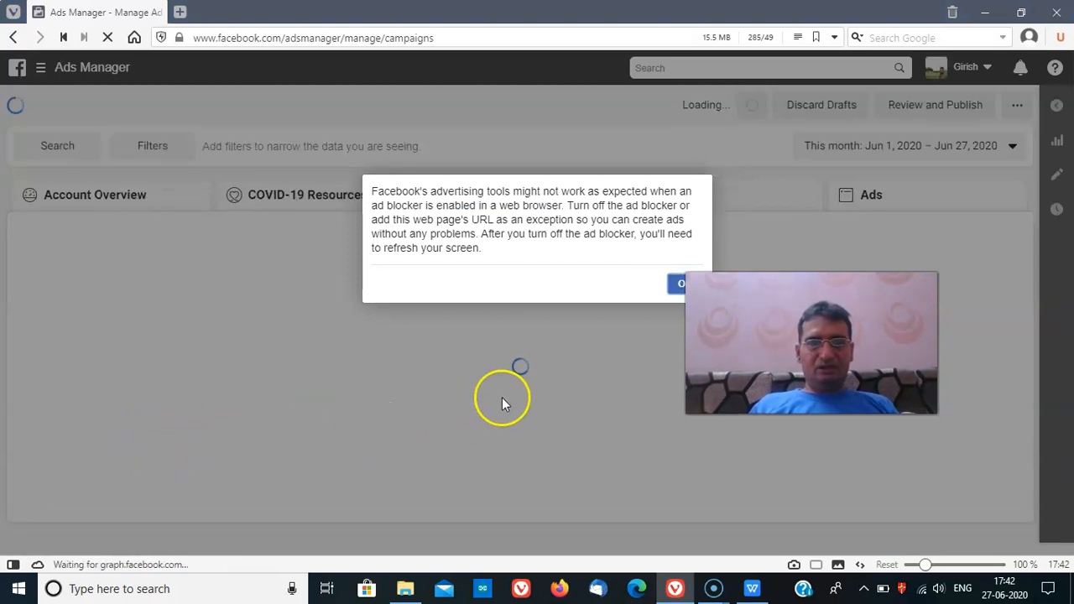
Switch to the second ad account under Next Care India and start creating a new campaign
{"action": "left_click", "coordinate": [677, 288]}
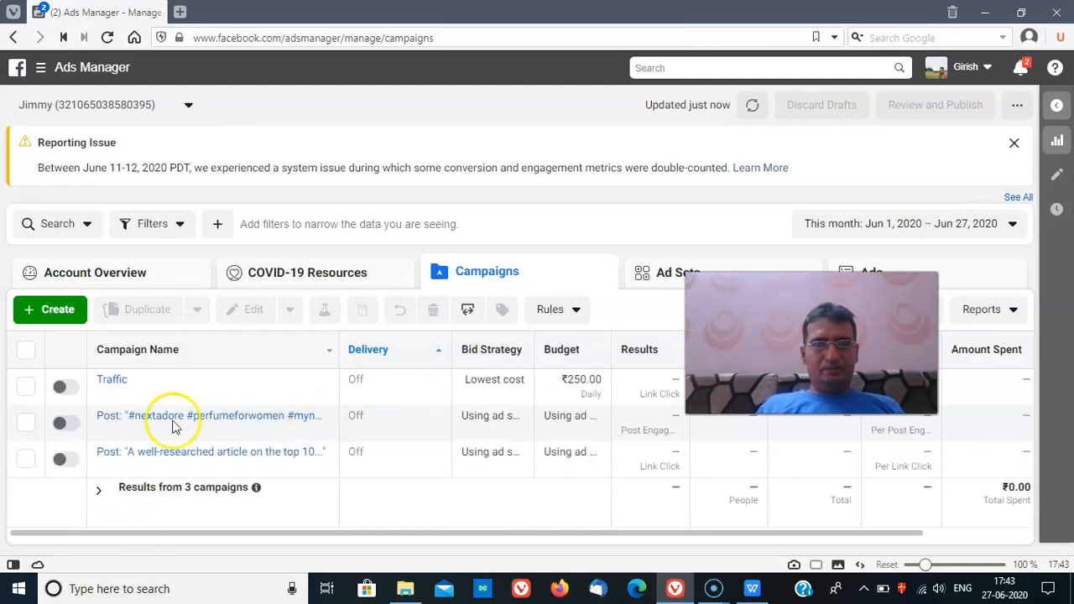
{"action": "mouse_move", "coordinate": [183, 399]}
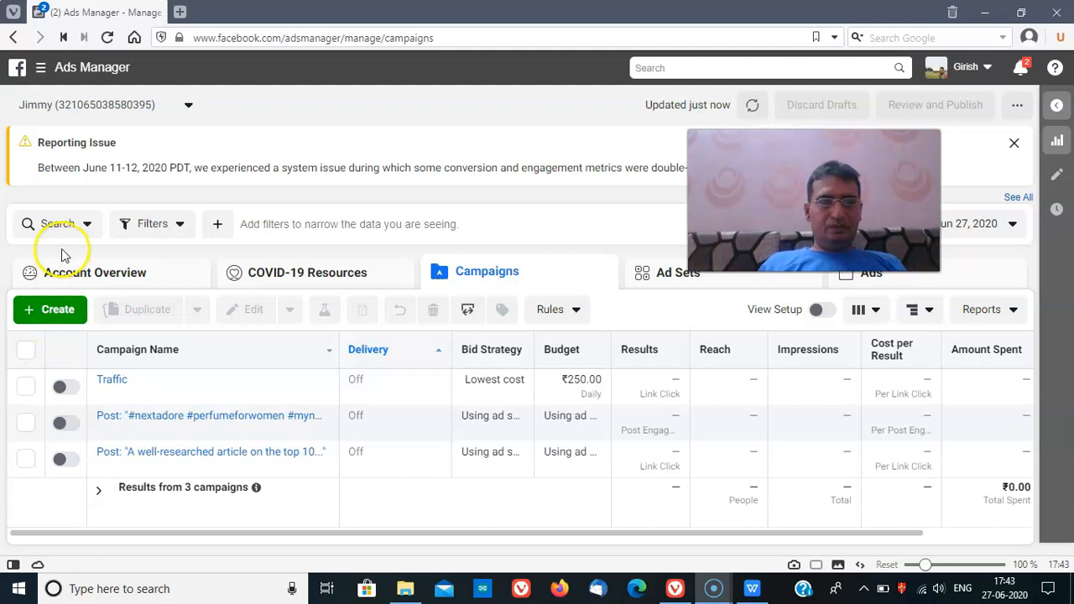
{"action": "left_click", "coordinate": [67, 316]}
{"action": "left_click", "coordinate": [128, 114]}
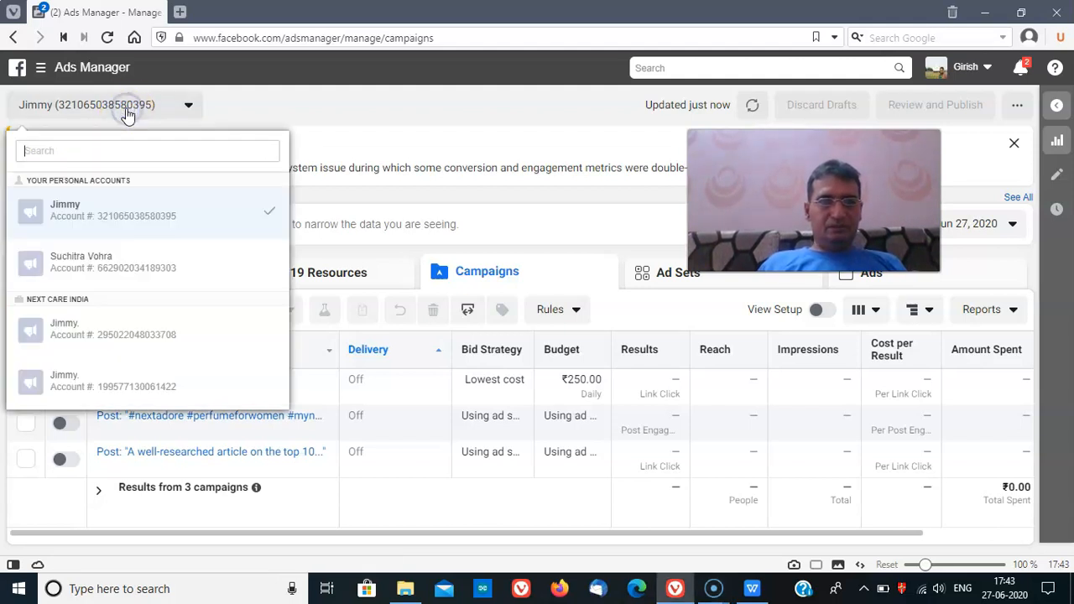
{"action": "left_click", "coordinate": [124, 379]}
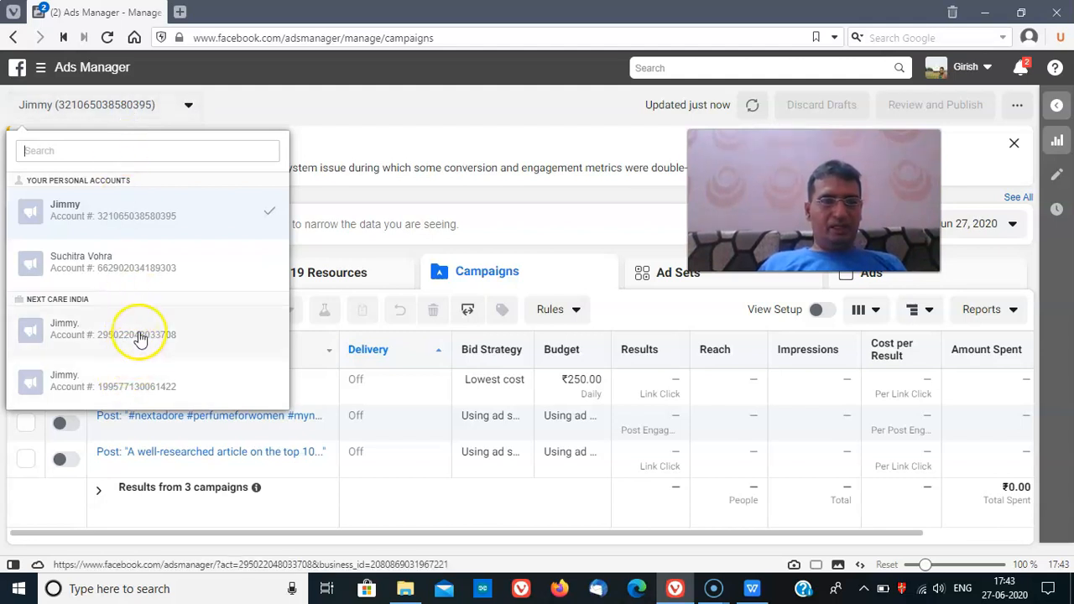
{"action": "left_click", "coordinate": [134, 394]}
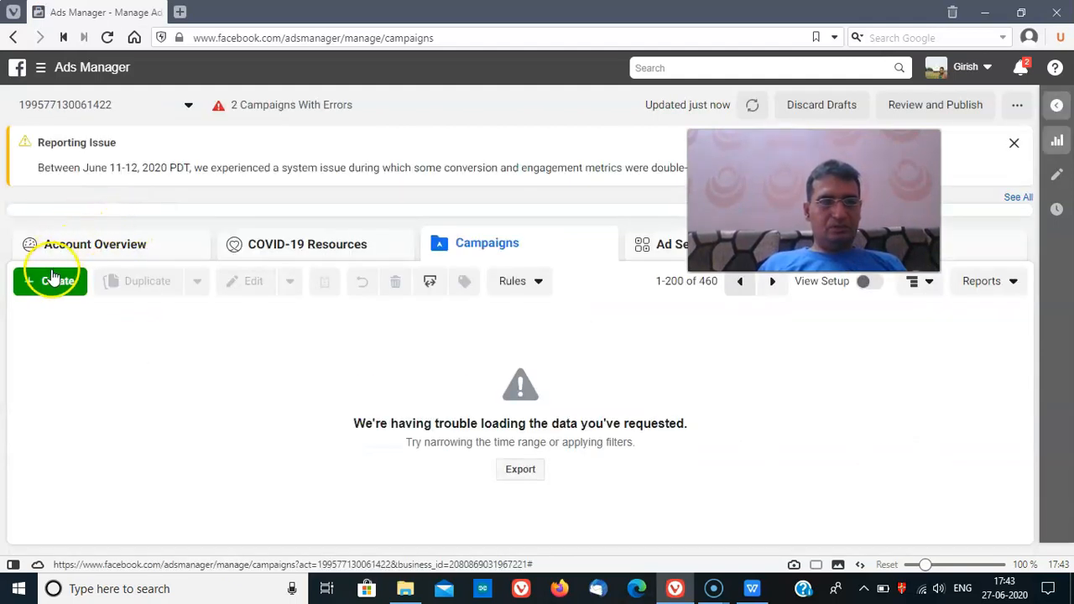
{"action": "left_click", "coordinate": [52, 282]}
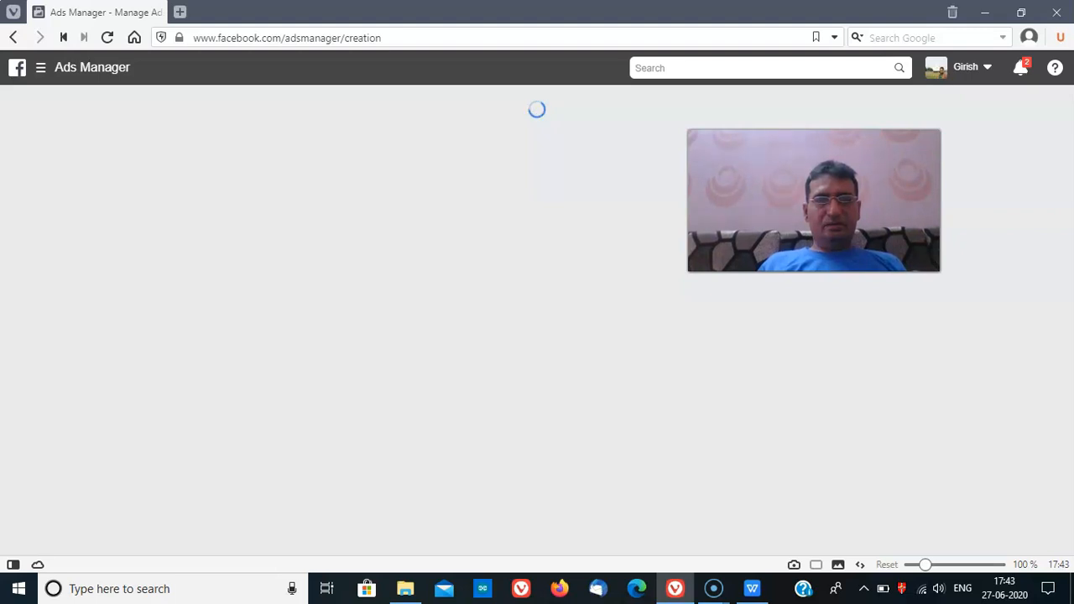
Open the Audiences page and switch it to the second ad account under Next Care India
{"action": "left_click", "coordinate": [43, 68]}
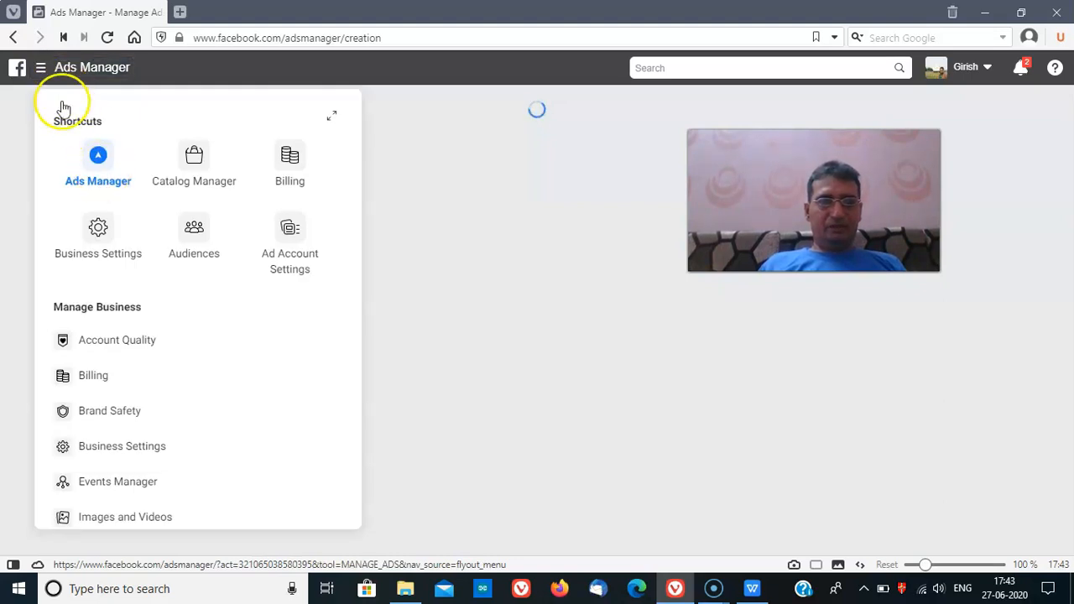
{"action": "left_click", "coordinate": [192, 245]}
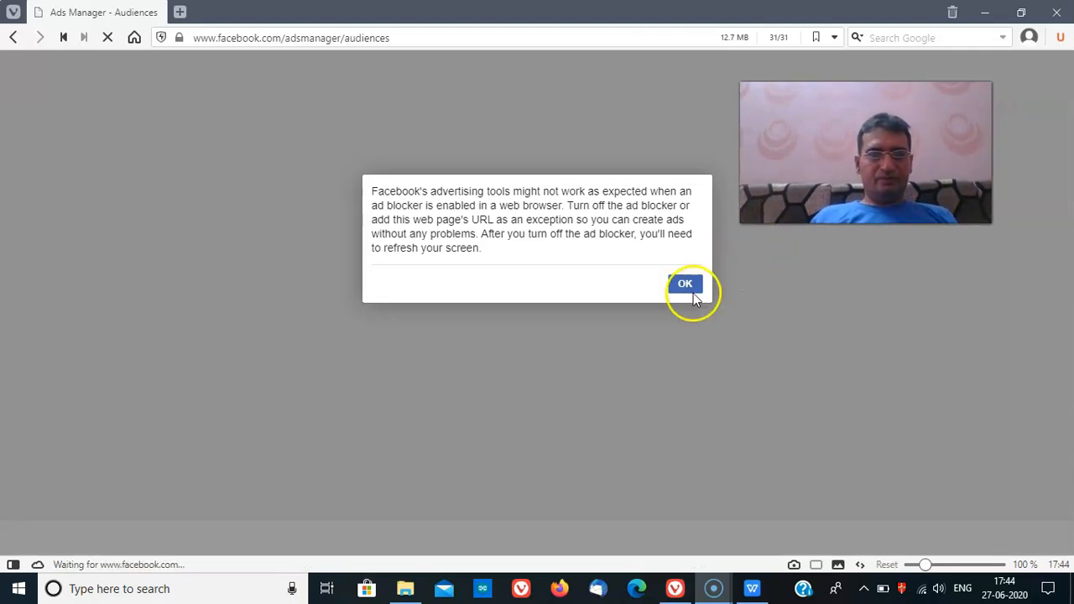
{"action": "left_click", "coordinate": [686, 287]}
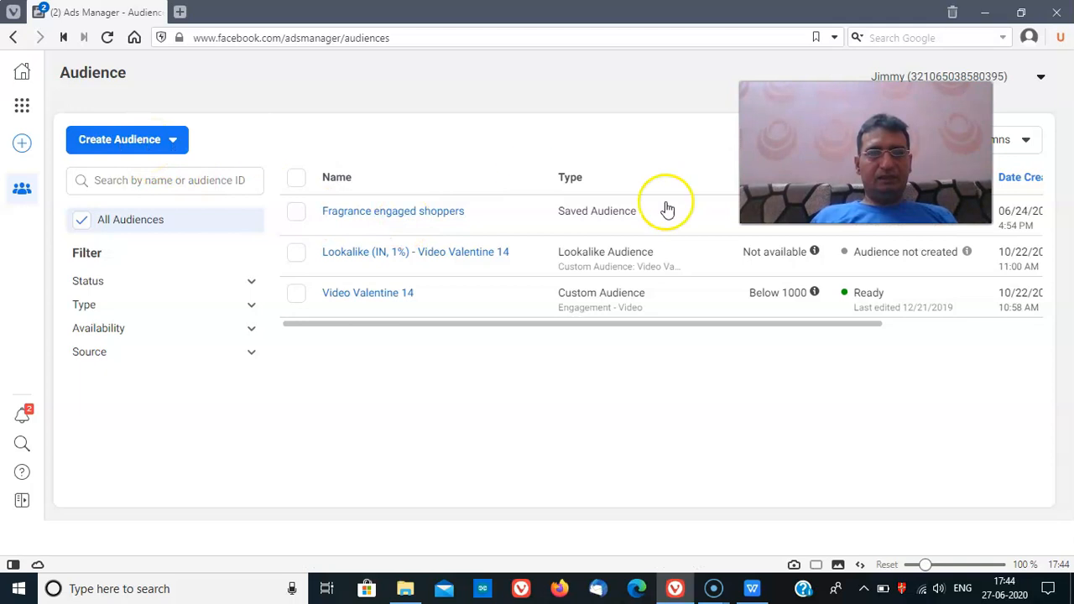
{"action": "key", "text": "alt+p"}
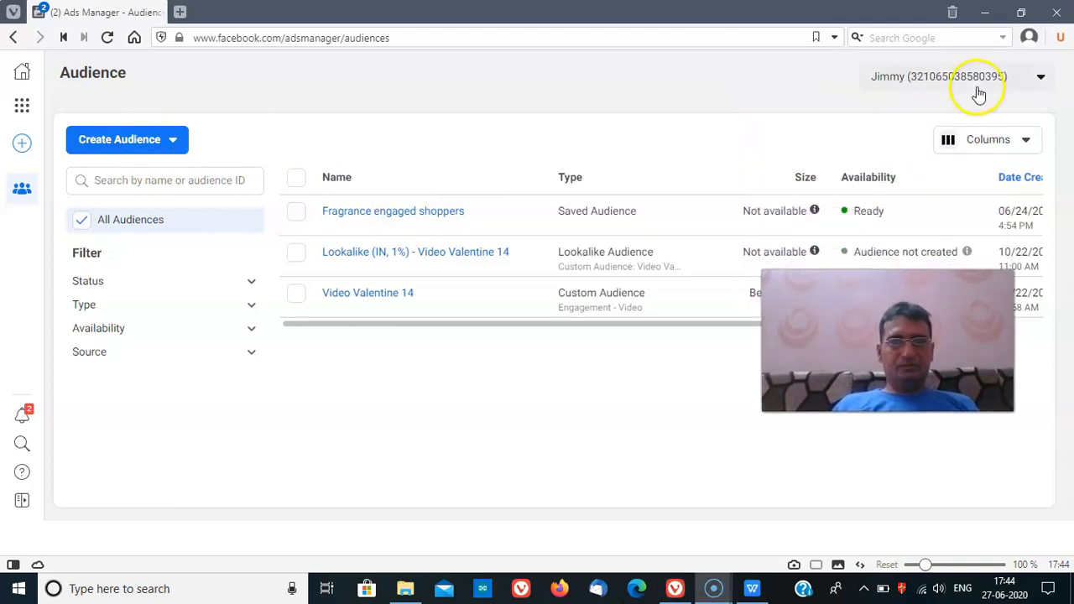
{"action": "left_click", "coordinate": [976, 87]}
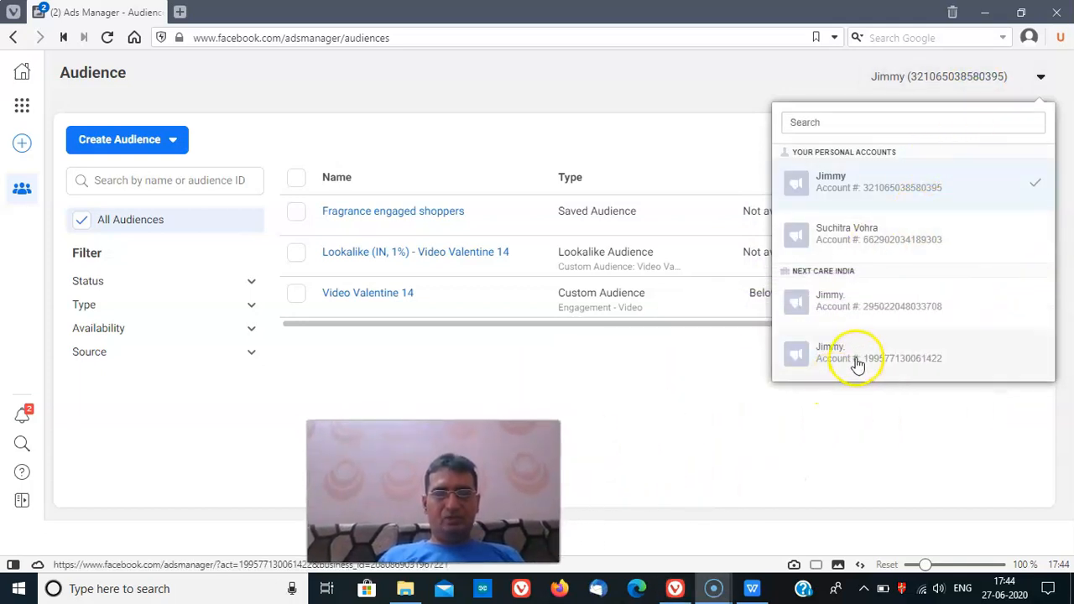
{"action": "left_click", "coordinate": [856, 361]}
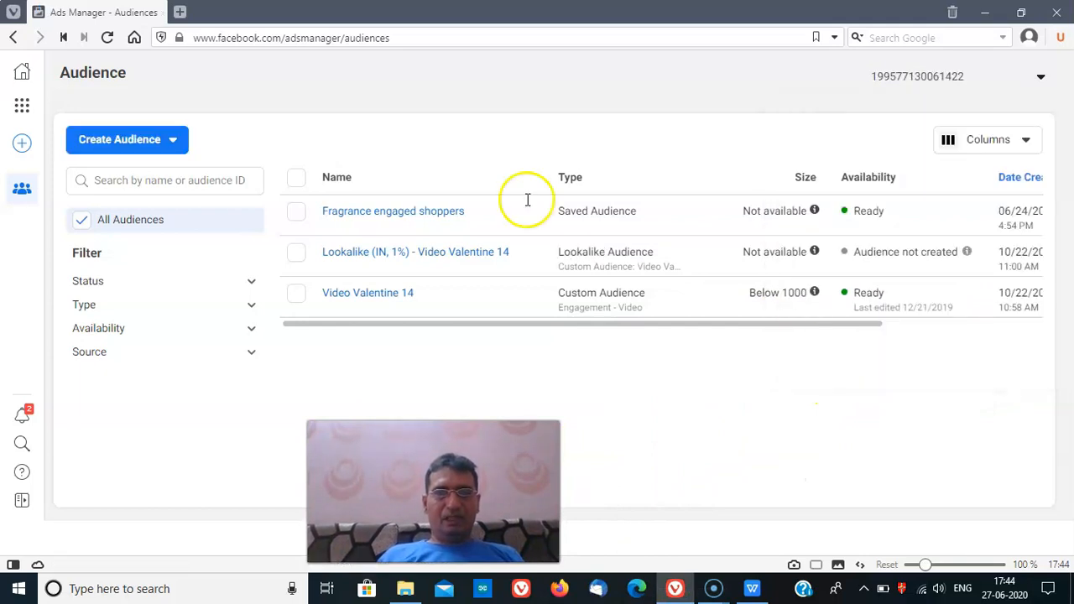
Start a custom audience from website traffic and include people by the Facebook Pixel's Purchase event
{"action": "left_click", "coordinate": [160, 144]}
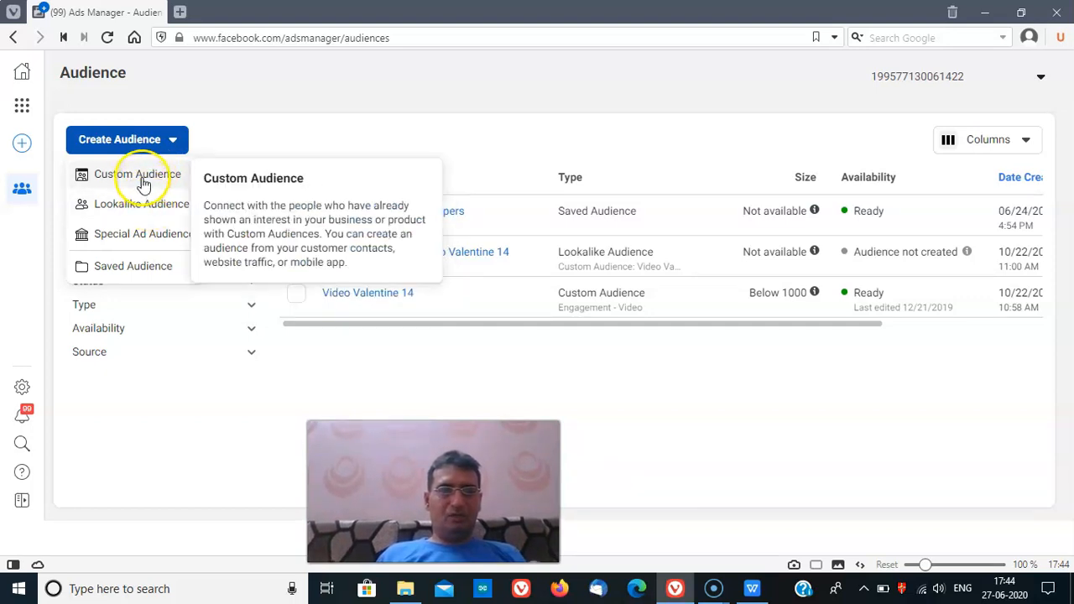
{"action": "left_click", "coordinate": [142, 180]}
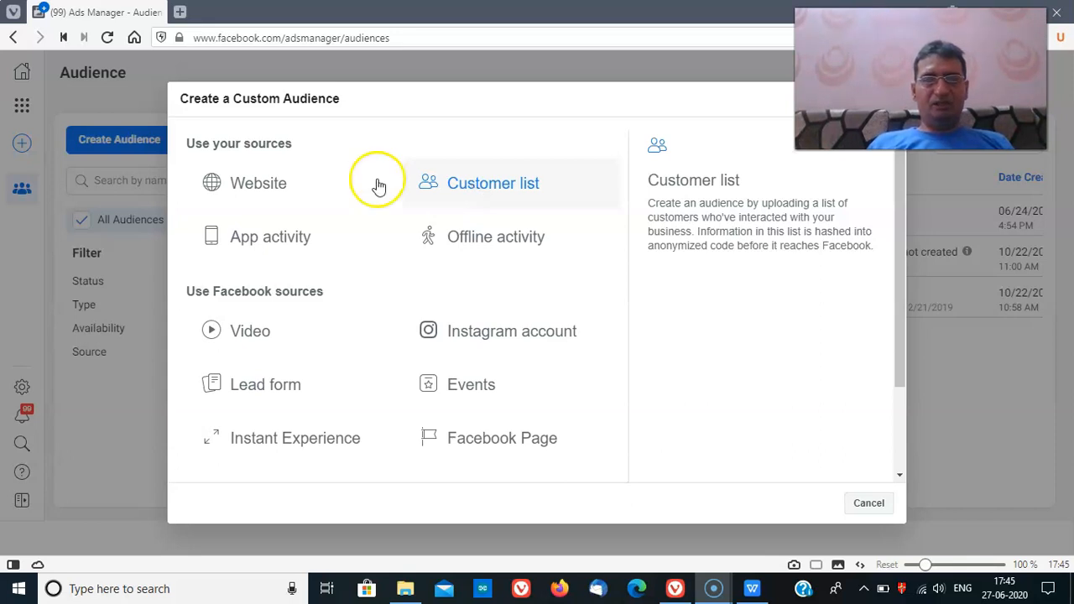
{"action": "left_click", "coordinate": [263, 191]}
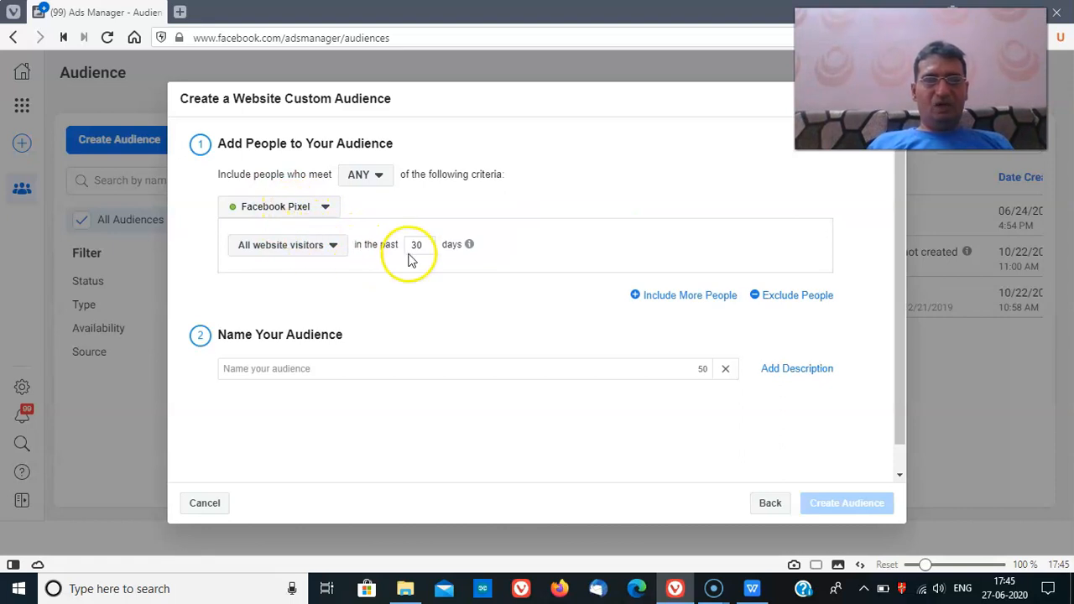
{"action": "left_click", "coordinate": [328, 249]}
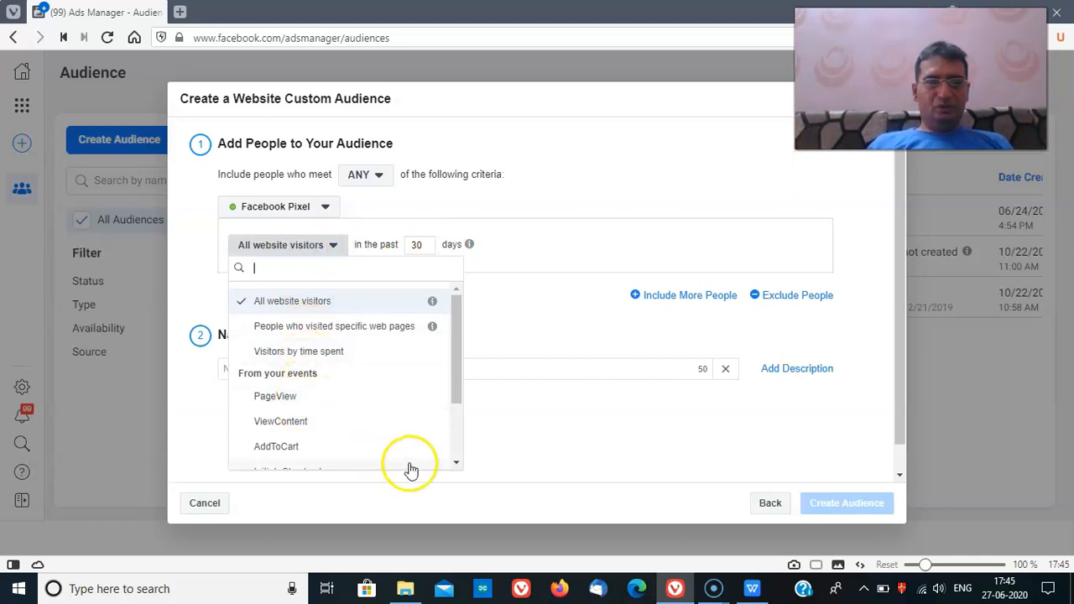
{"action": "left_click", "coordinate": [459, 430]}
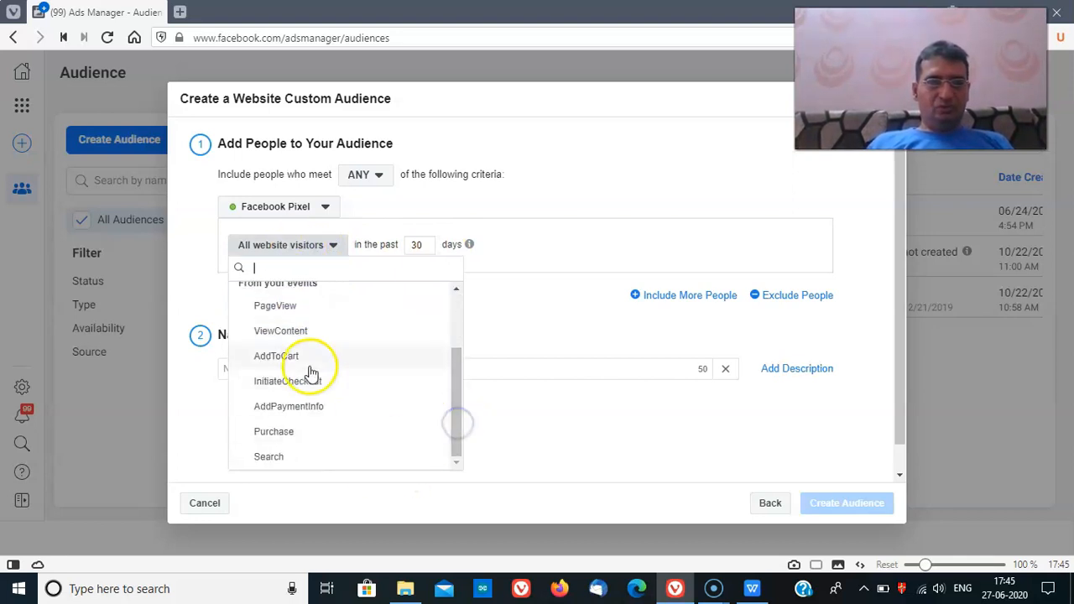
{"action": "left_click", "coordinate": [290, 436]}
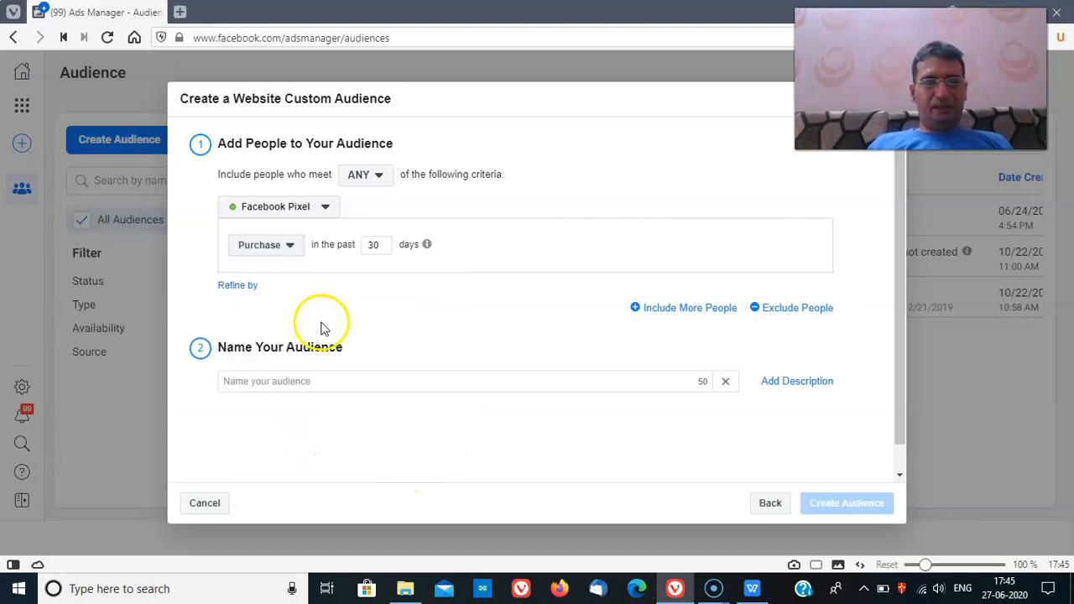
Set the Purchase event's lookback period to the past 20 days
{"action": "left_click", "coordinate": [303, 382]}
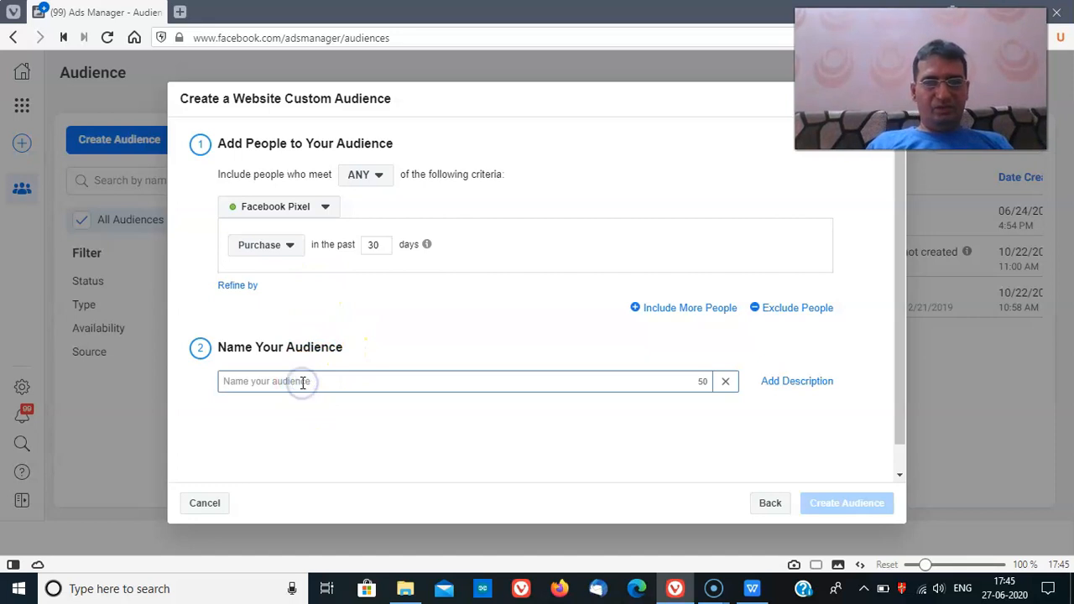
{"action": "left_click", "coordinate": [280, 248]}
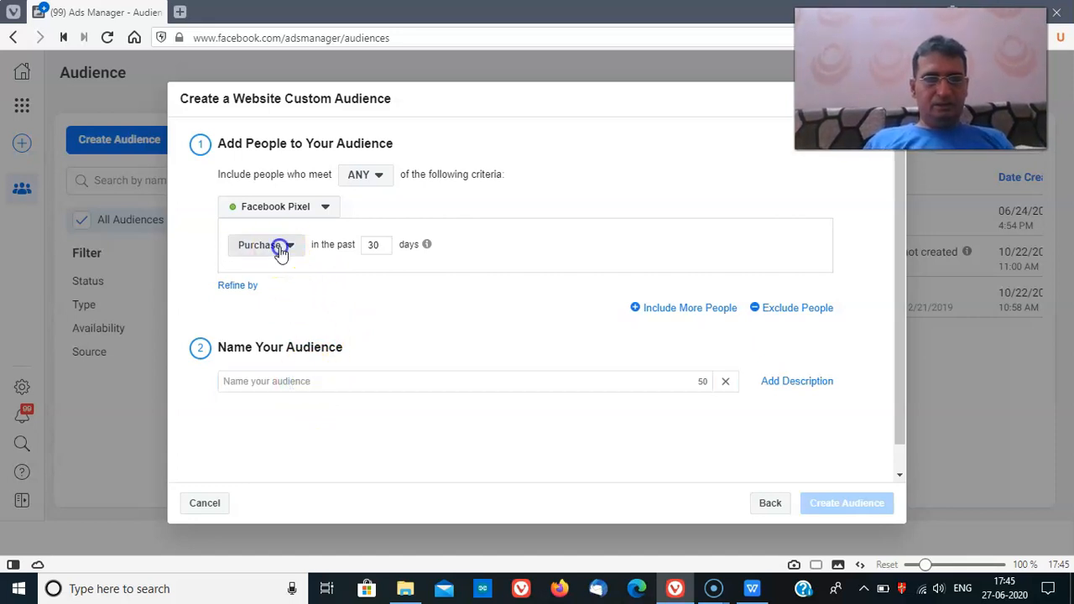
{"action": "left_click", "coordinate": [379, 244]}
{"action": "key", "text": "BackSpace"}
{"action": "key", "text": "BackSpace"}
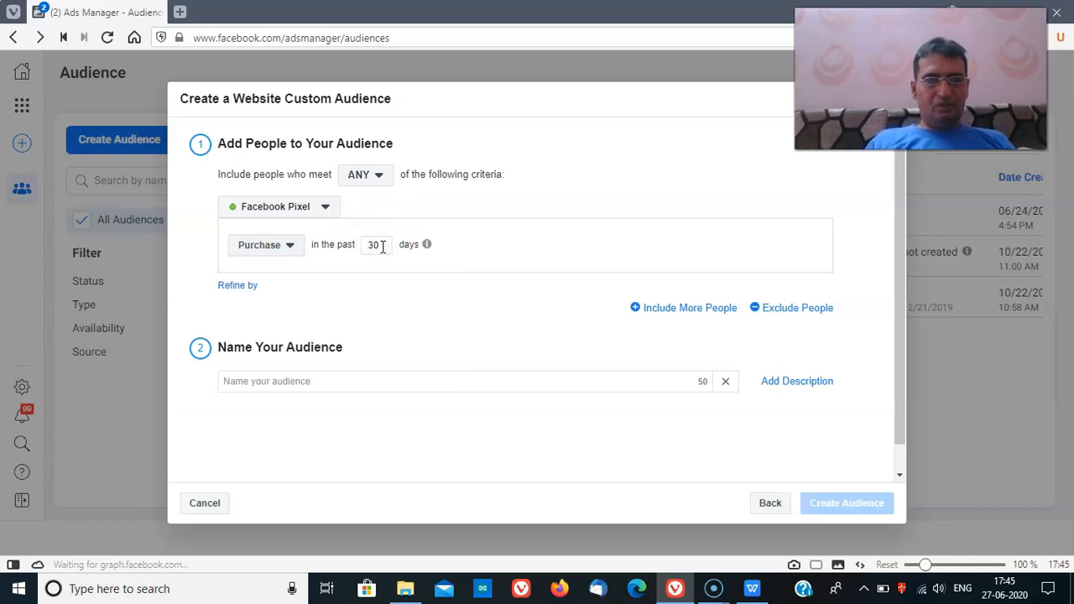
{"action": "left_click", "coordinate": [383, 247]}
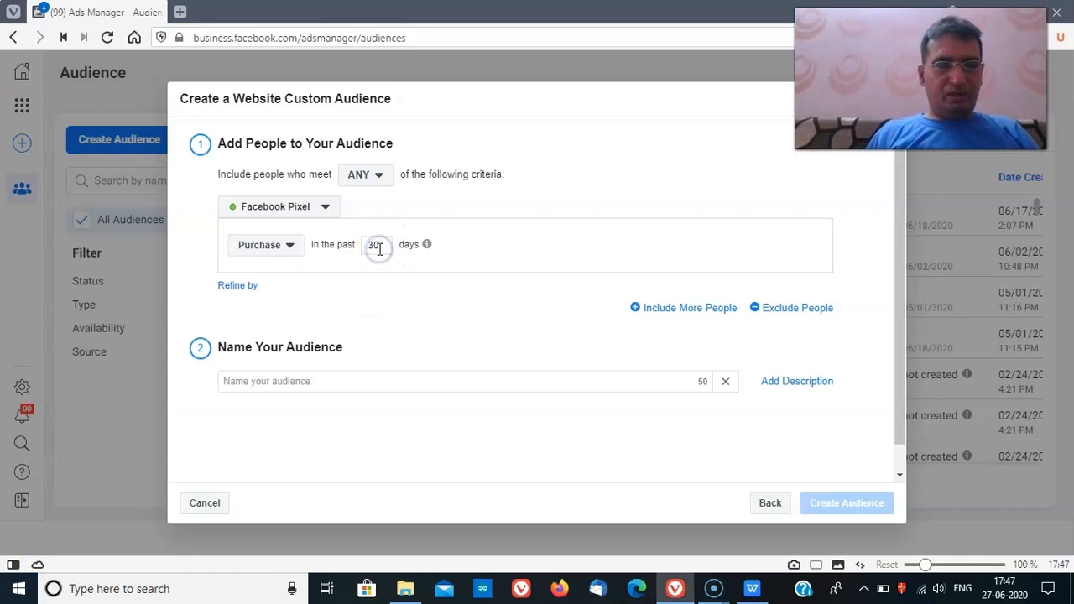
{"action": "double_click", "coordinate": [374, 248]}
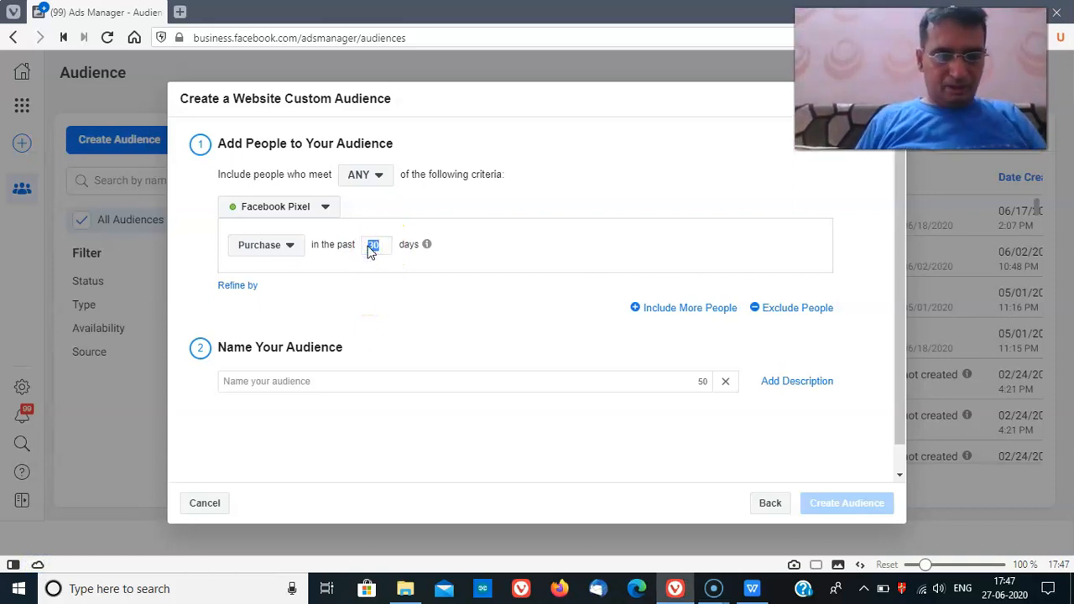
{"action": "left_click", "coordinate": [376, 290]}
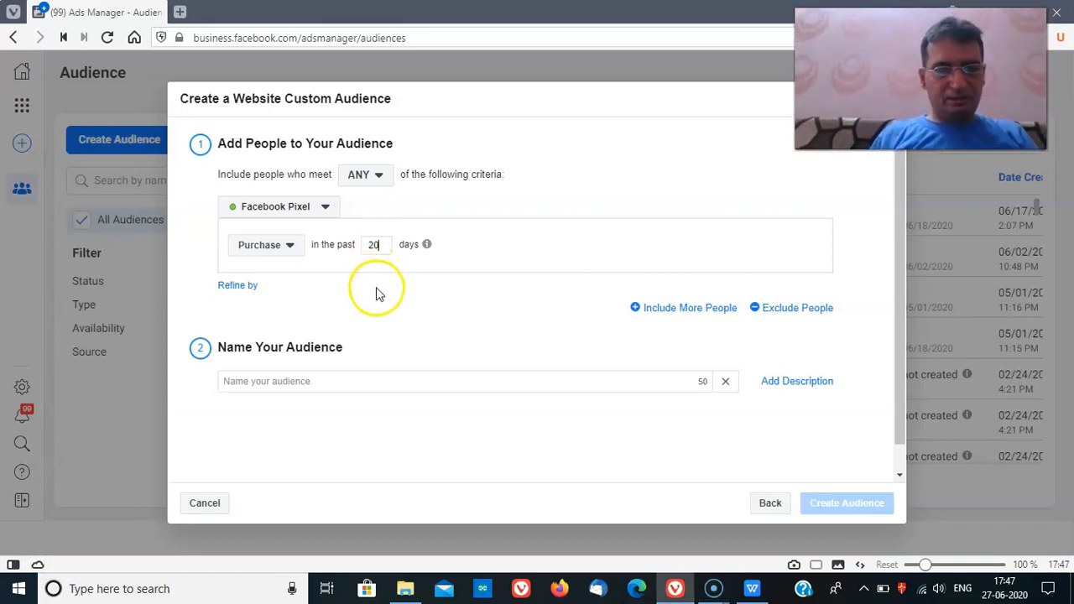
Name the audience Purchase20 and create it
{"action": "left_click", "coordinate": [345, 382]}
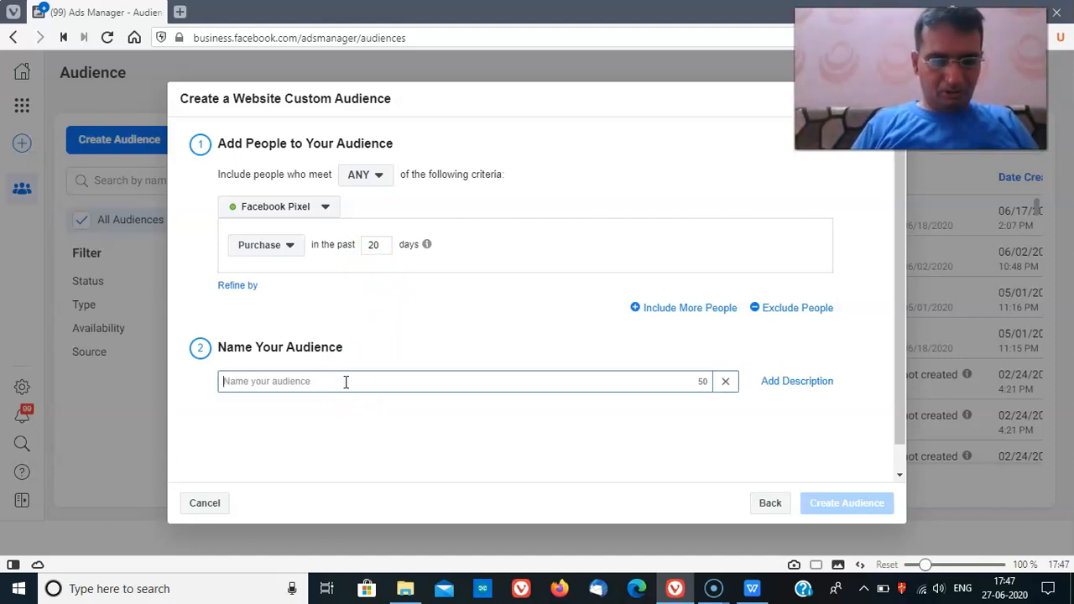
{"action": "type", "text": "Purchase20"}
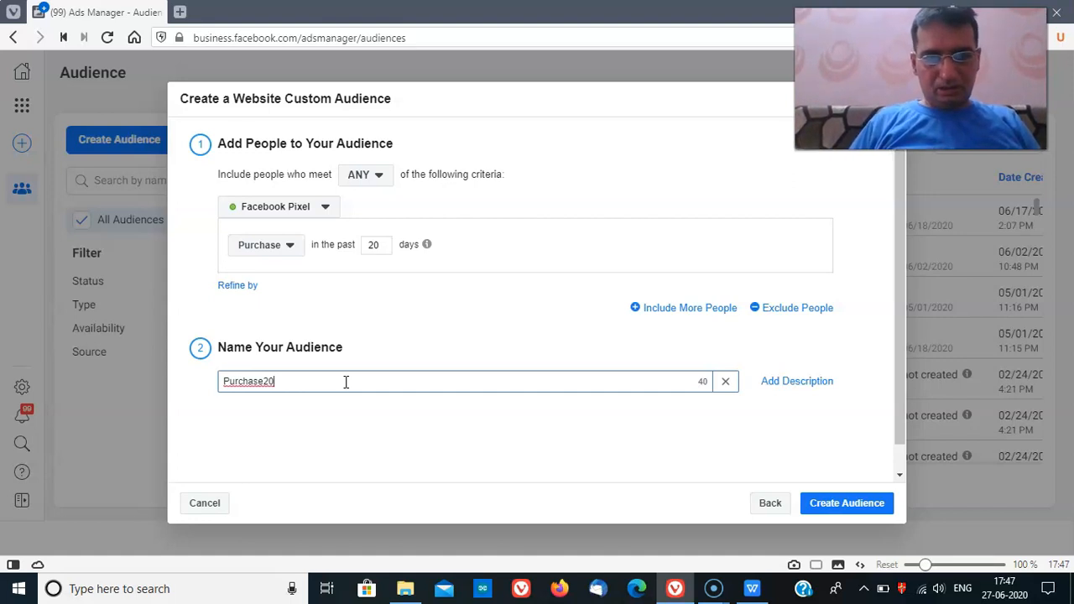
{"action": "left_click", "coordinate": [844, 503]}
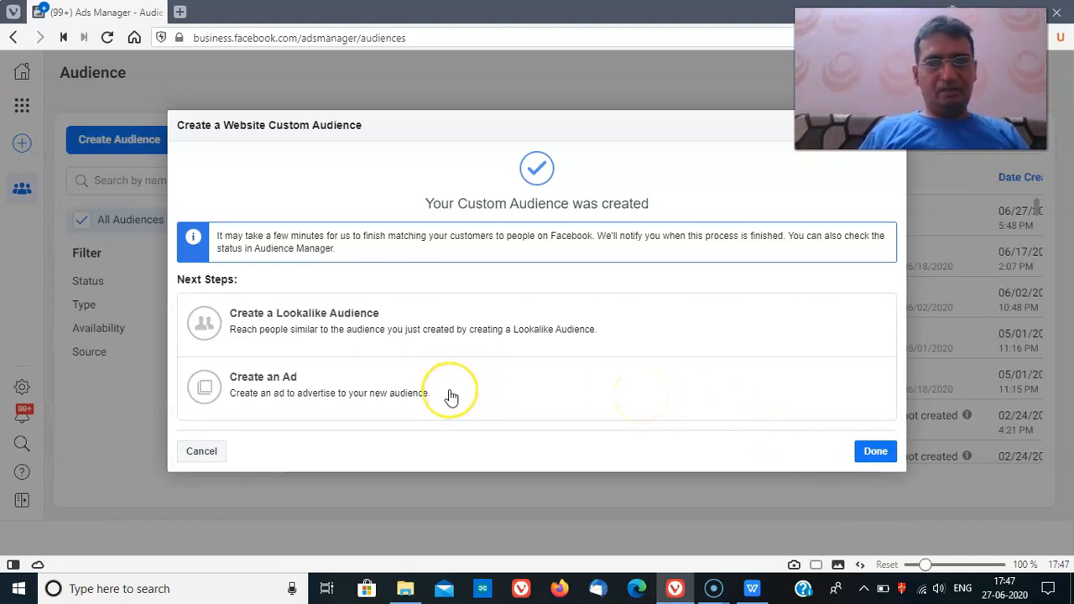
Start a lookalike audience for the new custom audience and choose Facebook Pixel as its source
{"action": "left_click", "coordinate": [403, 342]}
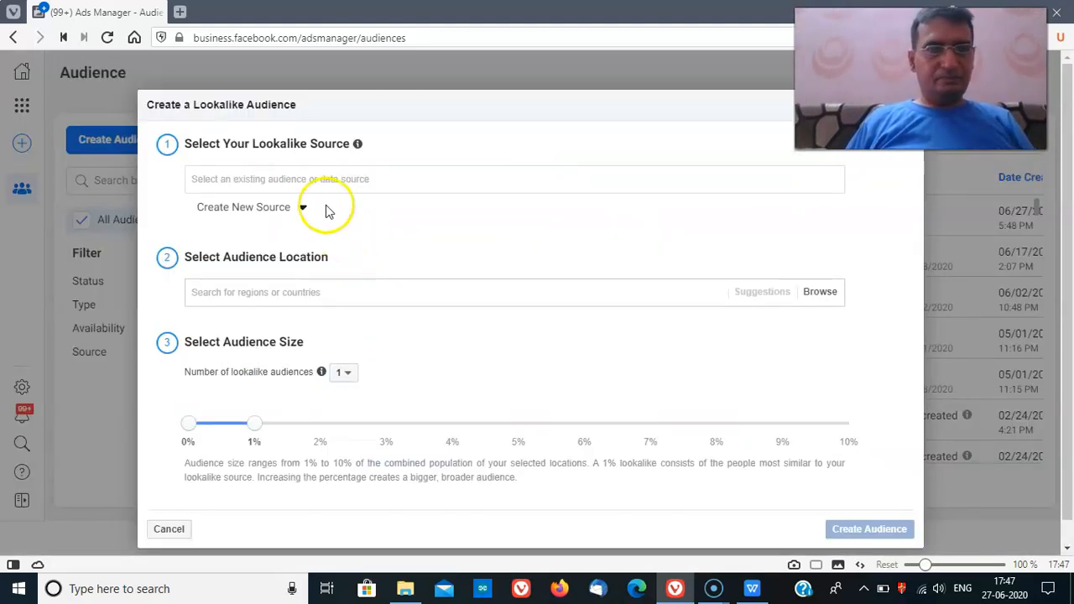
{"action": "left_click", "coordinate": [312, 180]}
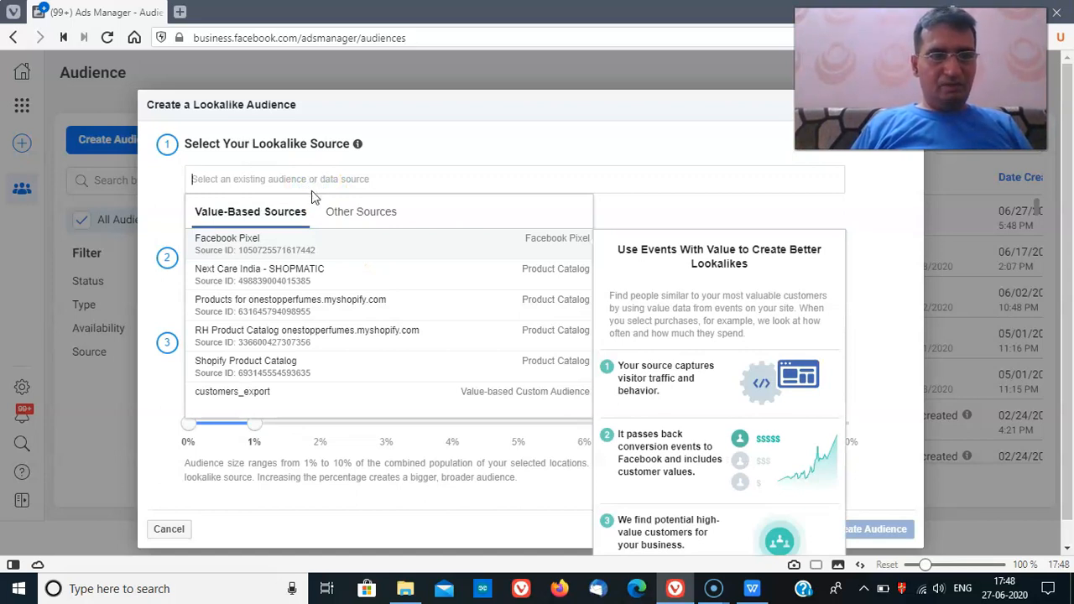
{"action": "left_click", "coordinate": [271, 252]}
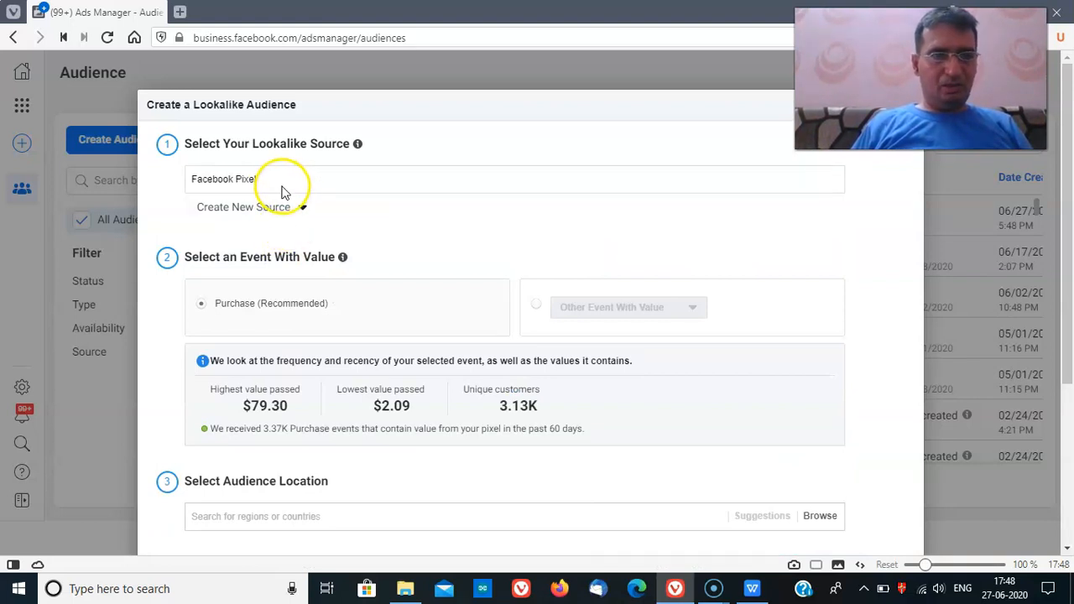
Replace the lookalike source with the Purchase20 custom audience, found among the non-value-based sources
{"action": "key", "text": "BackSpace"}
{"action": "key", "text": "BackSpace"}
{"action": "key", "text": "BackSpace"}
{"action": "key", "text": "BackSpace"}
{"action": "key", "text": "BackSpace"}
{"action": "key", "text": "BackSpace"}
{"action": "key", "text": "BackSpace"}
{"action": "key", "text": "BackSpace"}
{"action": "key", "text": "BackSpace"}
{"action": "key", "text": "BackSpace"}
{"action": "key", "text": "BackSpace"}
{"action": "key", "text": "BackSpace"}
{"action": "key", "text": "BackSpace"}
{"action": "key", "text": "BackSpace"}
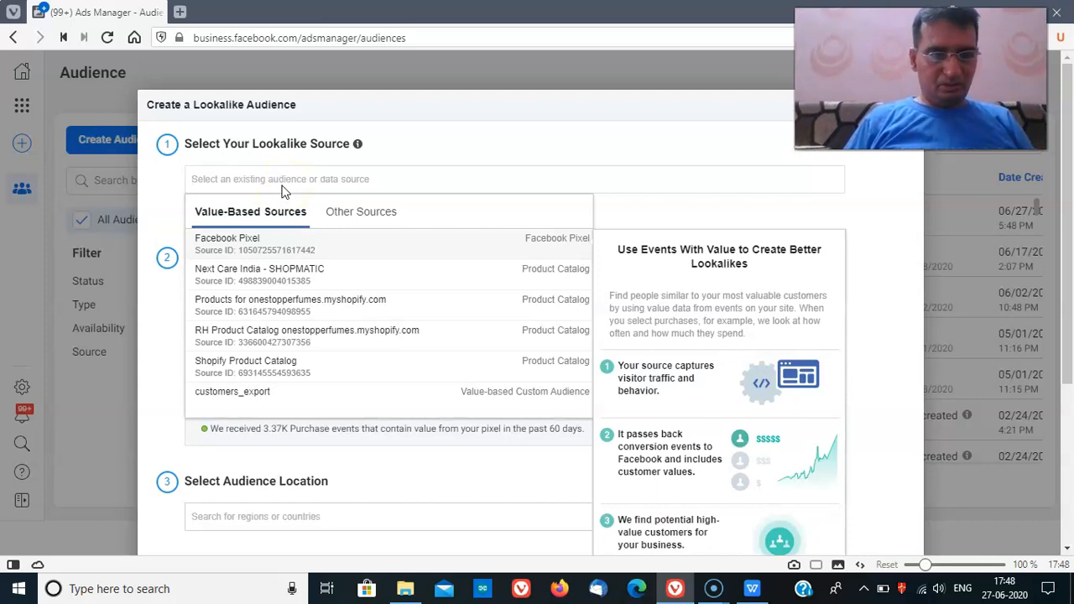
{"action": "type", "text": "purchase"}
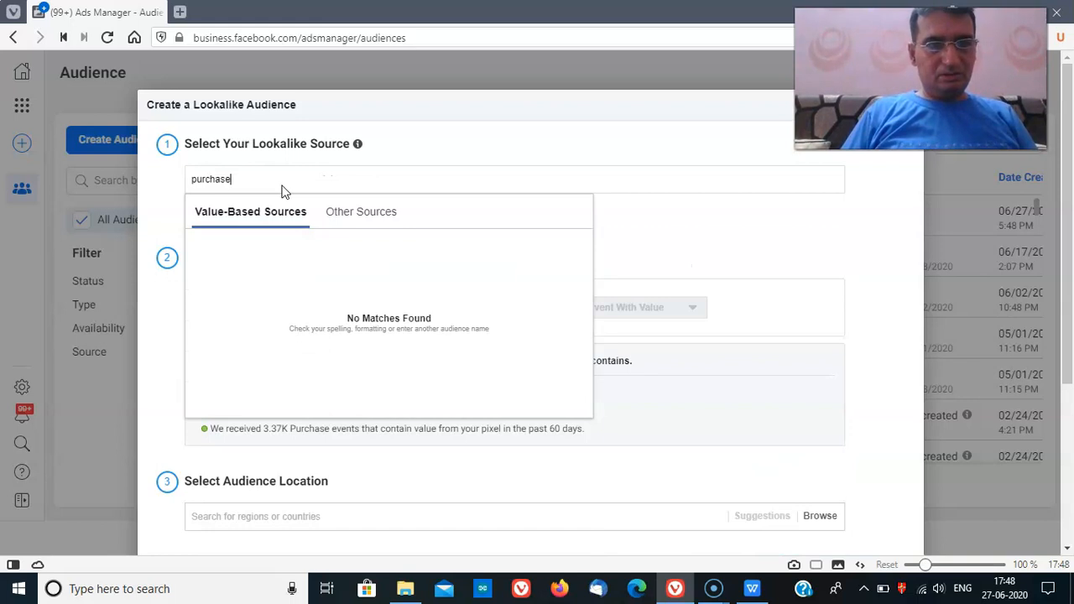
{"action": "left_click", "coordinate": [344, 211]}
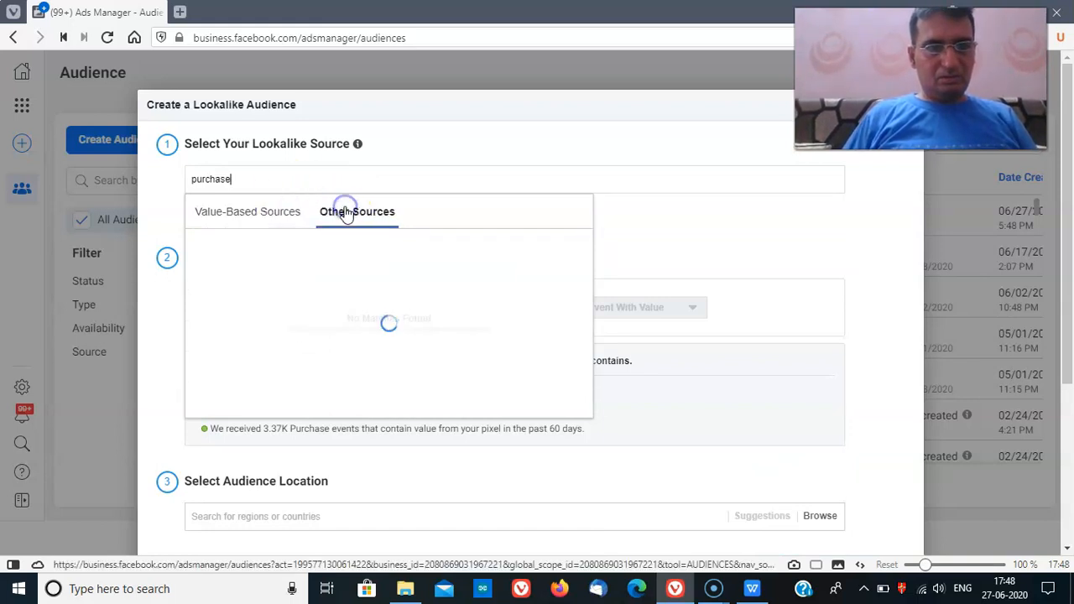
{"action": "left_click", "coordinate": [321, 175]}
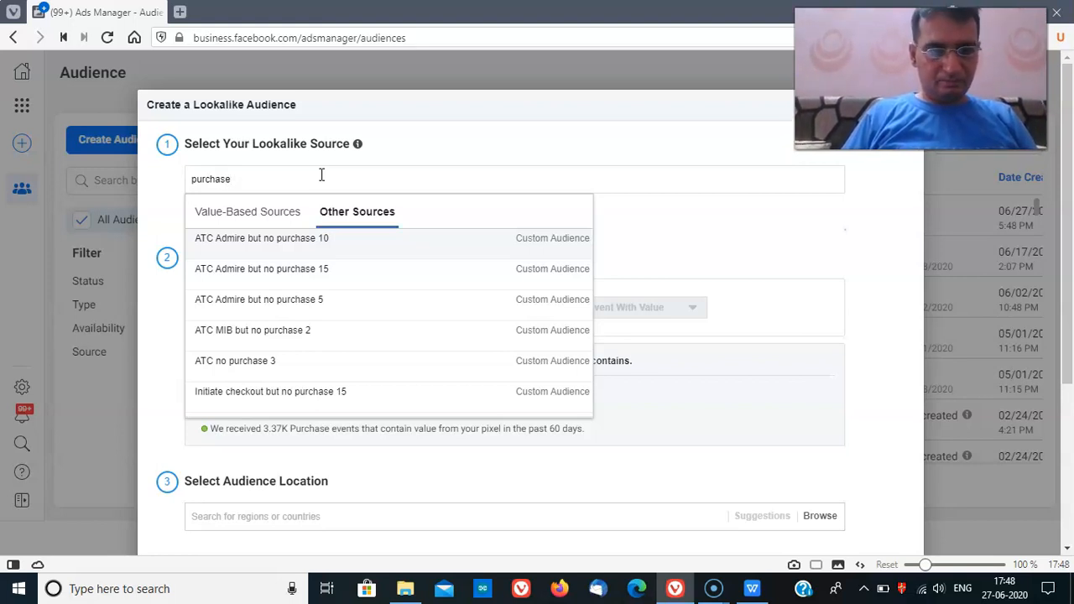
{"action": "type", "text": "20"}
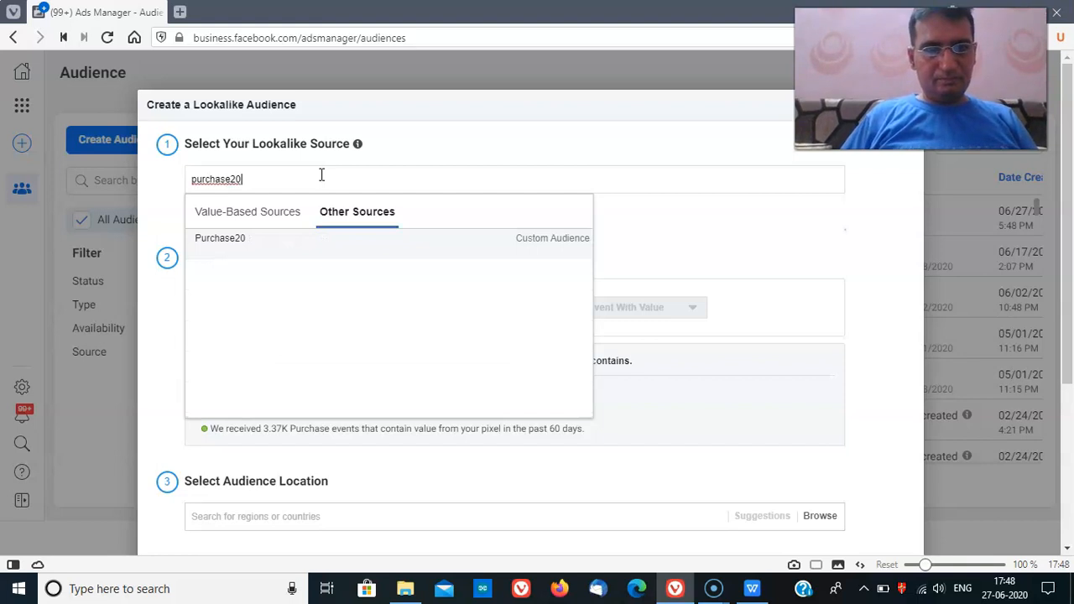
{"action": "left_click", "coordinate": [222, 240]}
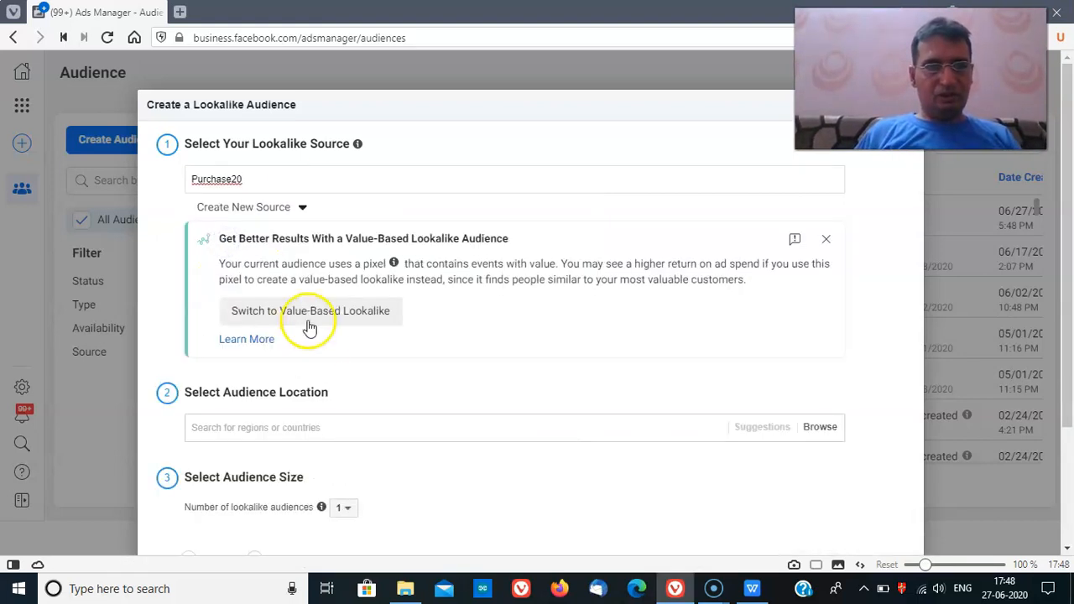
Set the lookalike audience's location to India
{"action": "left_click", "coordinate": [298, 426]}
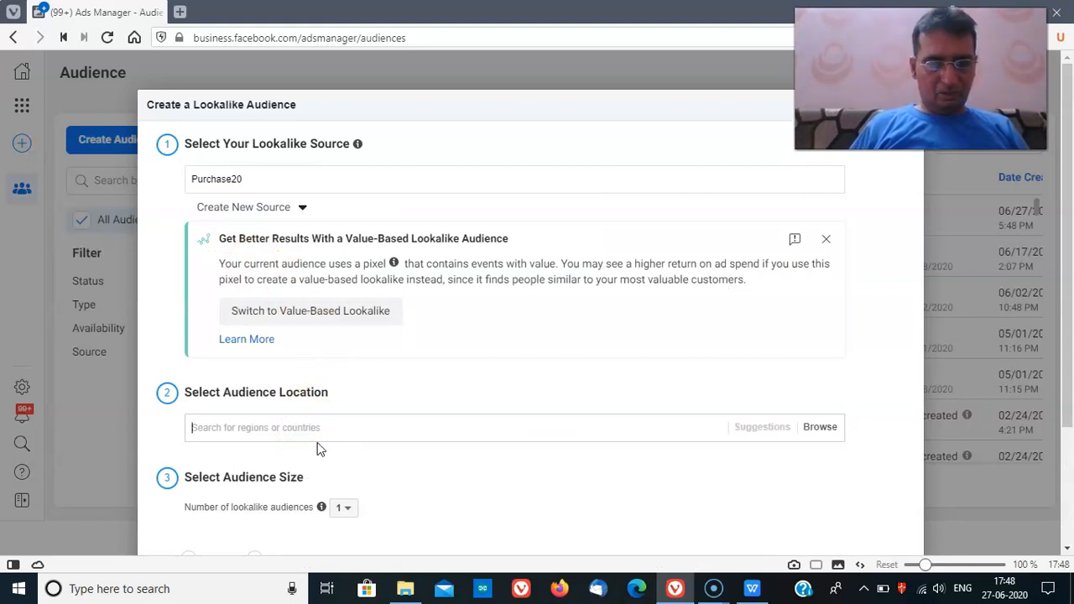
{"action": "type", "text": "India"}
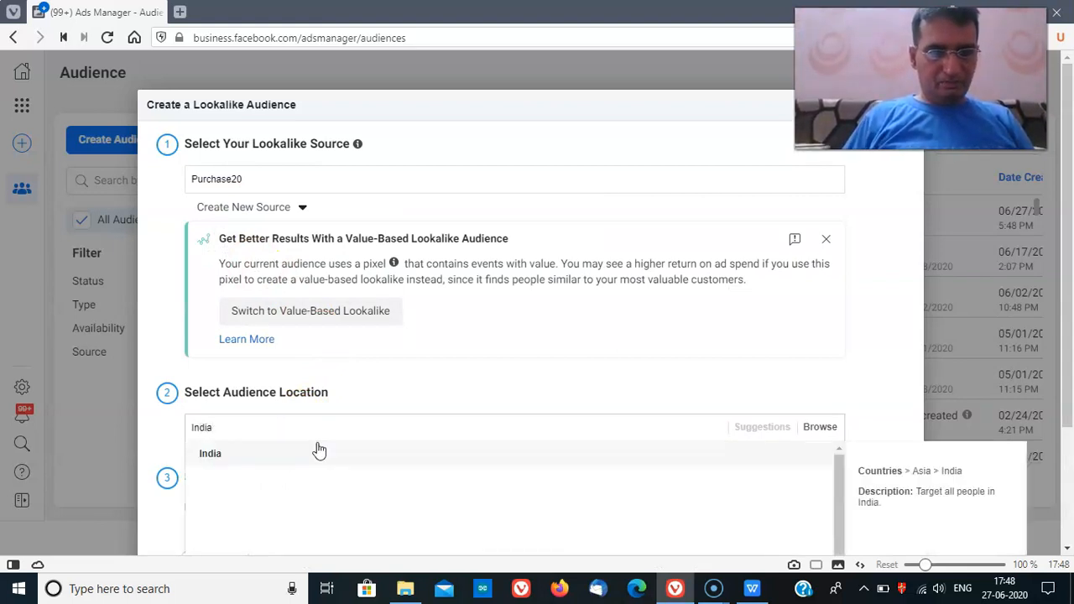
{"action": "left_click", "coordinate": [263, 460]}
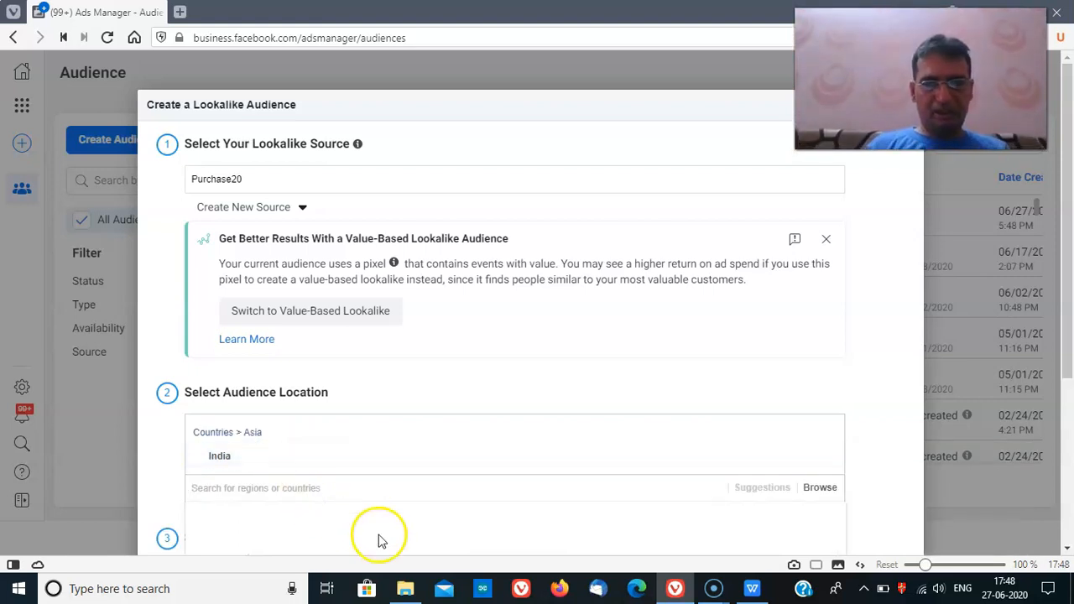
{"action": "left_click_drag", "start_coordinate": [1070, 290], "coordinate": [1070, 453]}
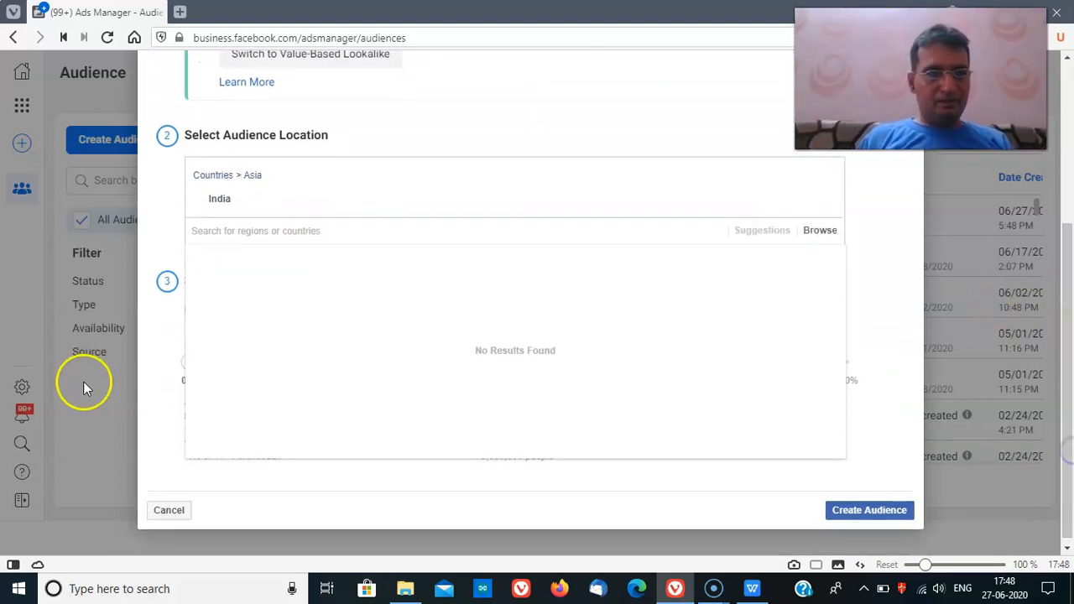
{"action": "left_click", "coordinate": [158, 353]}
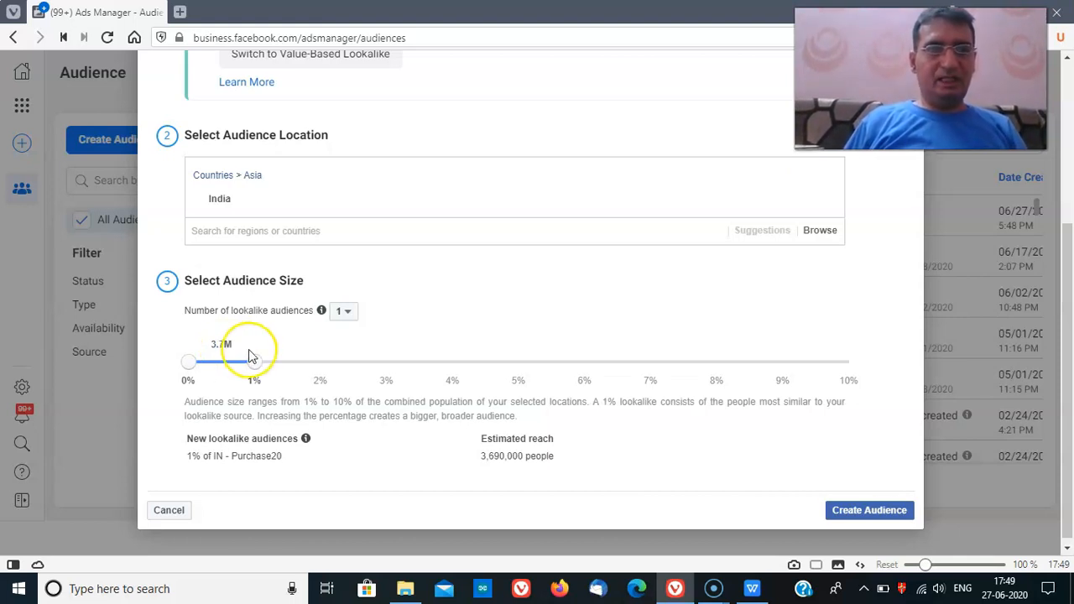
Keep the audience size at 1% and create the lookalike audience
{"action": "left_click", "coordinate": [259, 374]}
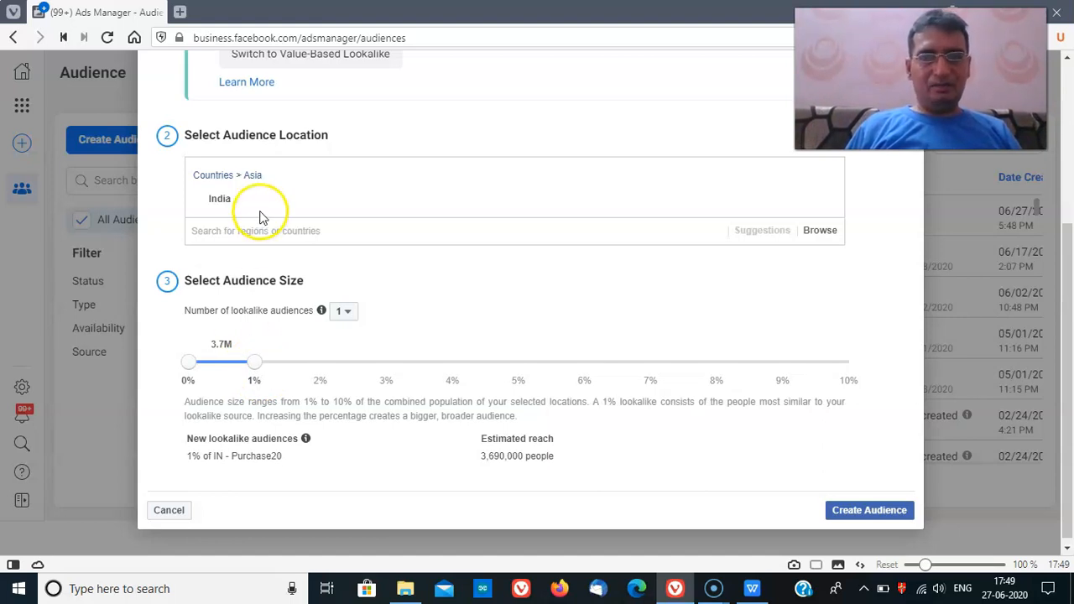
{"action": "left_click_drag", "start_coordinate": [1072, 335], "coordinate": [1031, 171]}
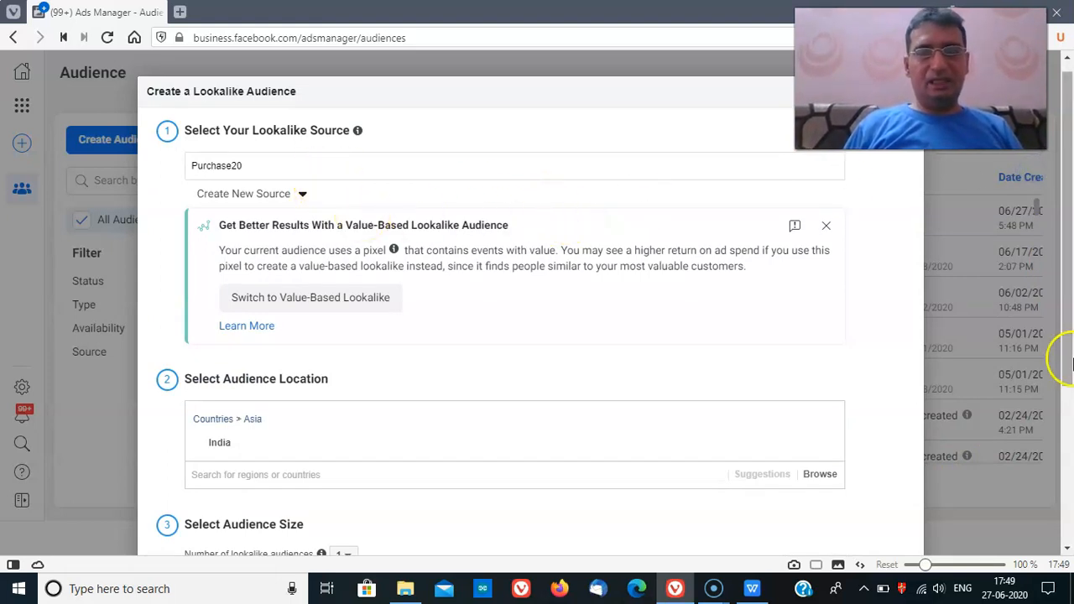
{"action": "left_click_drag", "start_coordinate": [1067, 348], "coordinate": [1066, 515]}
{"action": "left_click", "coordinate": [864, 506]}
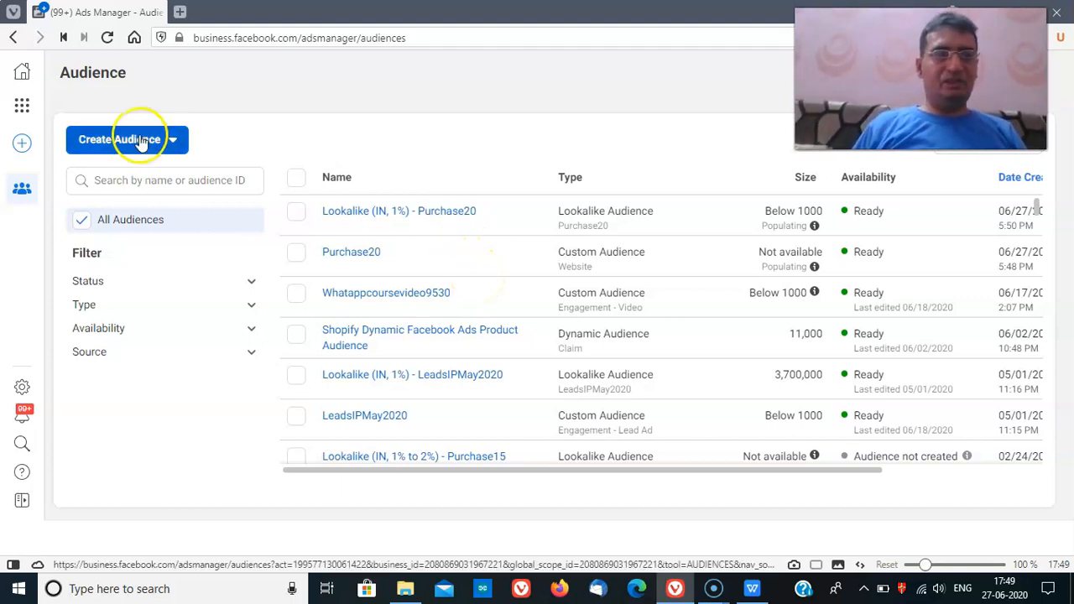
Go through Business Home to the campaigns list in Ads Manager and dismiss the ad blocker notice
{"action": "mouse_move", "coordinate": [17, 105]}
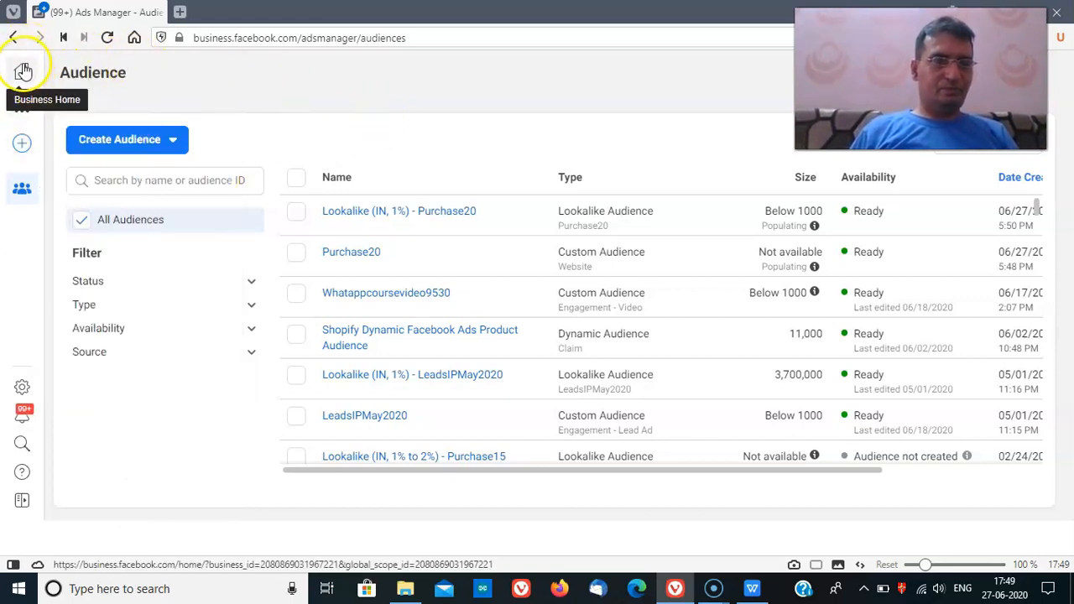
{"action": "left_click", "coordinate": [23, 71]}
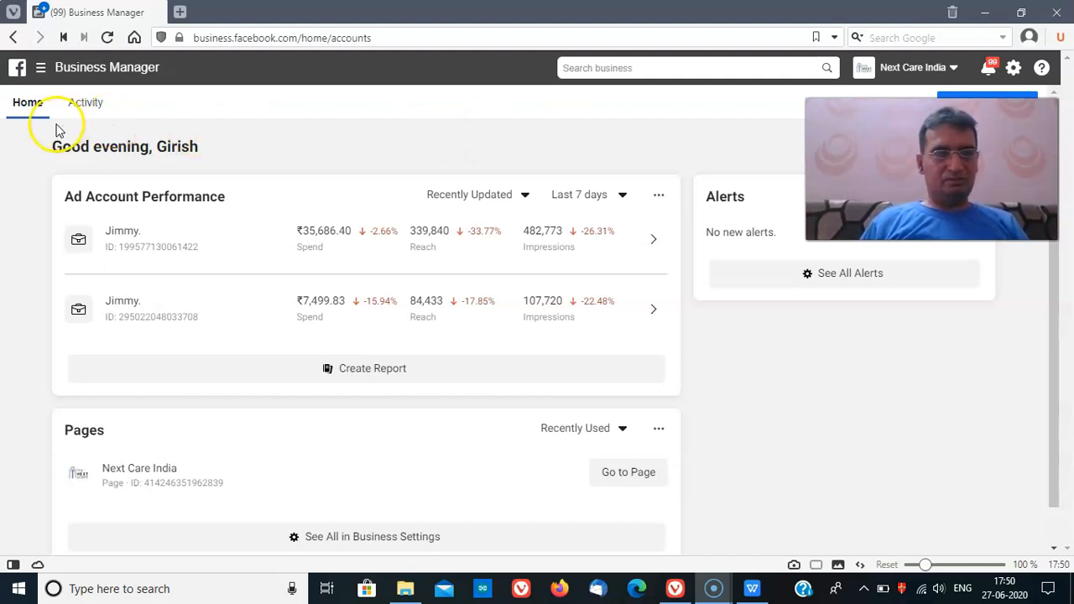
{"action": "left_click", "coordinate": [41, 74]}
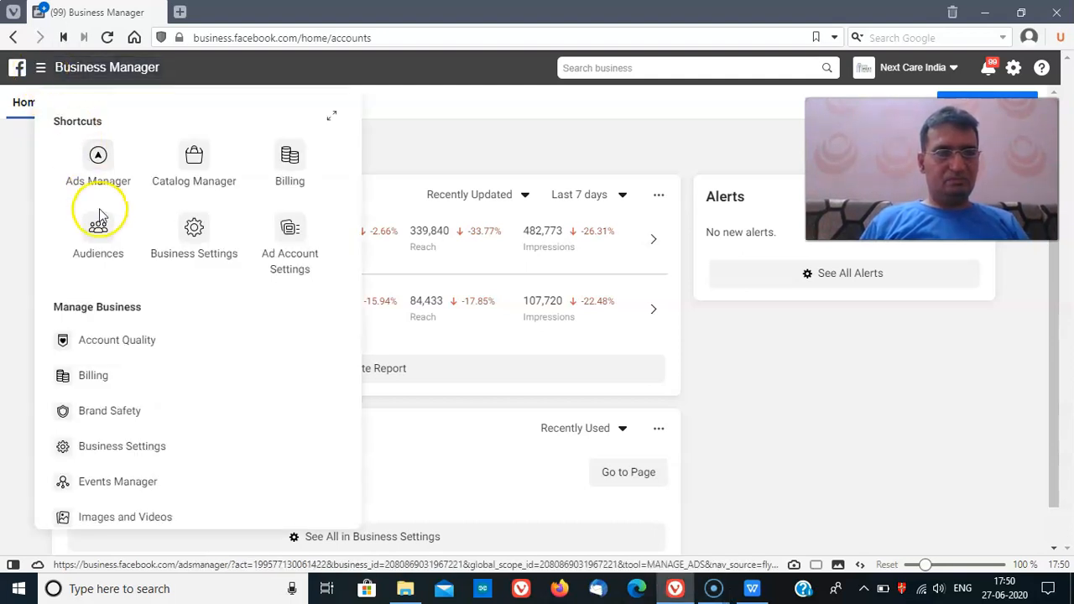
{"action": "left_click", "coordinate": [109, 169]}
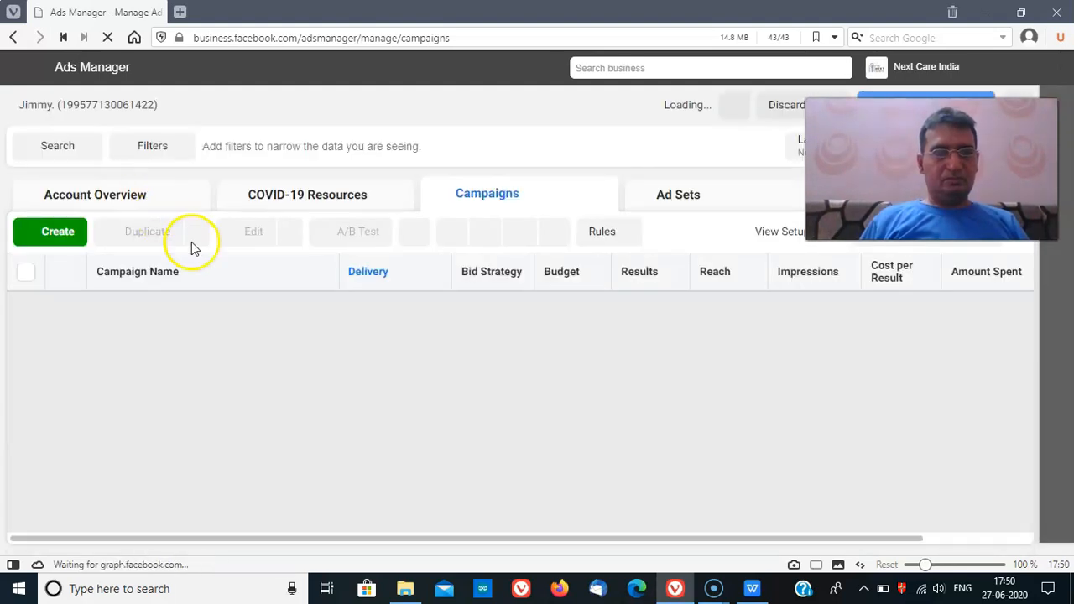
{"action": "left_click", "coordinate": [53, 237]}
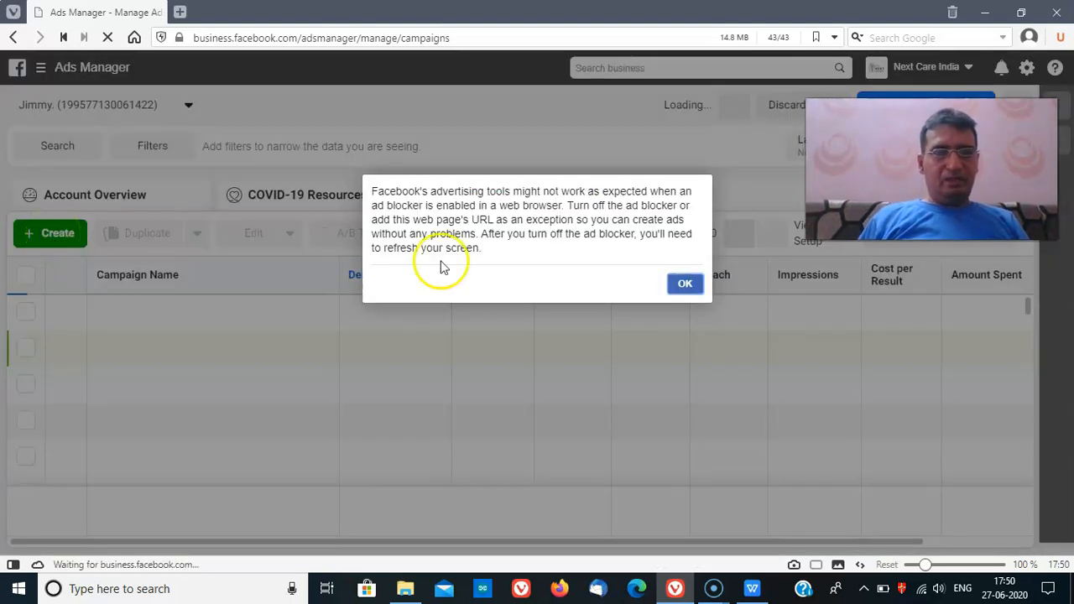
{"action": "left_click", "coordinate": [682, 284]}
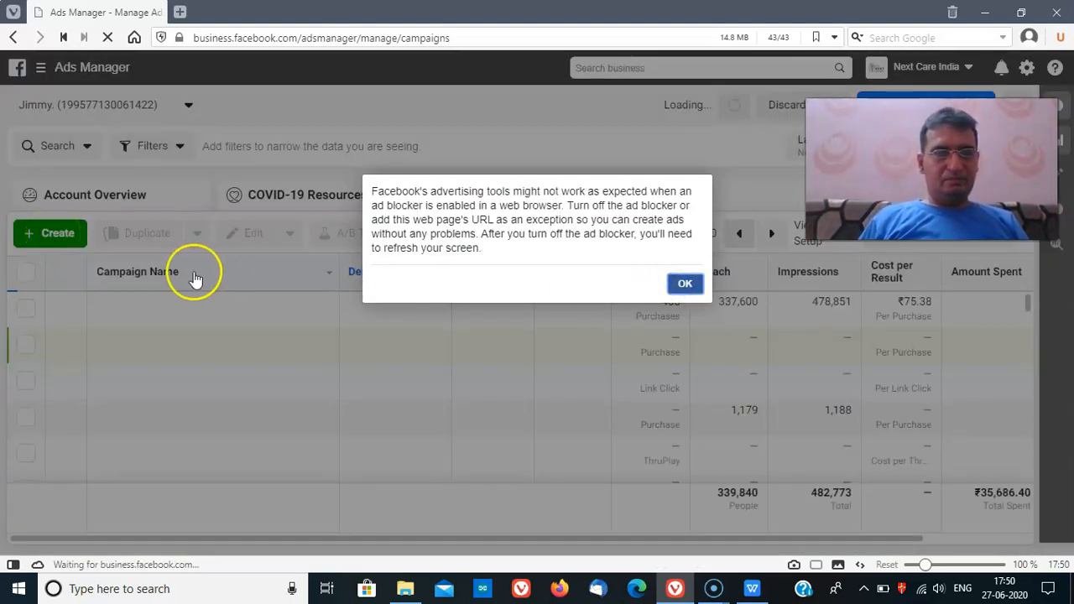
{"action": "left_click", "coordinate": [683, 285]}
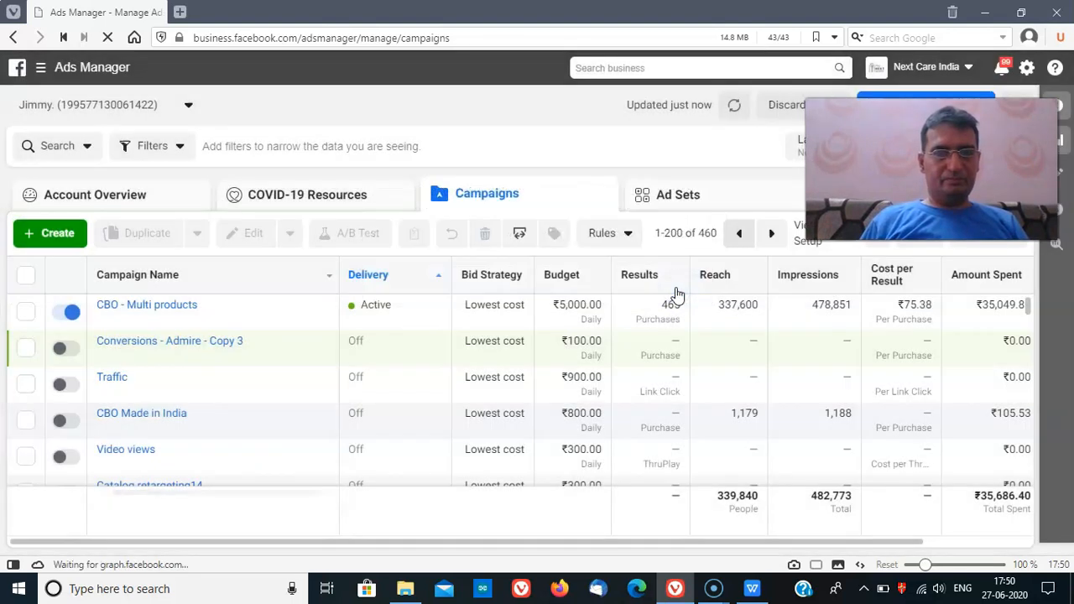
Start a new campaign and choose Conversions as its marketing objective
{"action": "left_click", "coordinate": [66, 232]}
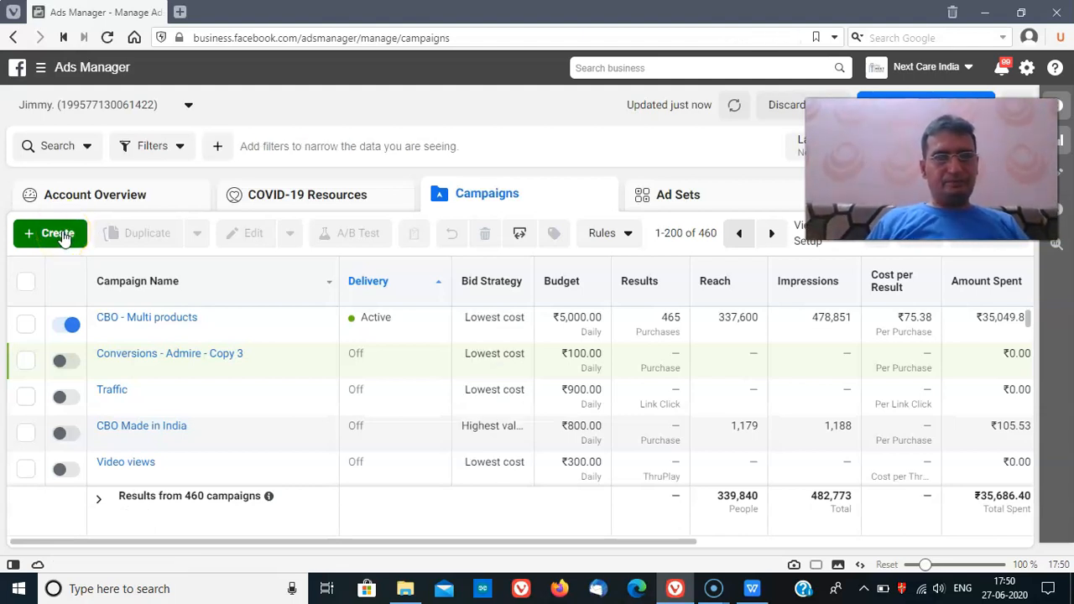
{"action": "left_click", "coordinate": [59, 234]}
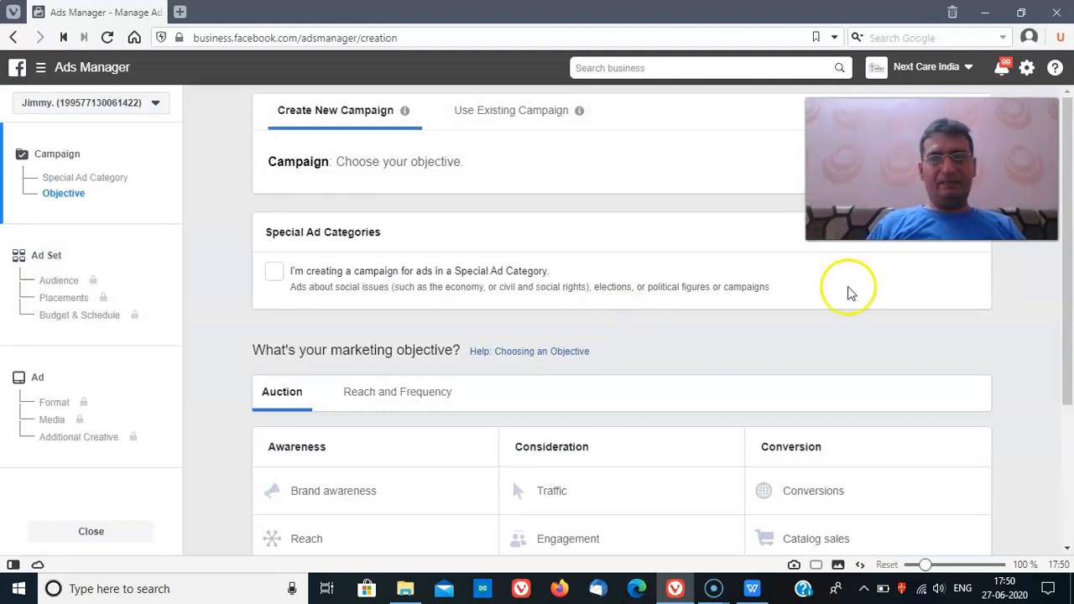
{"action": "left_click_drag", "start_coordinate": [1064, 327], "coordinate": [1068, 421]}
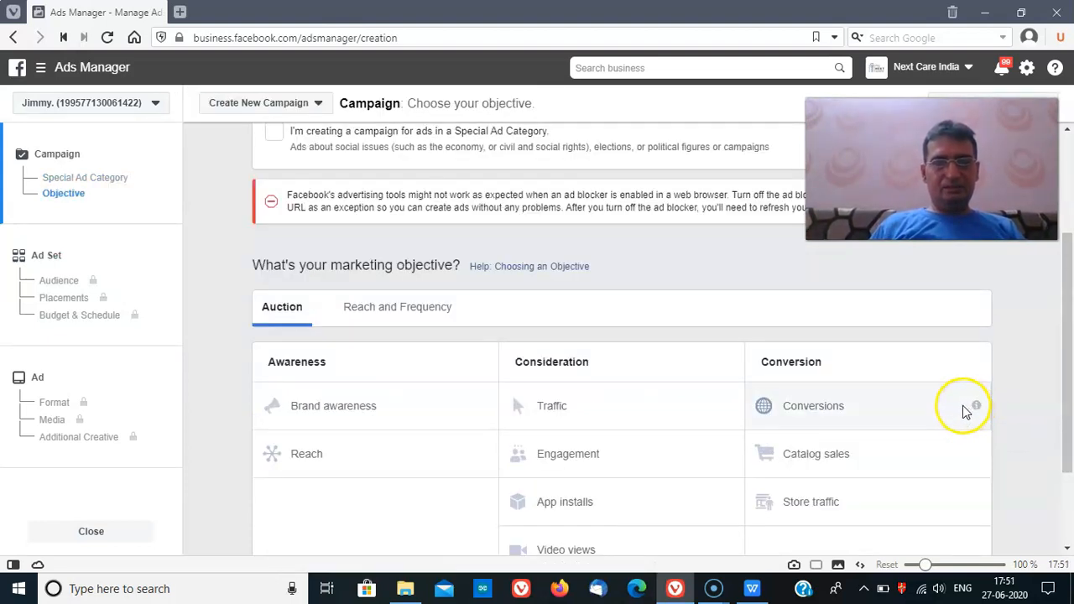
{"action": "left_click", "coordinate": [809, 408]}
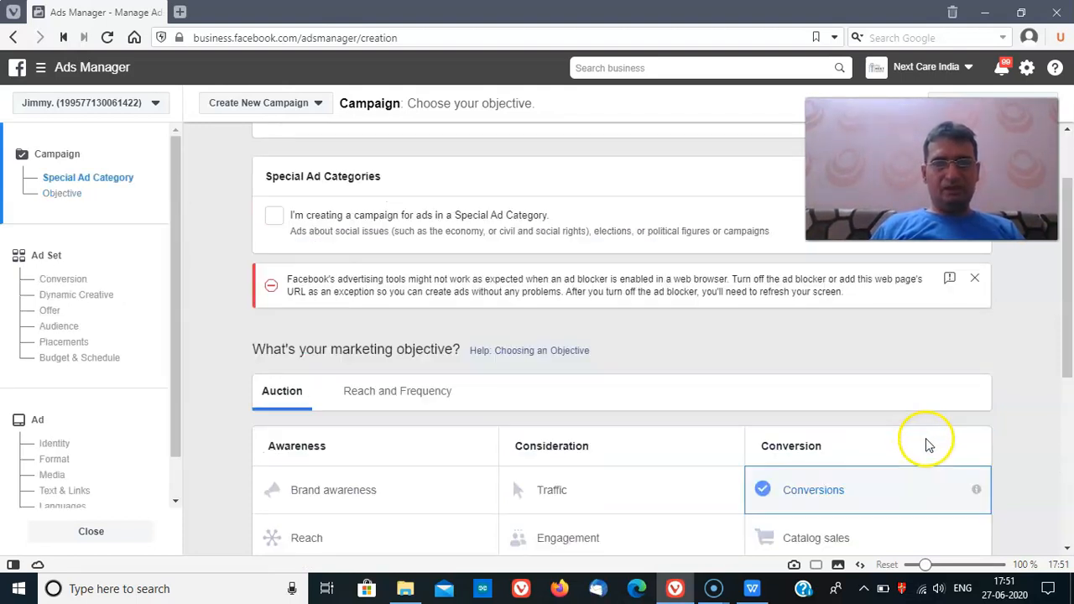
Name the campaign CBO Offers
{"action": "scroll", "coordinate": [1063, 319], "scroll_direction": "down", "scroll_amount": 1}
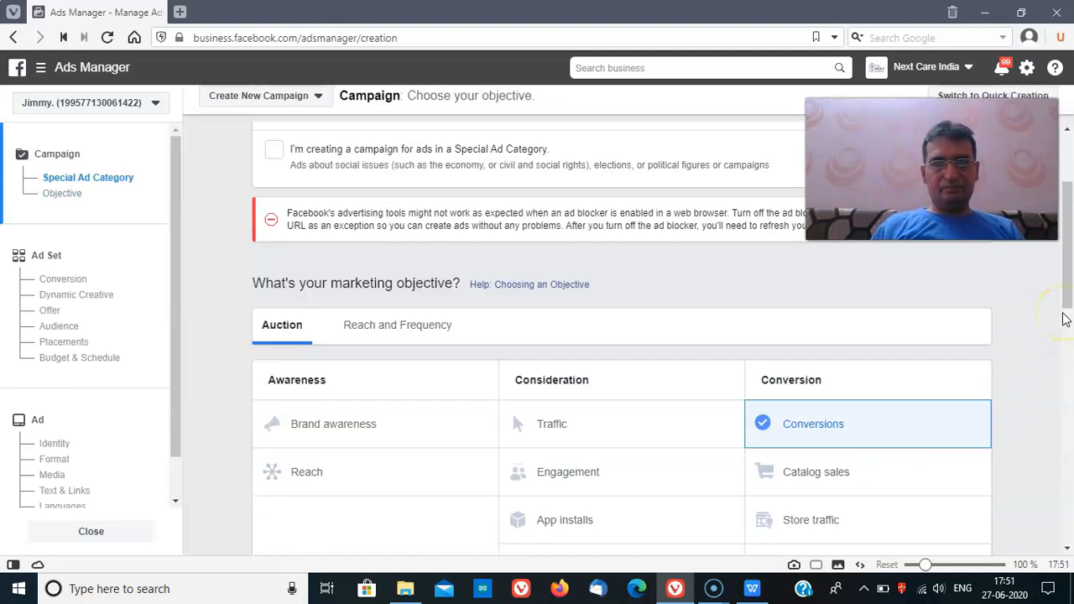
{"action": "left_click", "coordinate": [1068, 307]}
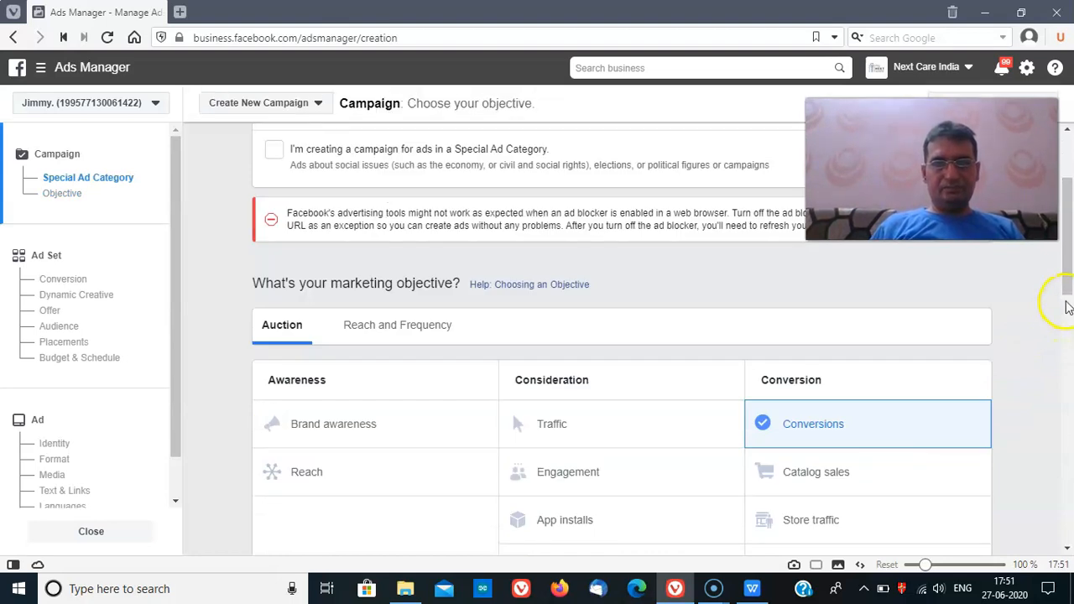
{"action": "left_click_drag", "start_coordinate": [1067, 307], "coordinate": [1069, 461]}
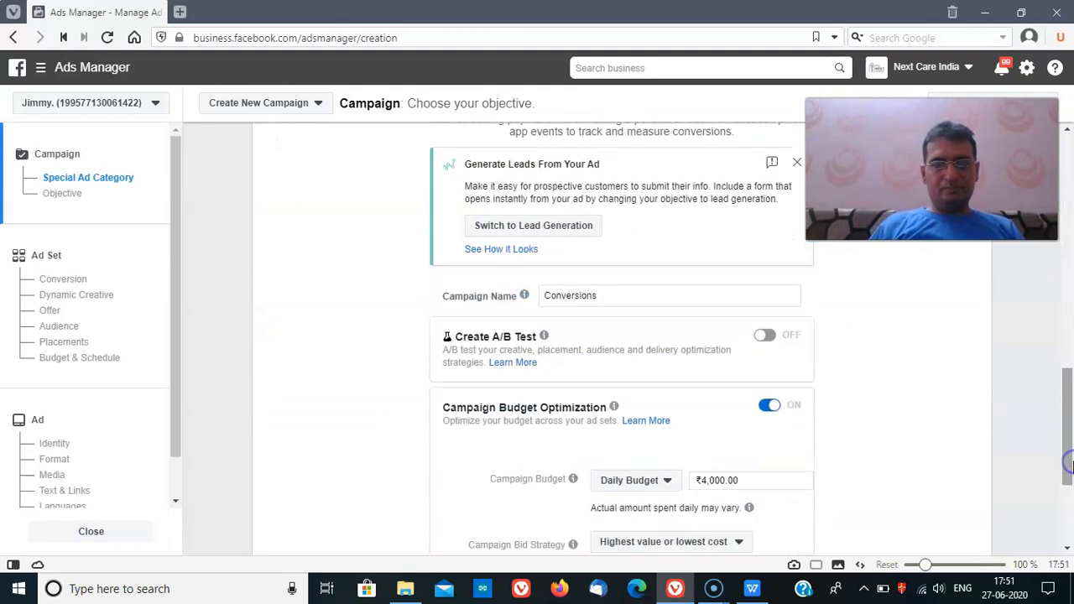
{"action": "double_click", "coordinate": [578, 298]}
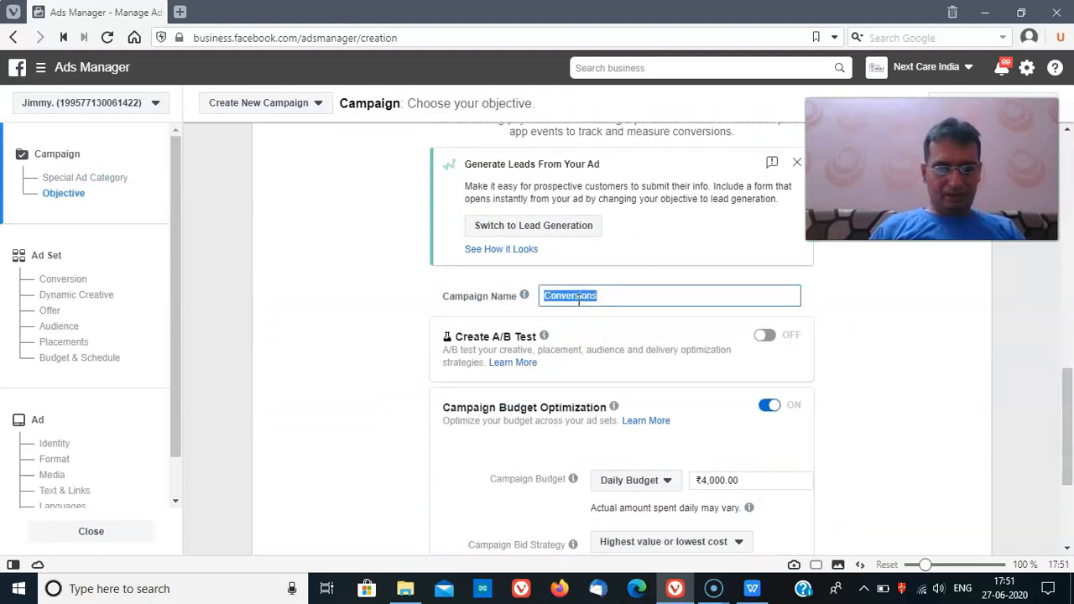
{"action": "type", "text": "CBO Offers"}
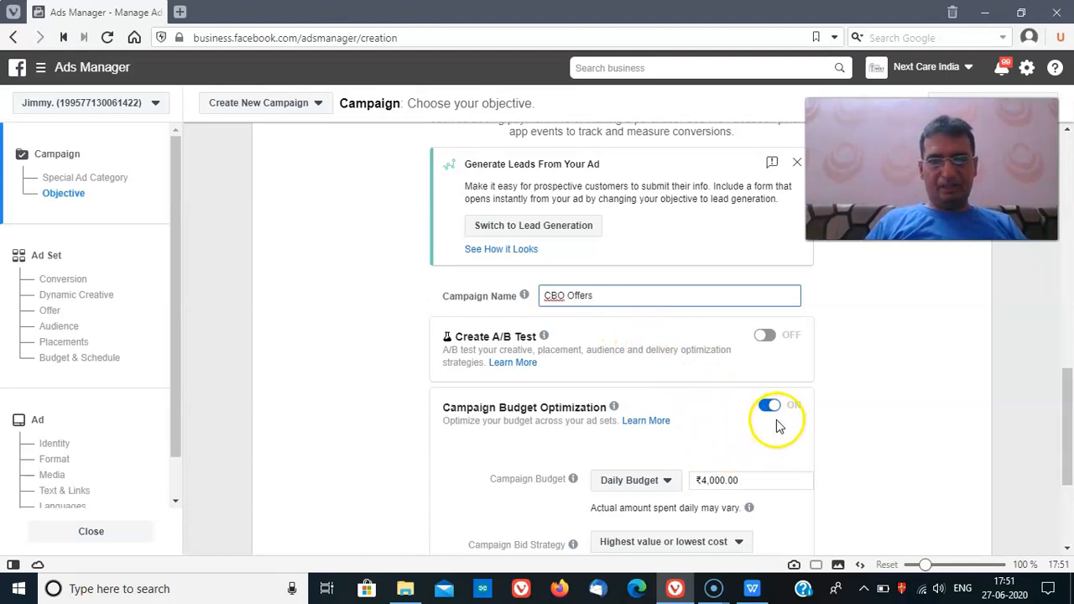
Set the campaign's daily budget to ₹500 and continue to the ad set setup
{"action": "left_click", "coordinate": [732, 480]}
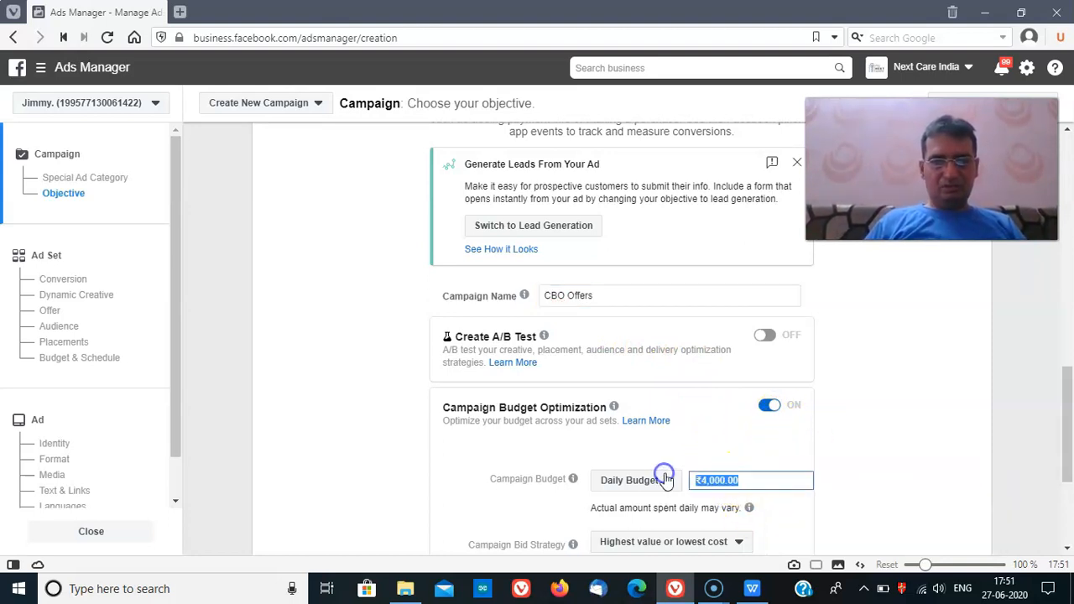
{"action": "type", "text": "5"}
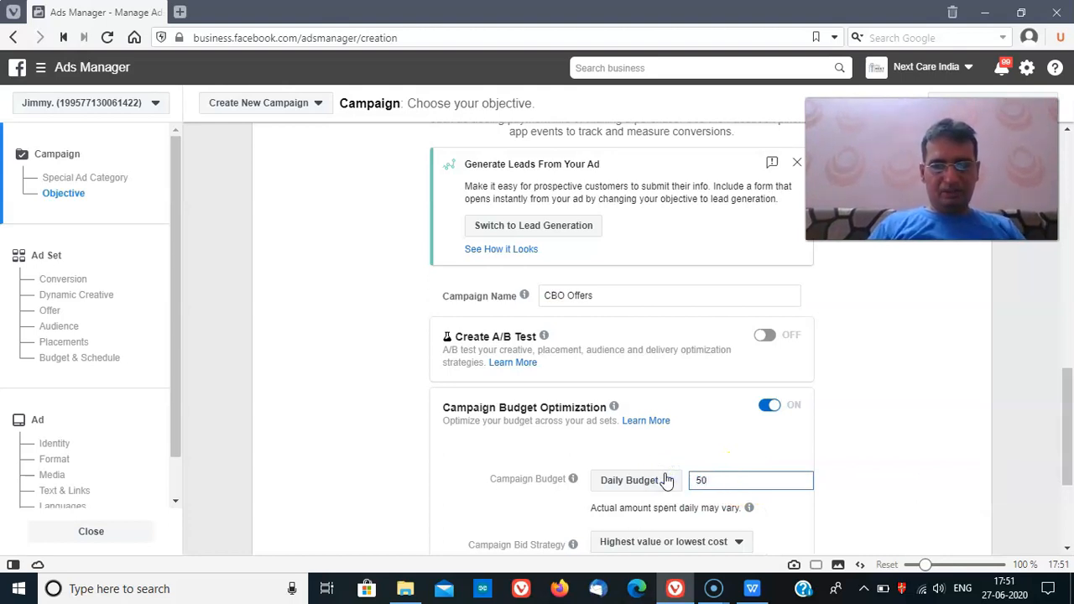
{"action": "left_click", "coordinate": [836, 453]}
{"action": "left_click_drag", "start_coordinate": [1066, 426], "coordinate": [1069, 489]}
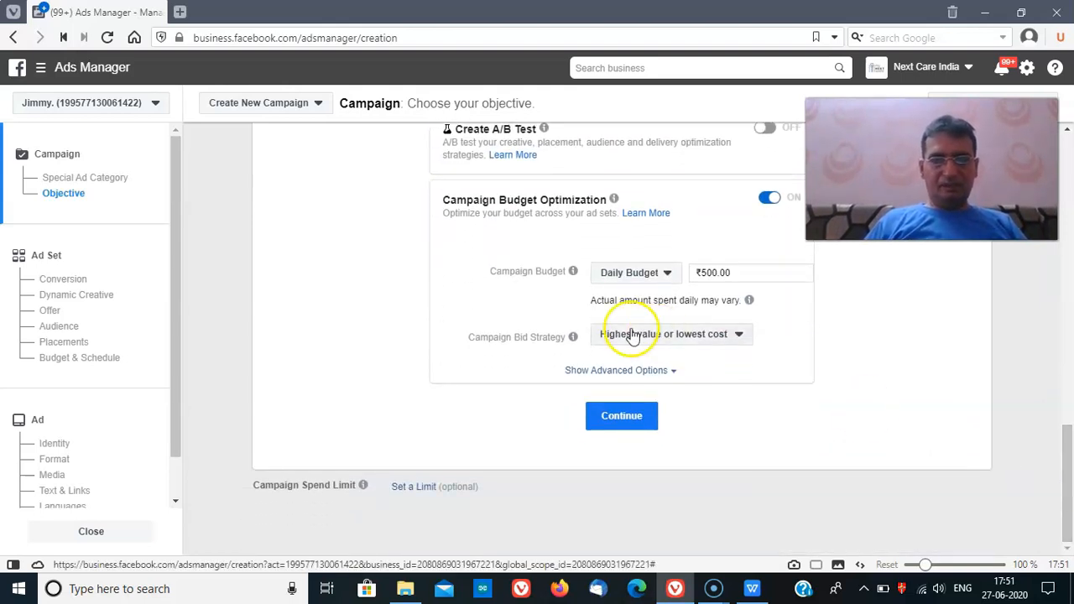
{"action": "left_click", "coordinate": [611, 419]}
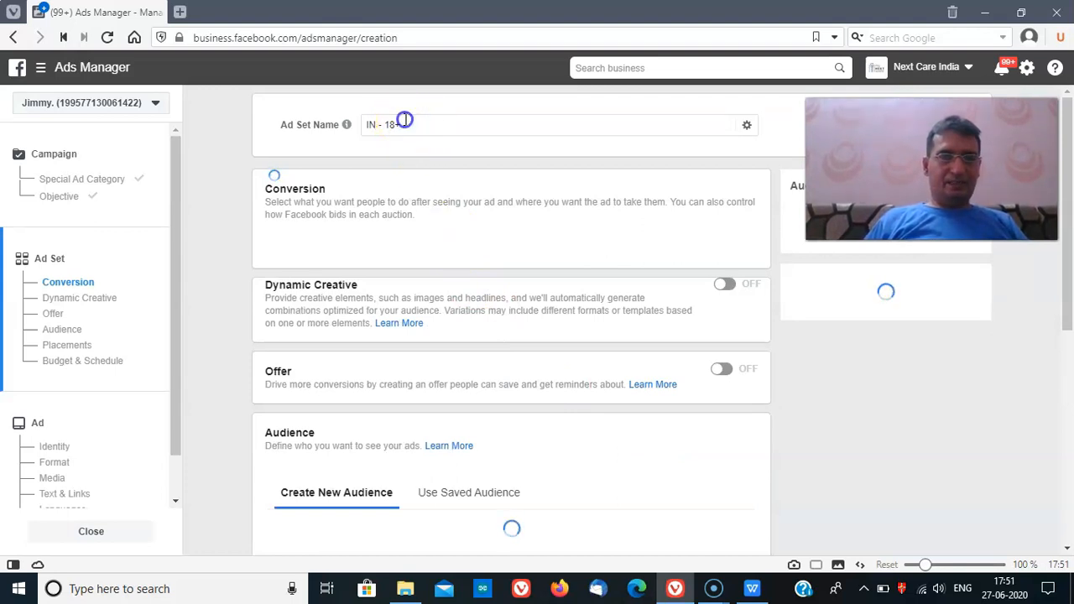
Name the ad set Adore offer
{"action": "triple_click", "coordinate": [367, 122]}
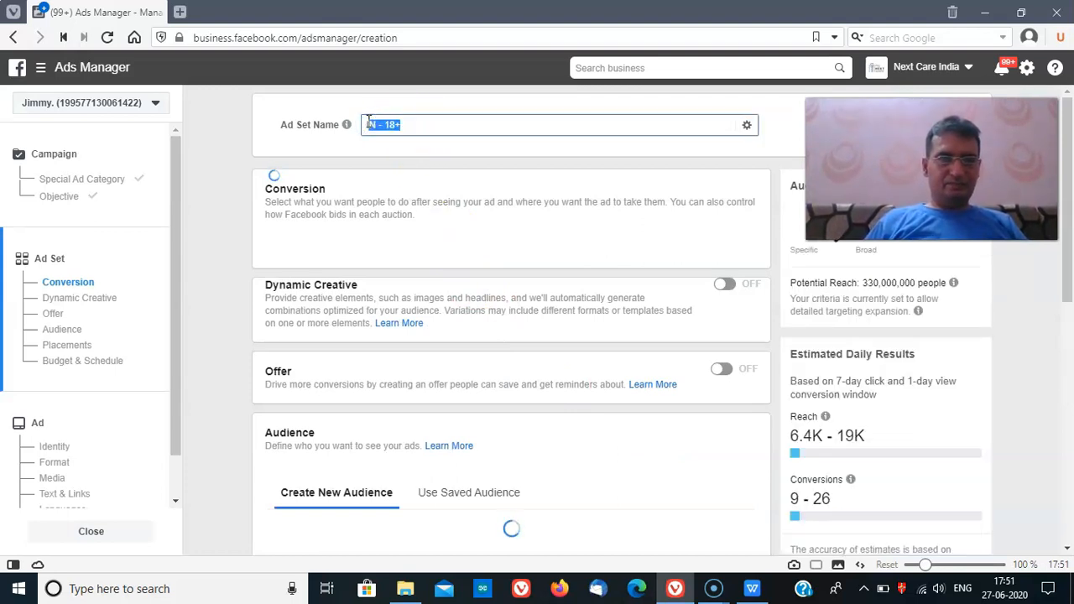
{"action": "left_click", "coordinate": [435, 127]}
{"action": "left_click_drag", "start_coordinate": [433, 127], "coordinate": [362, 122]}
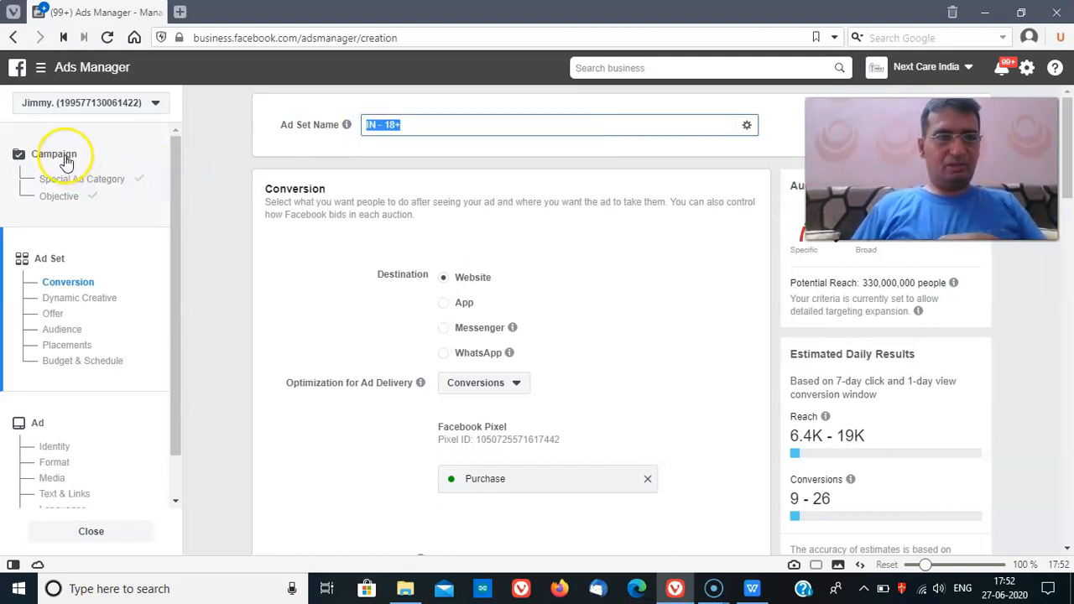
{"action": "mouse_move", "coordinate": [348, 130]}
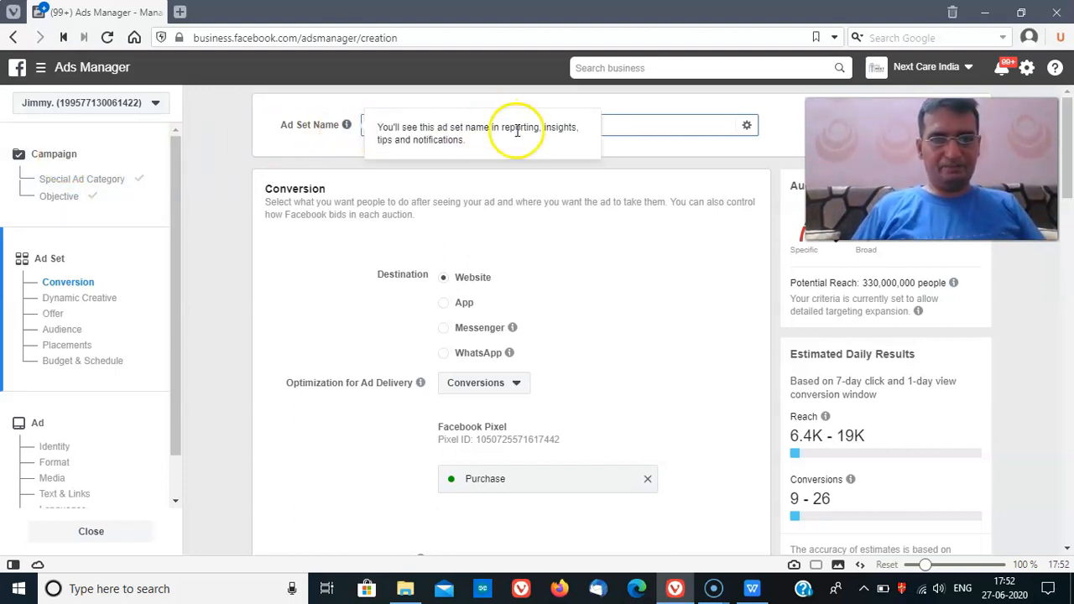
{"action": "type", "text": "Adore offer"}
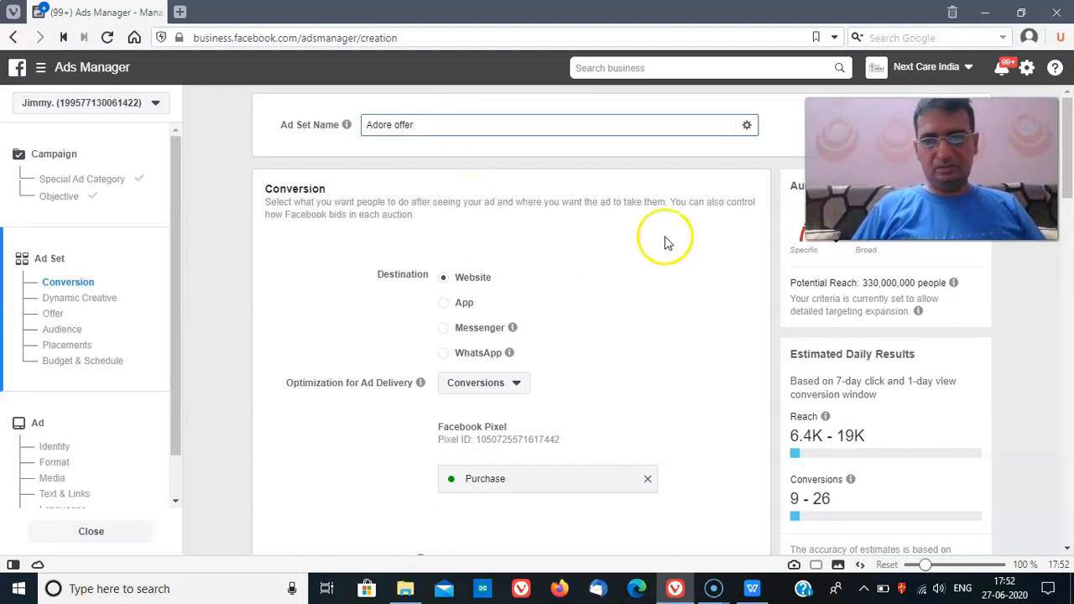
{"action": "left_click_drag", "start_coordinate": [1067, 182], "coordinate": [1070, 228]}
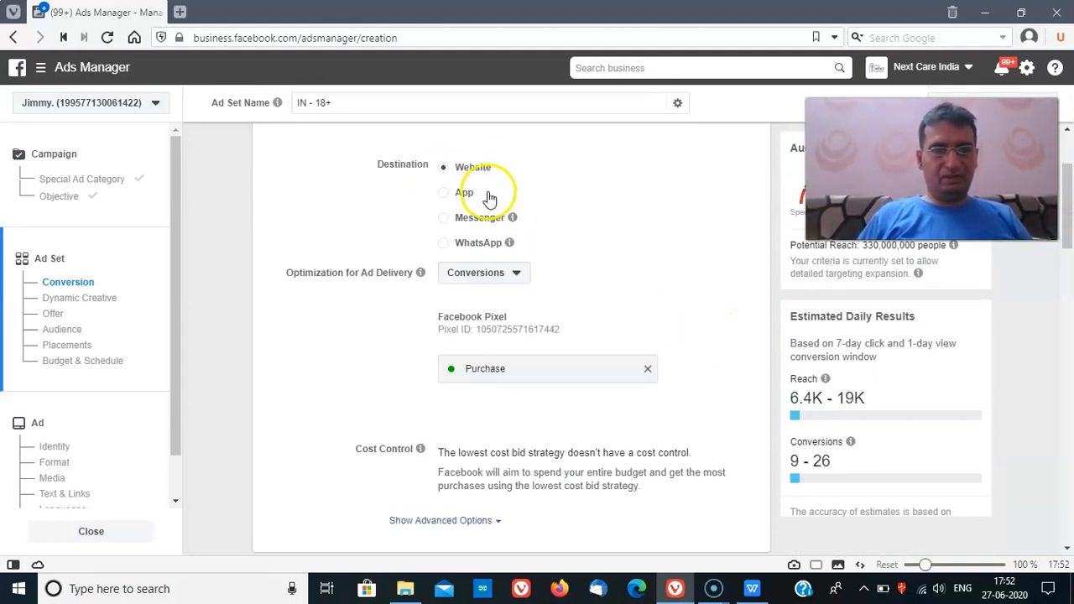
{"action": "left_click", "coordinate": [530, 374]}
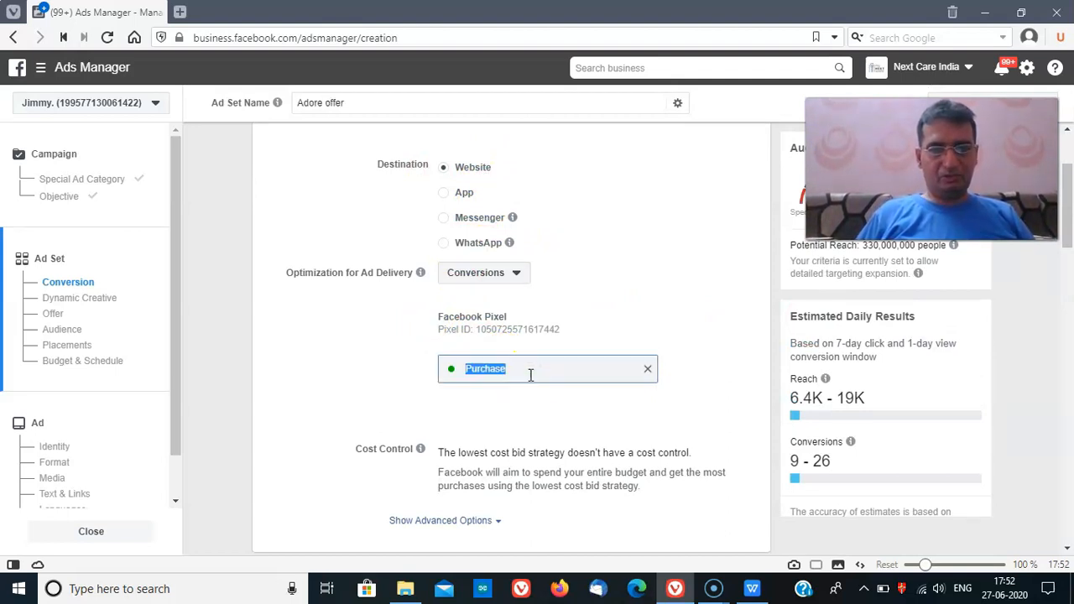
{"action": "left_click", "coordinate": [530, 375]}
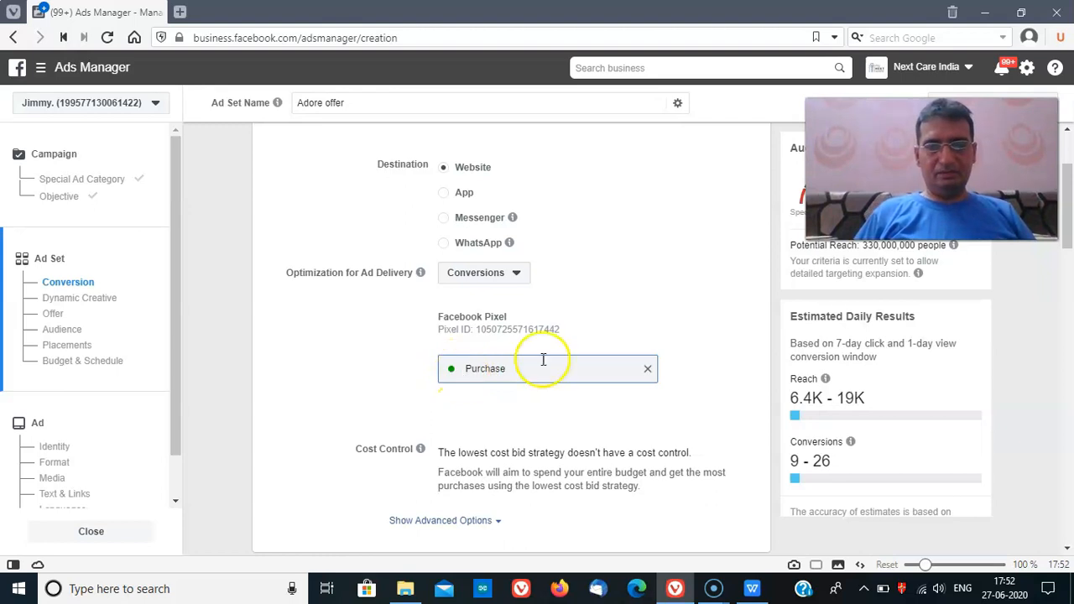
Find the purchase audiences and add Lookalike (IN, 1%) - Purchase20 as the ad set's custom audience
{"action": "left_click_drag", "start_coordinate": [1066, 227], "coordinate": [1068, 334]}
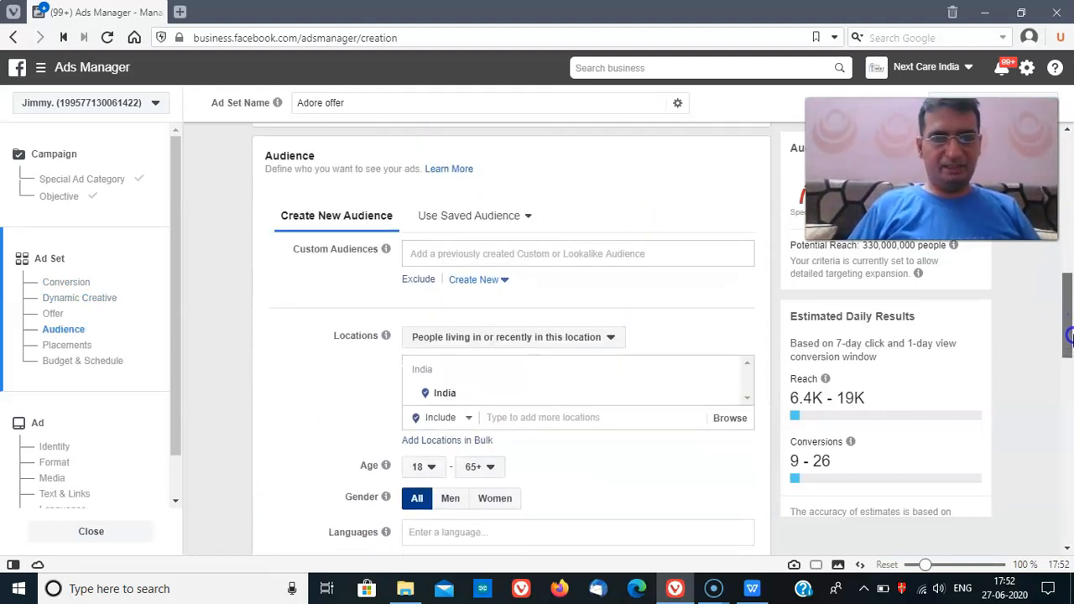
{"action": "left_click", "coordinate": [517, 255]}
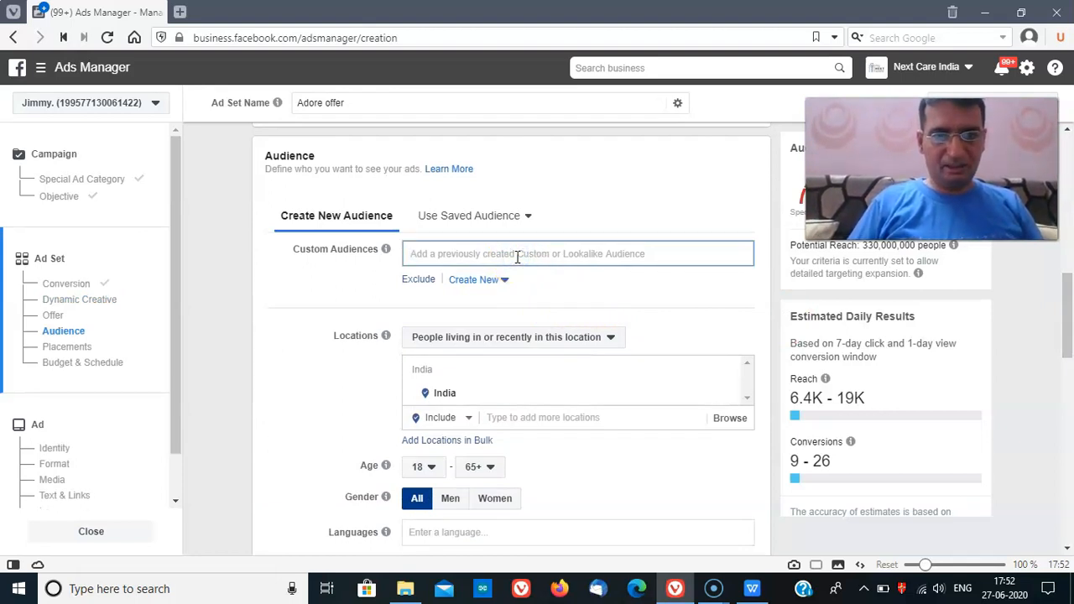
{"action": "type", "text": "Lo"}
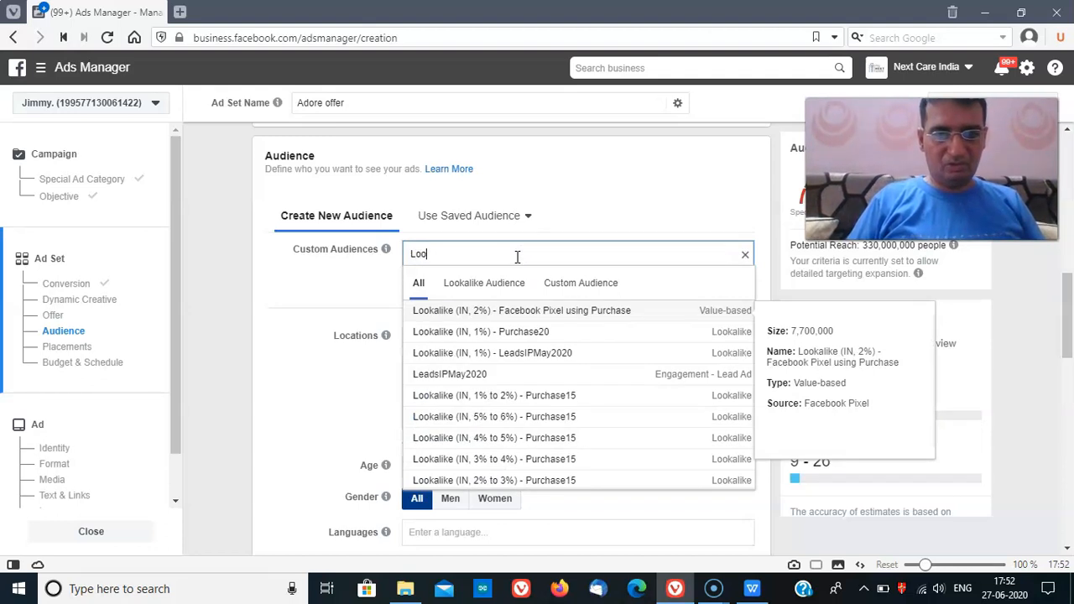
{"action": "type", "text": "o"}
{"action": "key", "text": "BackSpace"}
{"action": "key", "text": "BackSpace"}
{"action": "key", "text": "BackSpace"}
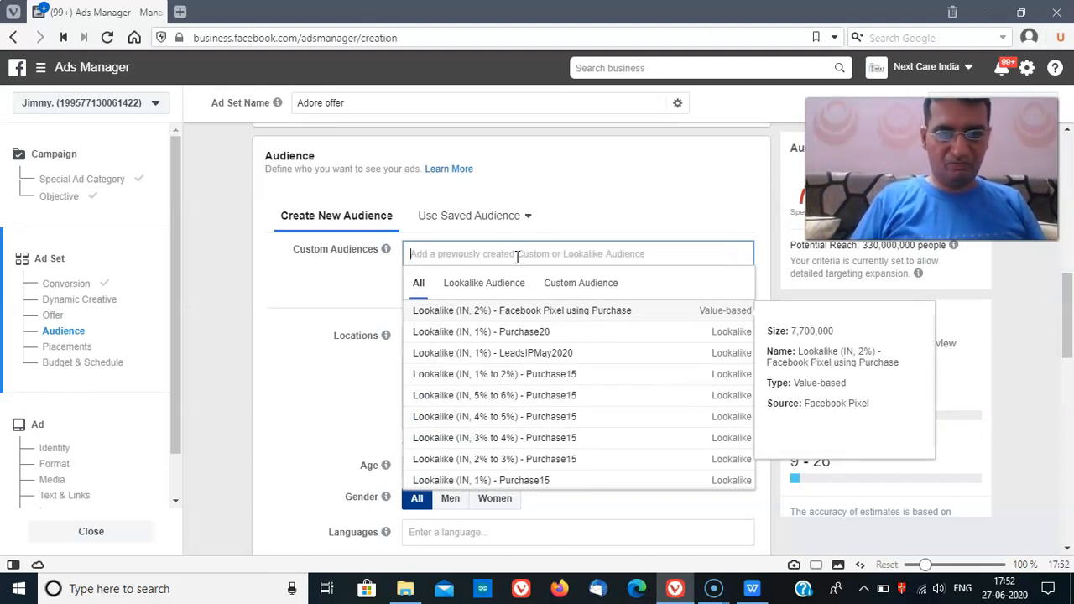
{"action": "type", "text": "purchase"}
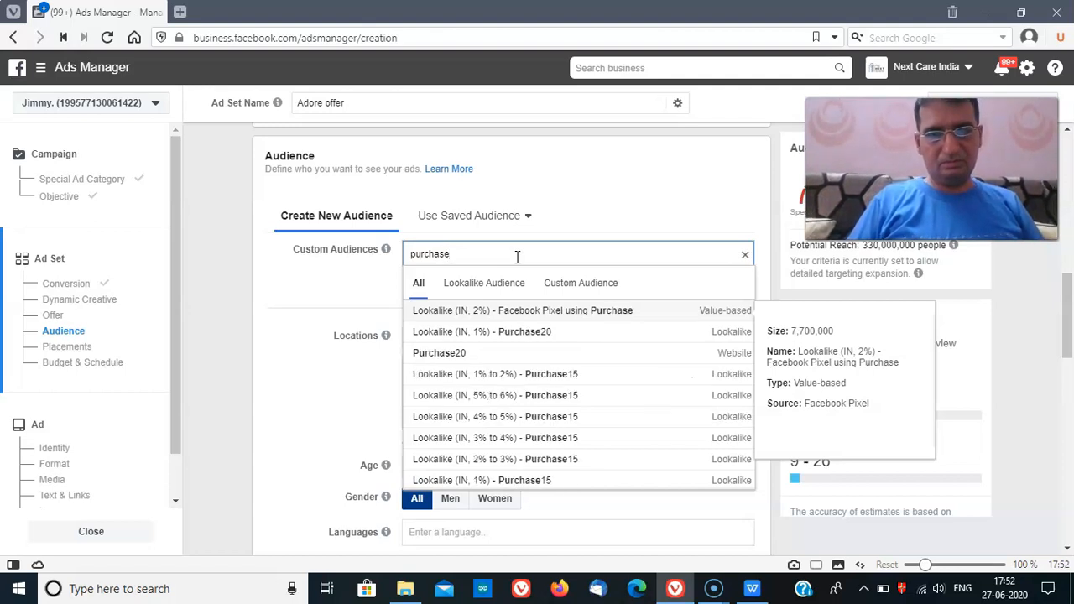
{"action": "left_click", "coordinate": [513, 338]}
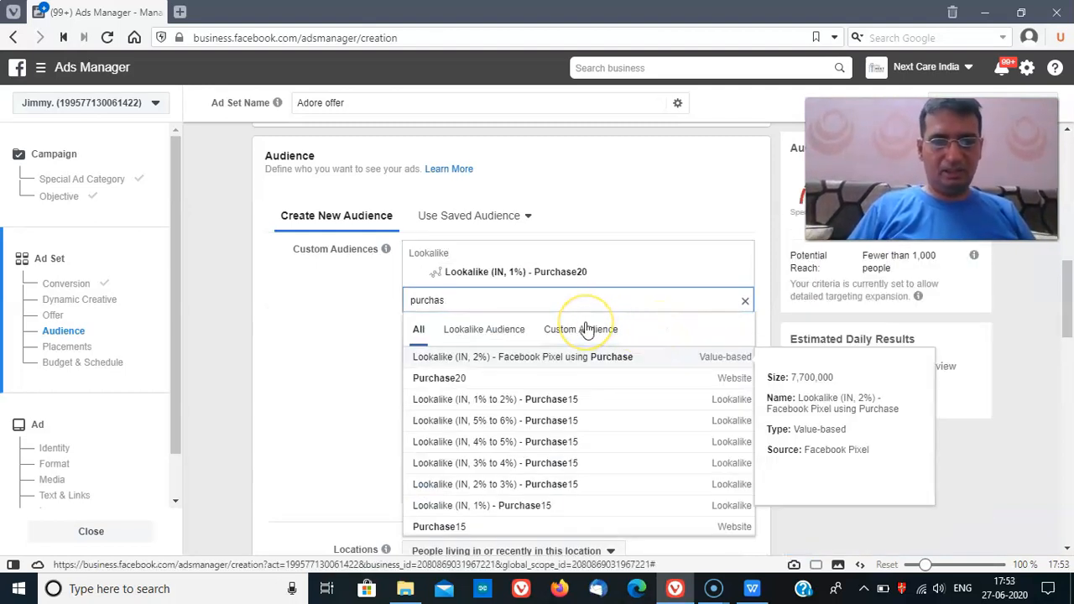
{"action": "left_click", "coordinate": [369, 299]}
Set the audience's maximum age to 44
{"action": "left_click", "coordinate": [1069, 319]}
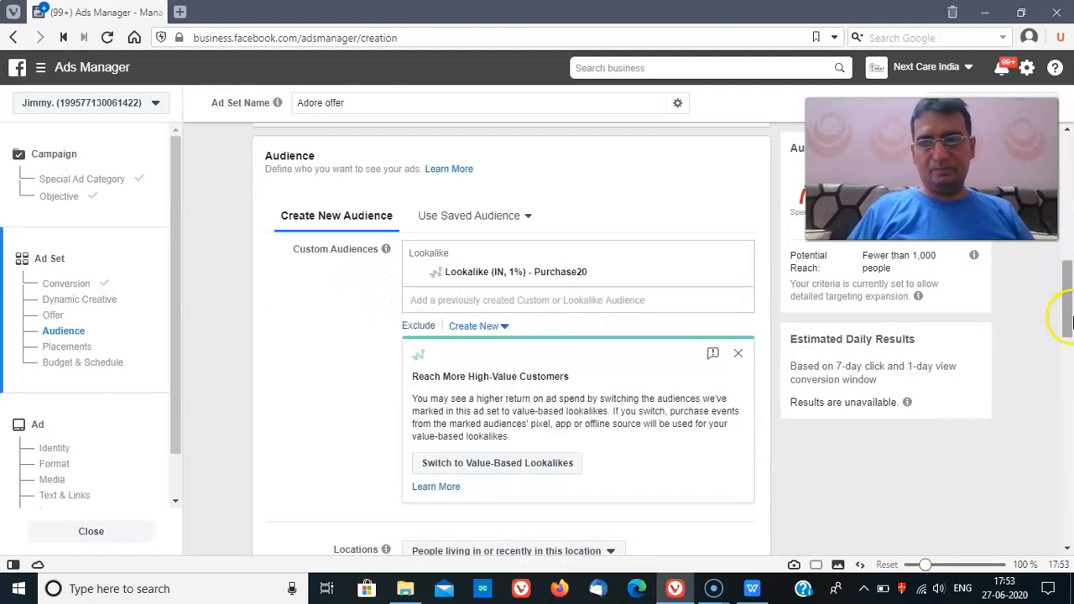
{"action": "left_click_drag", "start_coordinate": [1070, 319], "coordinate": [1070, 394]}
{"action": "left_click", "coordinate": [482, 256]}
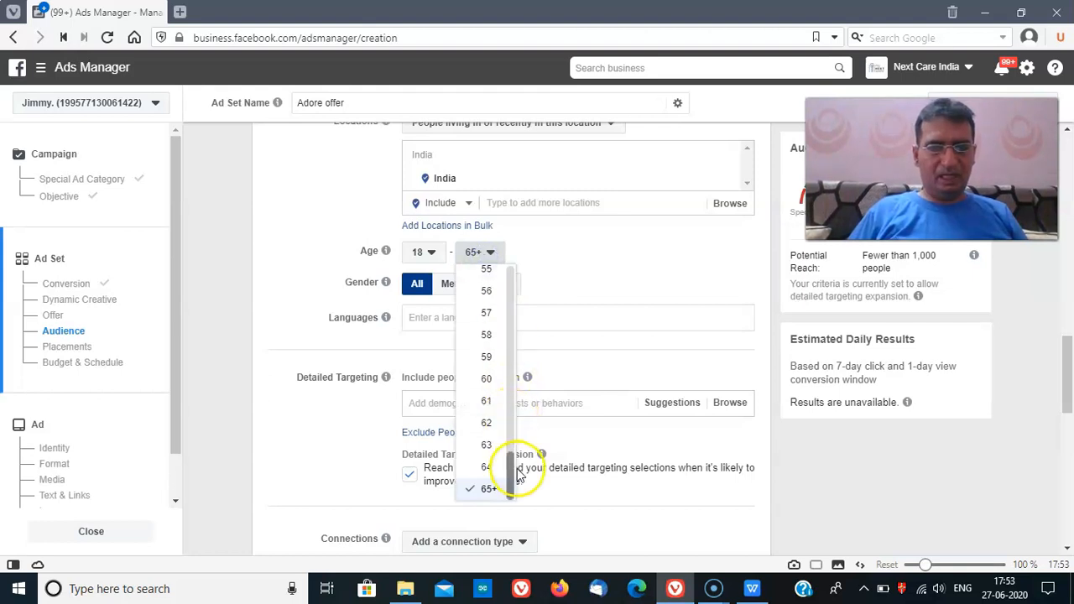
{"action": "left_click_drag", "start_coordinate": [513, 476], "coordinate": [509, 420]}
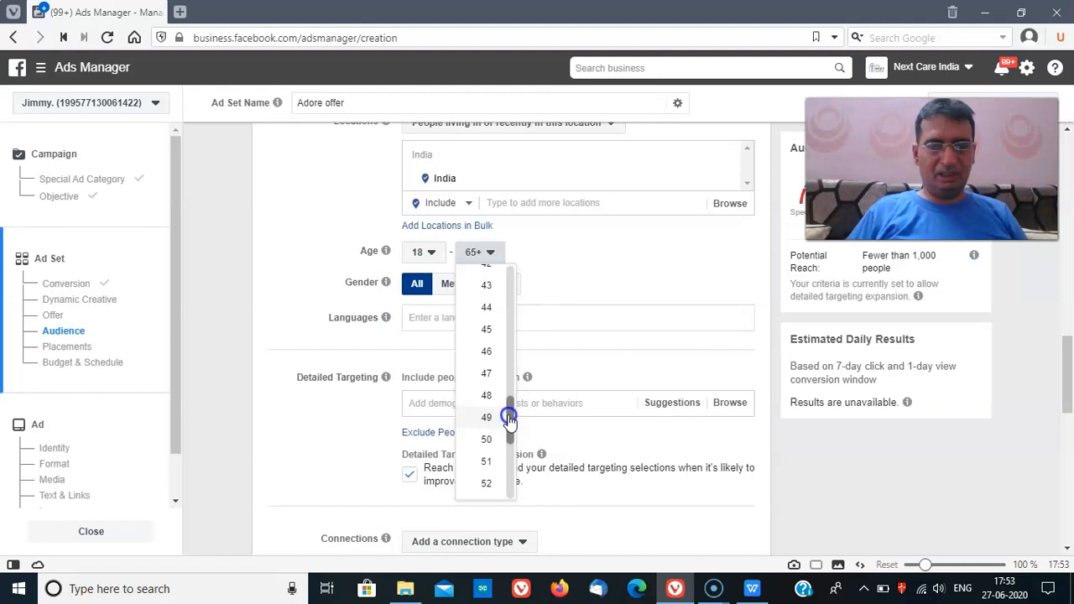
{"action": "left_click", "coordinate": [484, 317]}
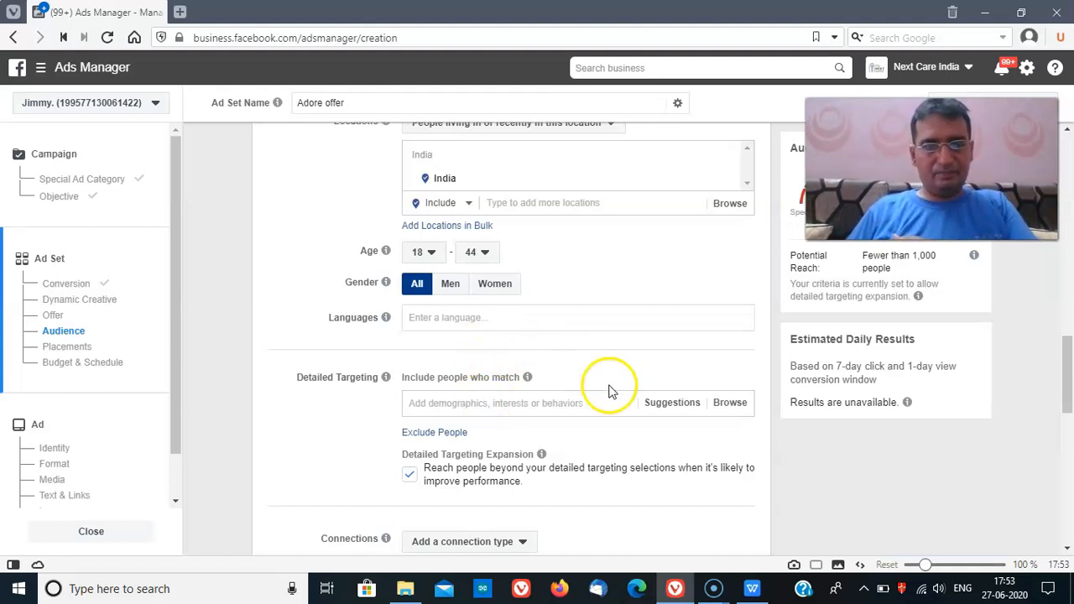
Keep automatic placements and the continuous schedule, and continue to the ad setup
{"action": "left_click_drag", "start_coordinate": [1067, 369], "coordinate": [1070, 453]}
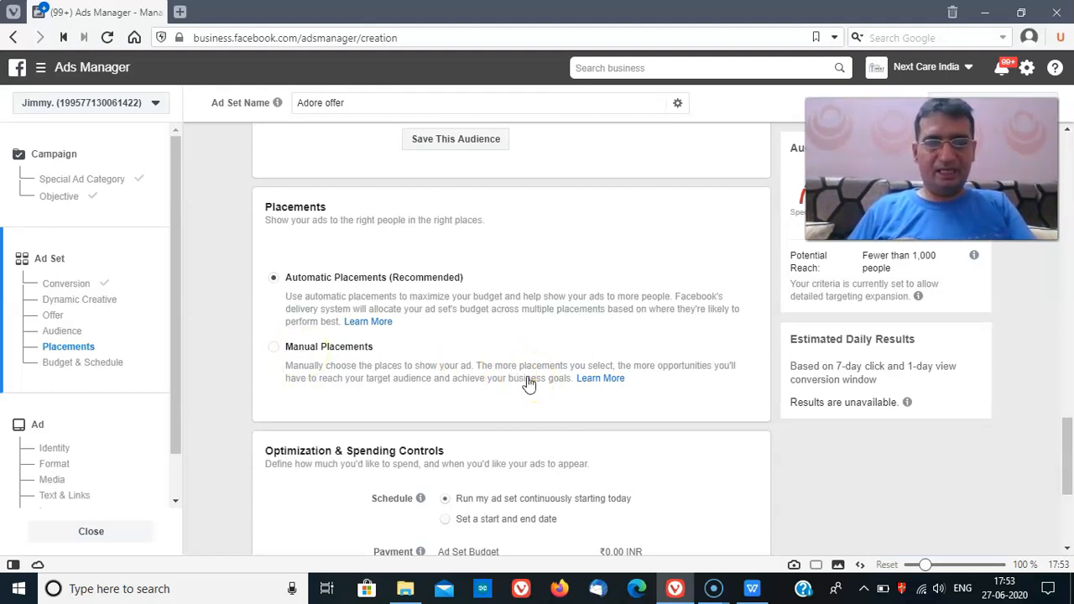
{"action": "left_click_drag", "start_coordinate": [1068, 444], "coordinate": [1070, 496]}
{"action": "left_click", "coordinate": [723, 542]}
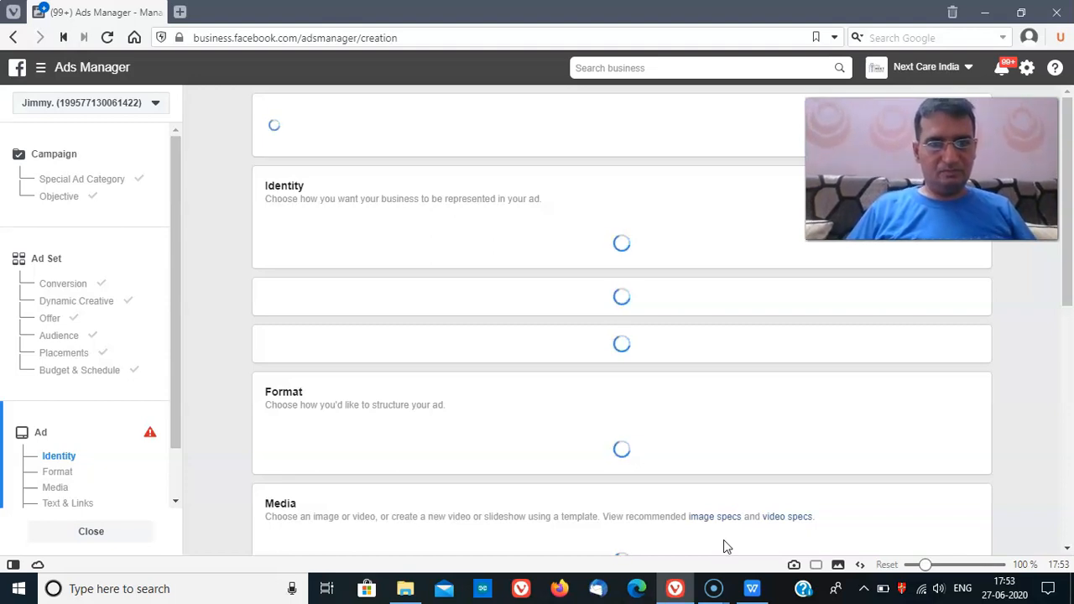
{"action": "left_click", "coordinate": [530, 479]}
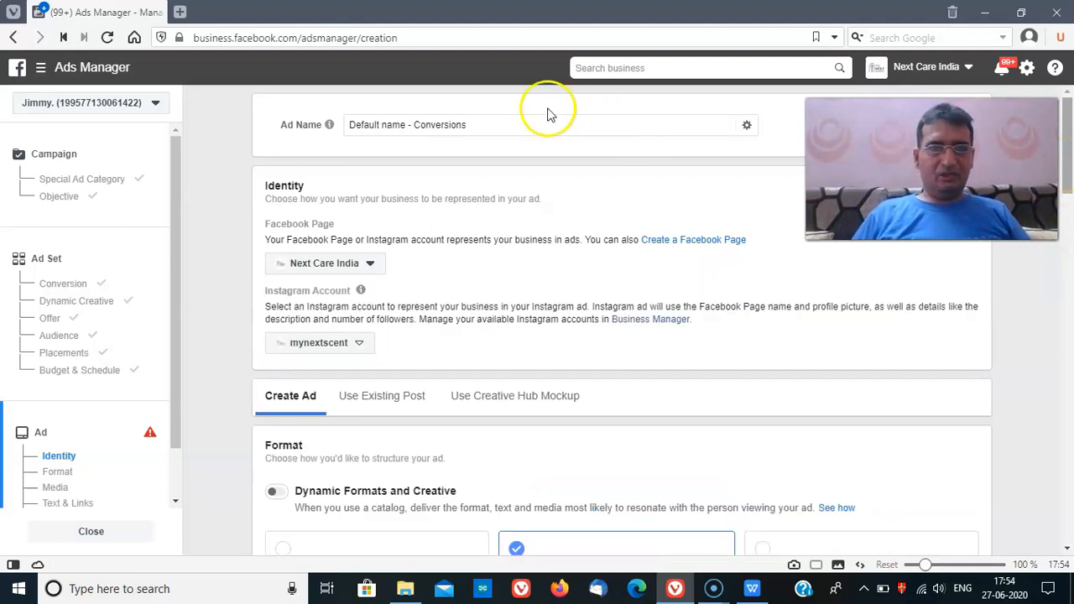
Name the ad Adore Video
{"action": "left_click_drag", "start_coordinate": [499, 124], "coordinate": [367, 124]}
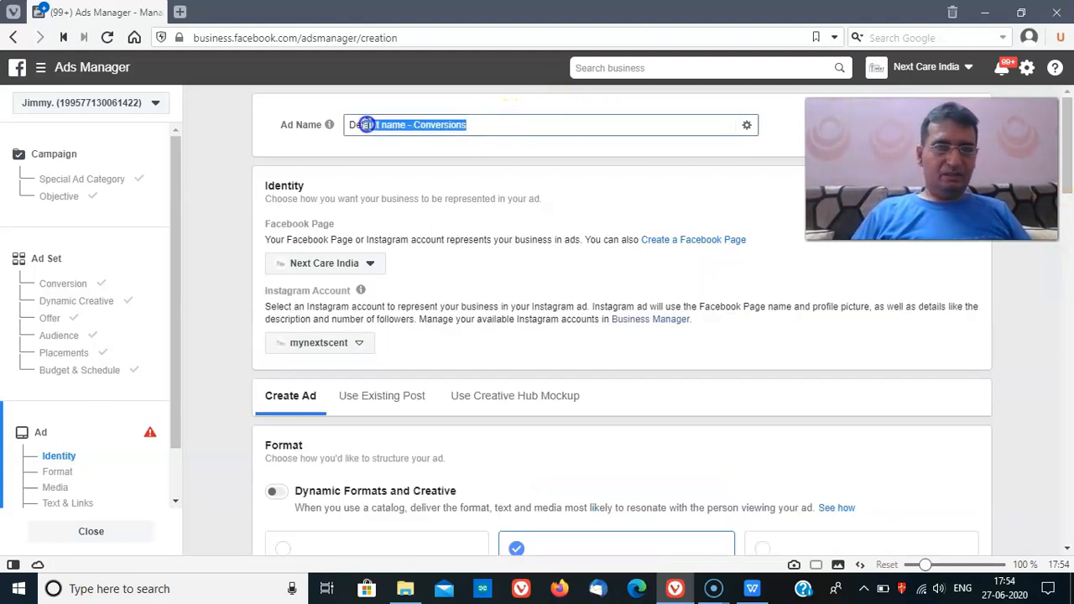
{"action": "key", "text": "BackSpace"}
{"action": "key", "text": "BackSpace"}
{"action": "type", "text": "Adore Video"}
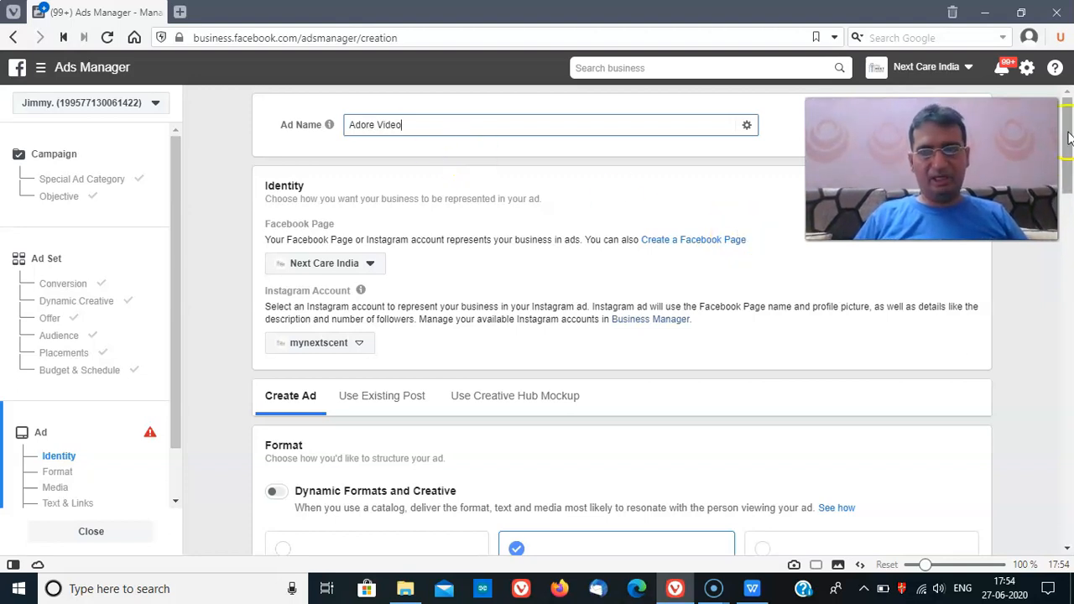
Choose to add a video to the ad's media and open the file selection for uploading one
{"action": "left_click_drag", "start_coordinate": [1069, 130], "coordinate": [1069, 268]}
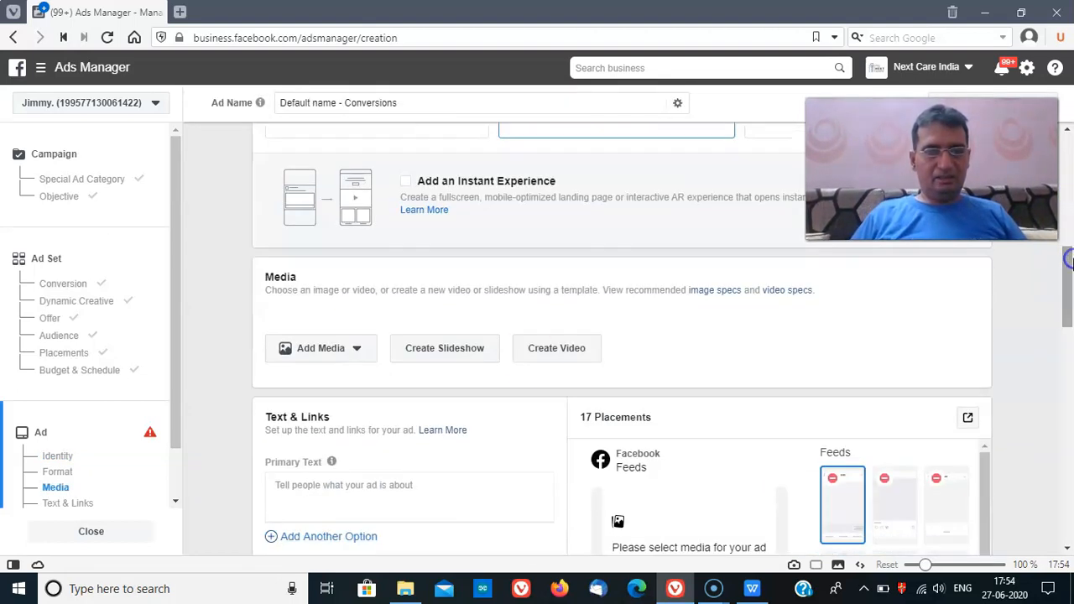
{"action": "left_click", "coordinate": [311, 354]}
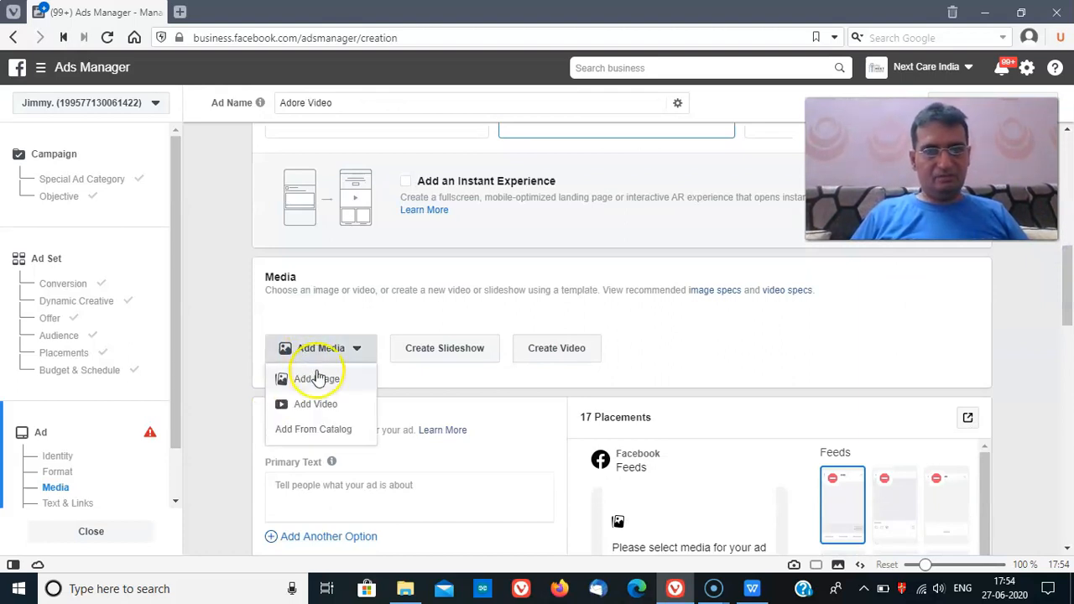
{"action": "left_click", "coordinate": [318, 403]}
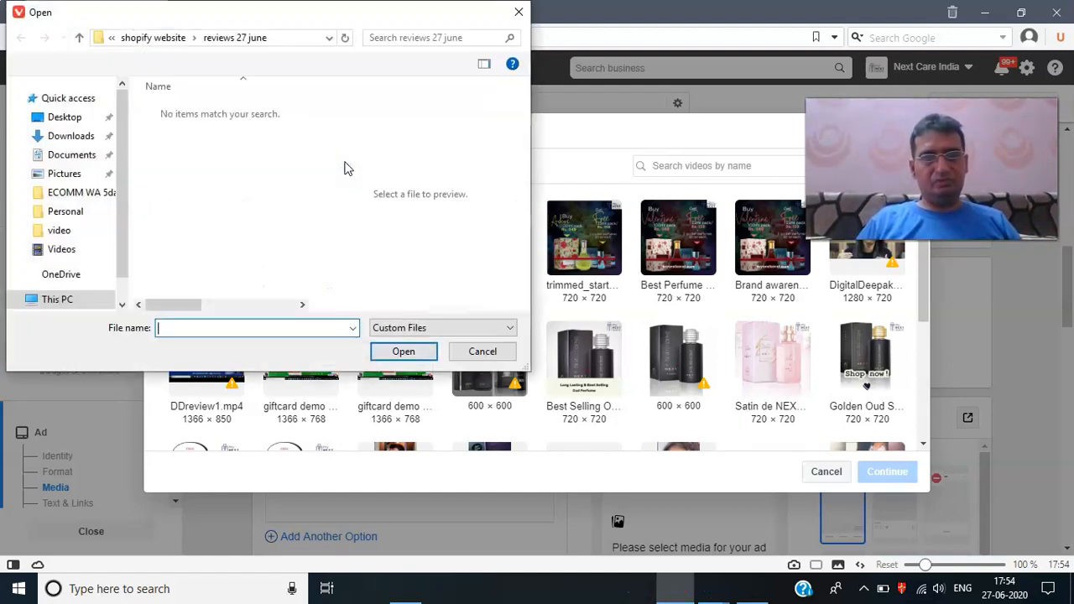
Browse to the video folder inside shopify website on drive D
{"action": "left_click", "coordinate": [84, 263]}
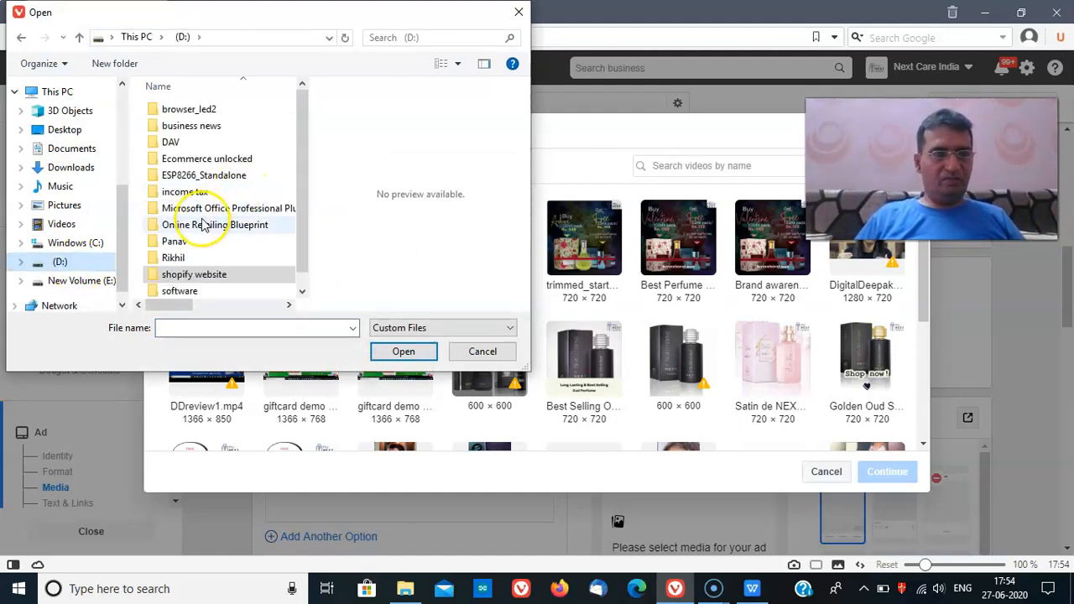
{"action": "left_click", "coordinate": [204, 225]}
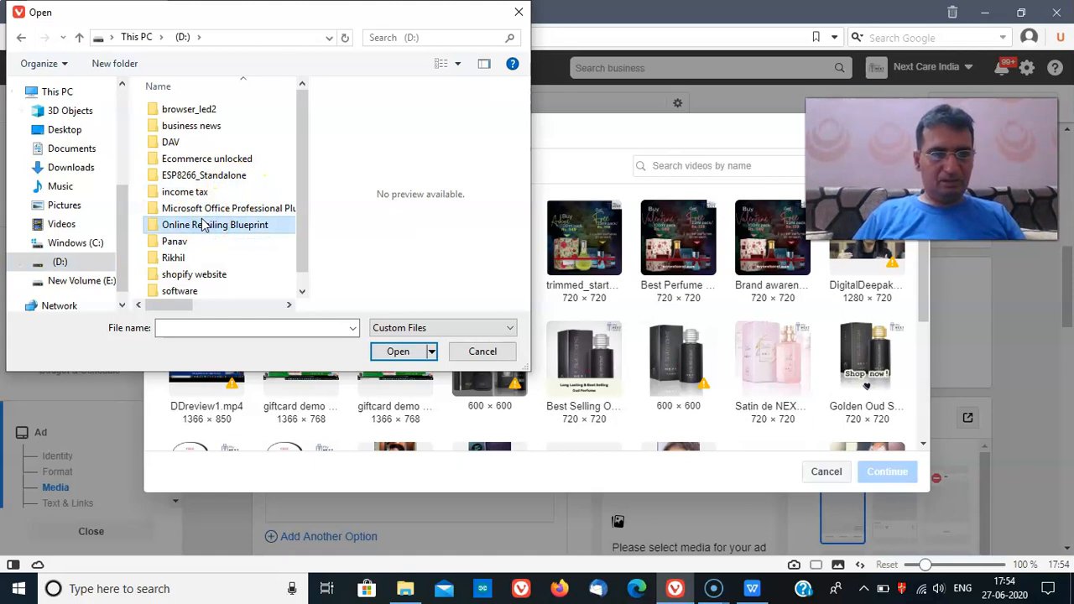
{"action": "double_click", "coordinate": [196, 275]}
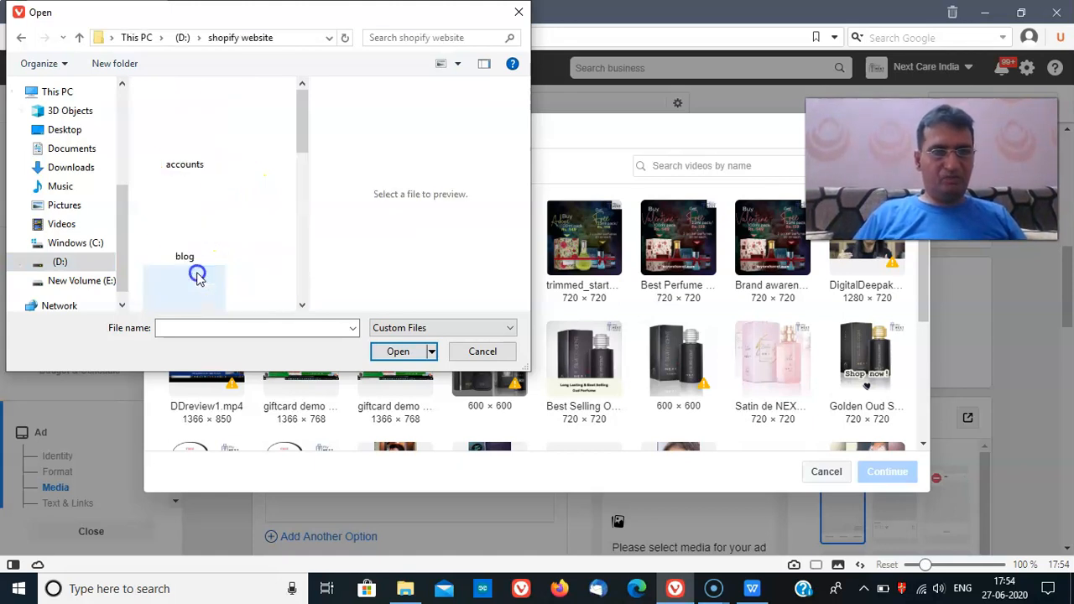
{"action": "left_click", "coordinate": [190, 220]}
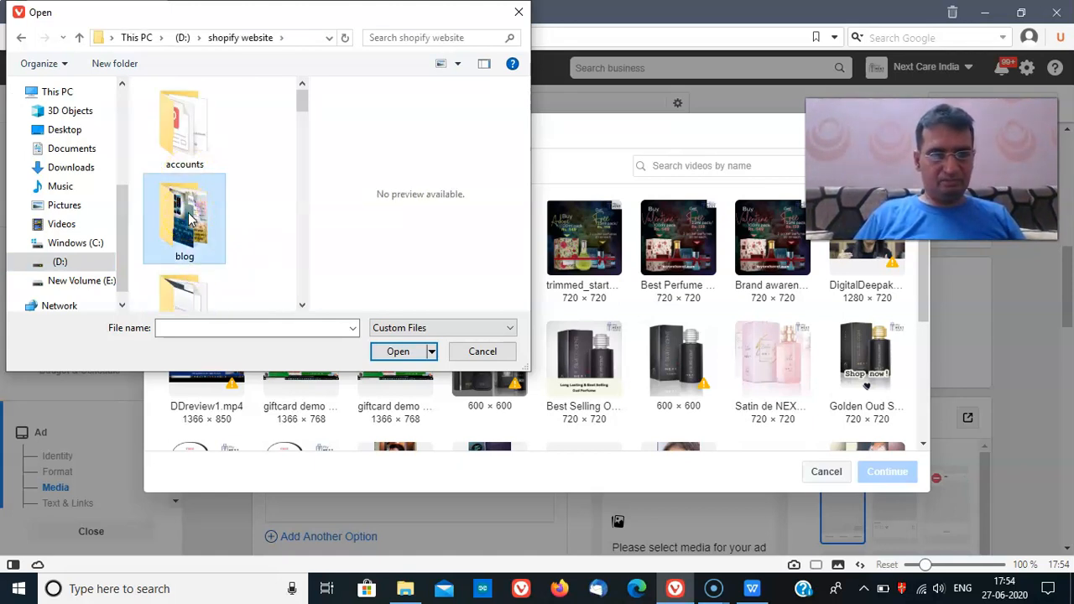
{"action": "scroll", "coordinate": [190, 220], "scroll_direction": "down", "scroll_amount": 10}
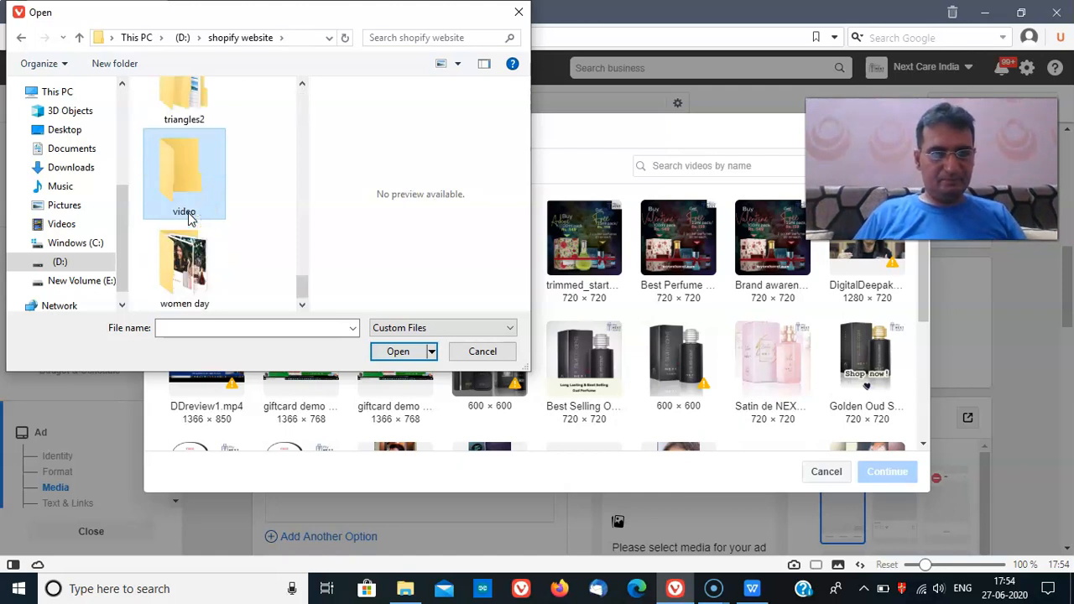
{"action": "double_click", "coordinate": [188, 213]}
Upload the Adore offer video as the ad's media
{"action": "left_click", "coordinate": [183, 149]}
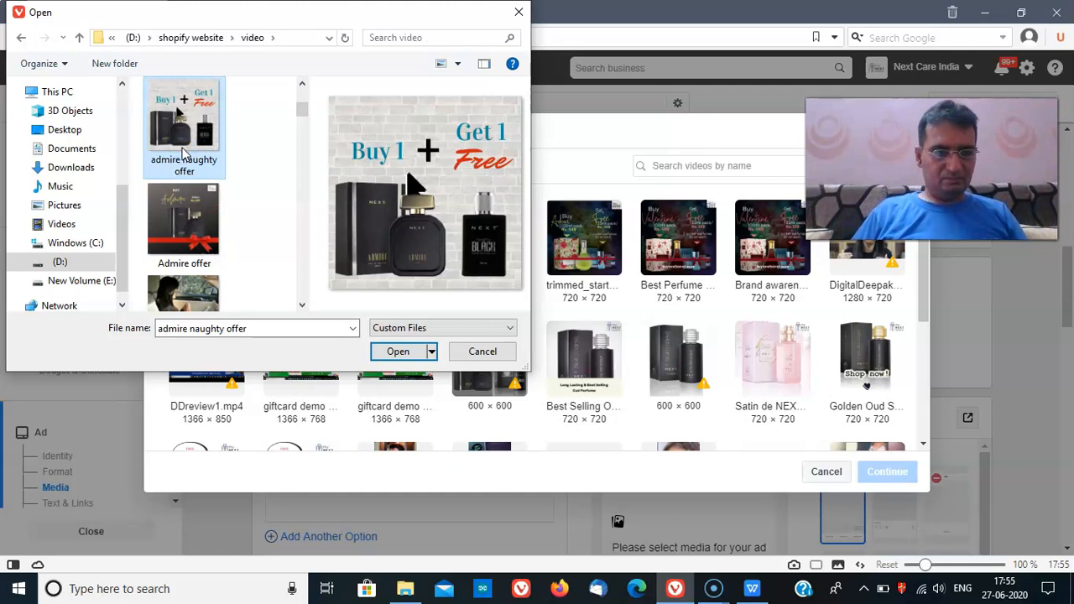
{"action": "key", "text": "Down"}
{"action": "key", "text": "Down"}
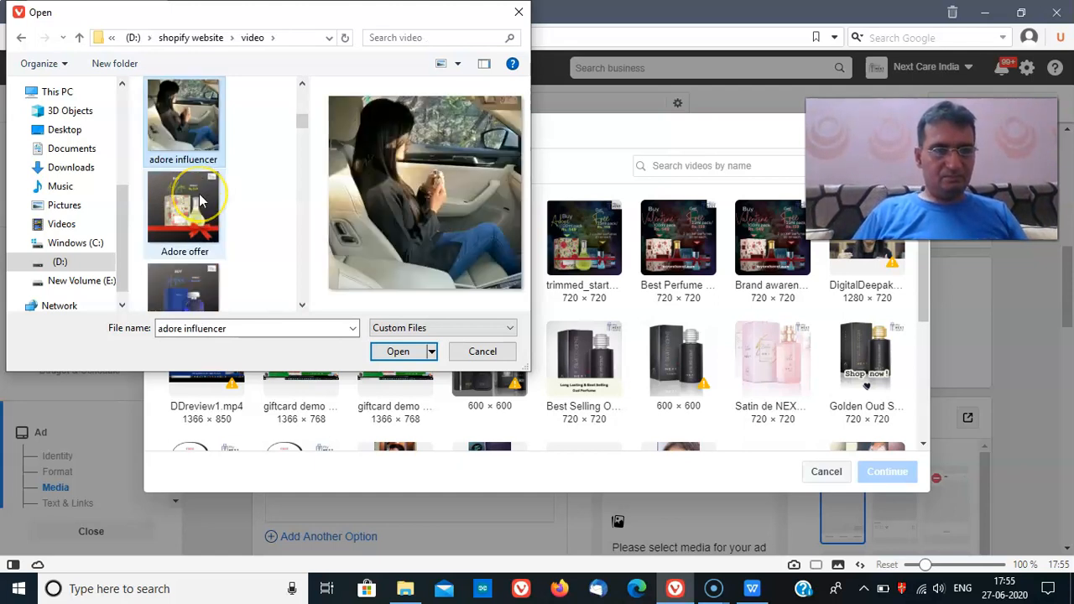
{"action": "double_click", "coordinate": [200, 200]}
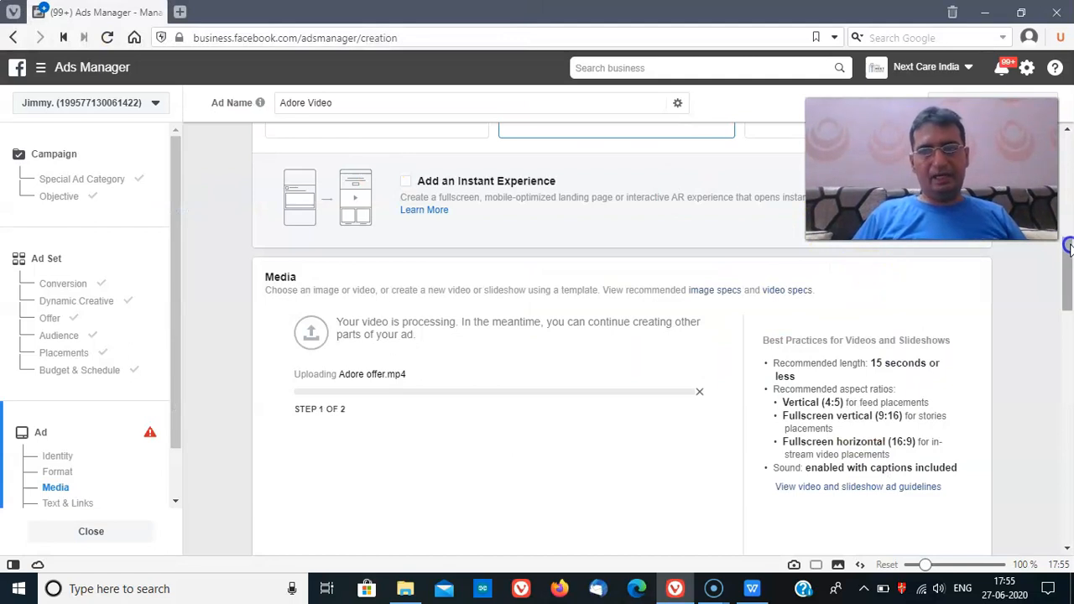
Enter "Buy 1 Get 4 Perfumes" as the ad's headline
{"action": "left_click_drag", "start_coordinate": [1069, 246], "coordinate": [1069, 321]}
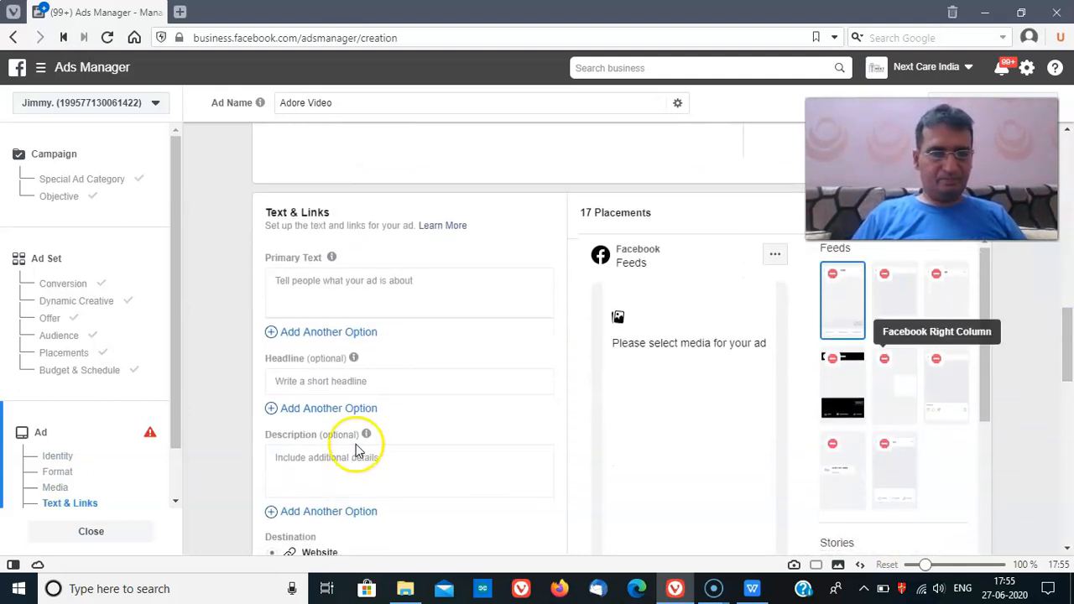
{"action": "left_click", "coordinate": [335, 384]}
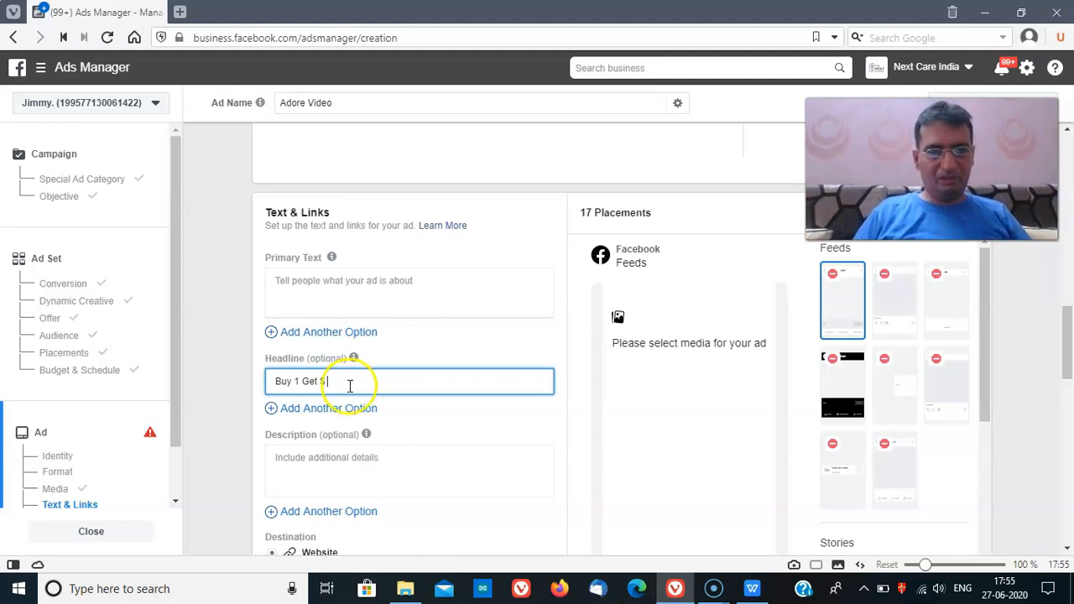
{"action": "type", "text": "Perfumes"}
{"action": "scroll", "coordinate": [344, 384], "scroll_direction": "down", "scroll_amount": 3}
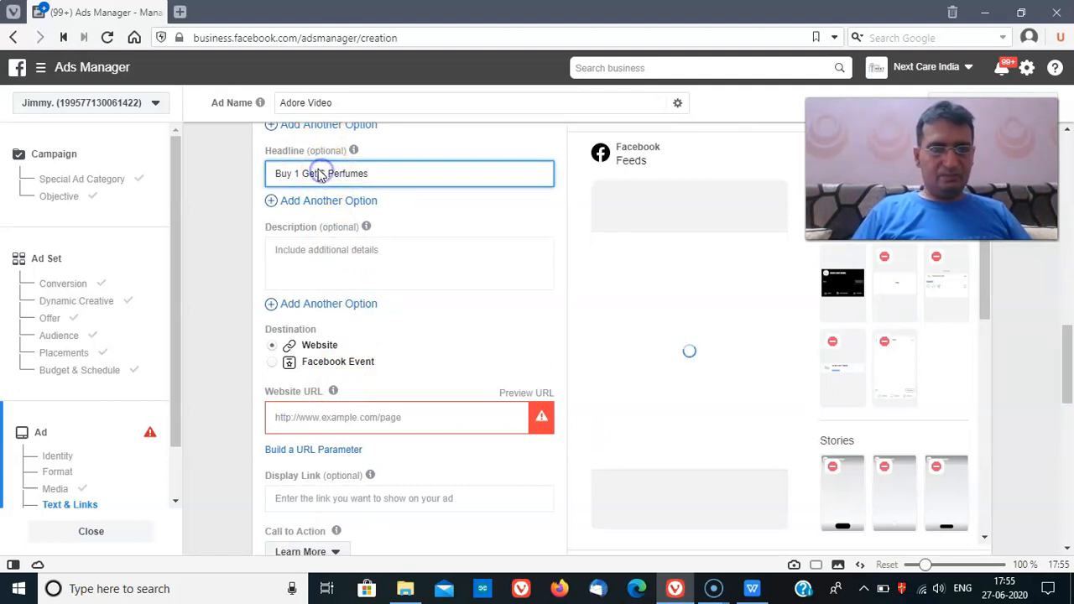
{"action": "left_click", "coordinate": [382, 179]}
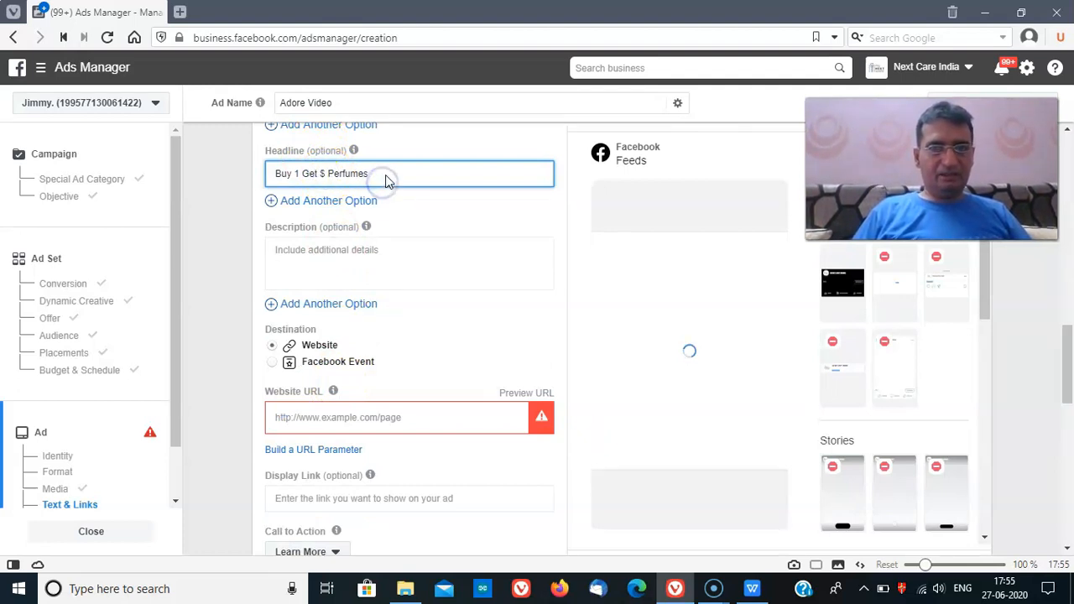
{"action": "left_click", "coordinate": [326, 172]}
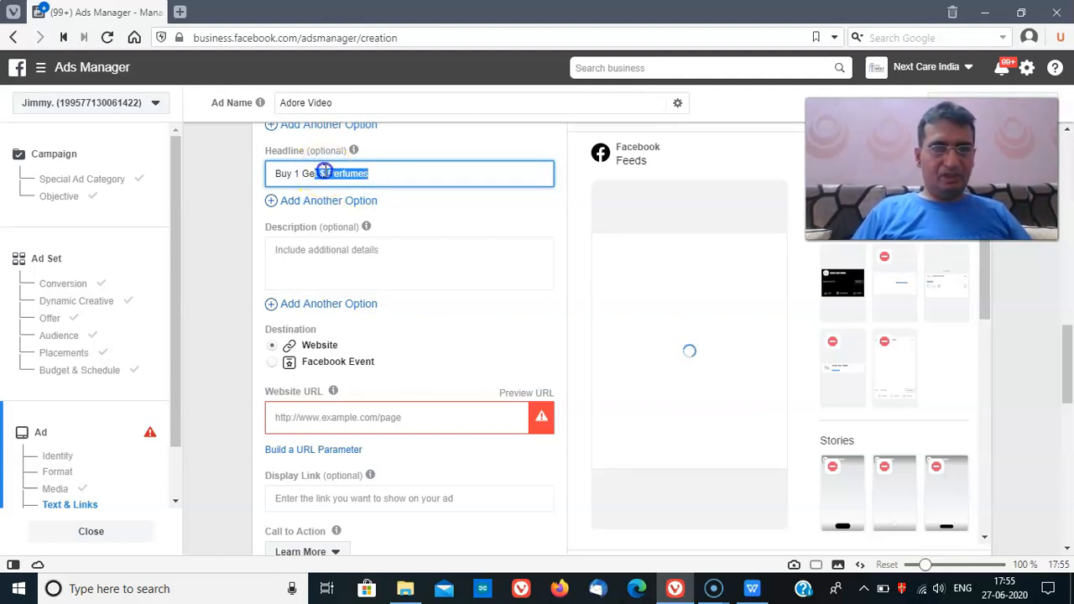
{"action": "left_click", "coordinate": [369, 172]}
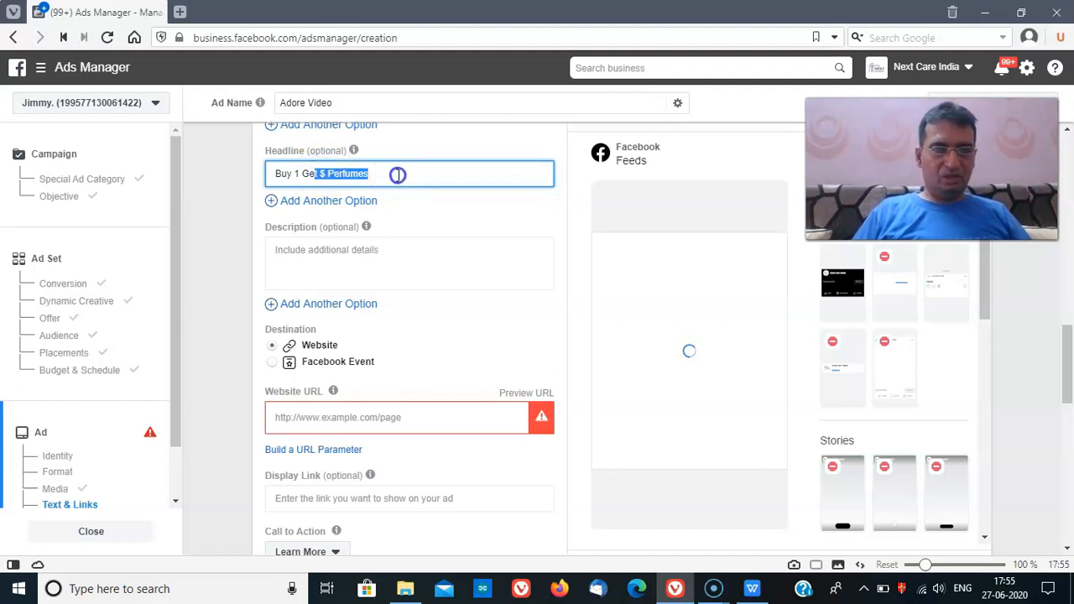
{"action": "left_click", "coordinate": [381, 174]}
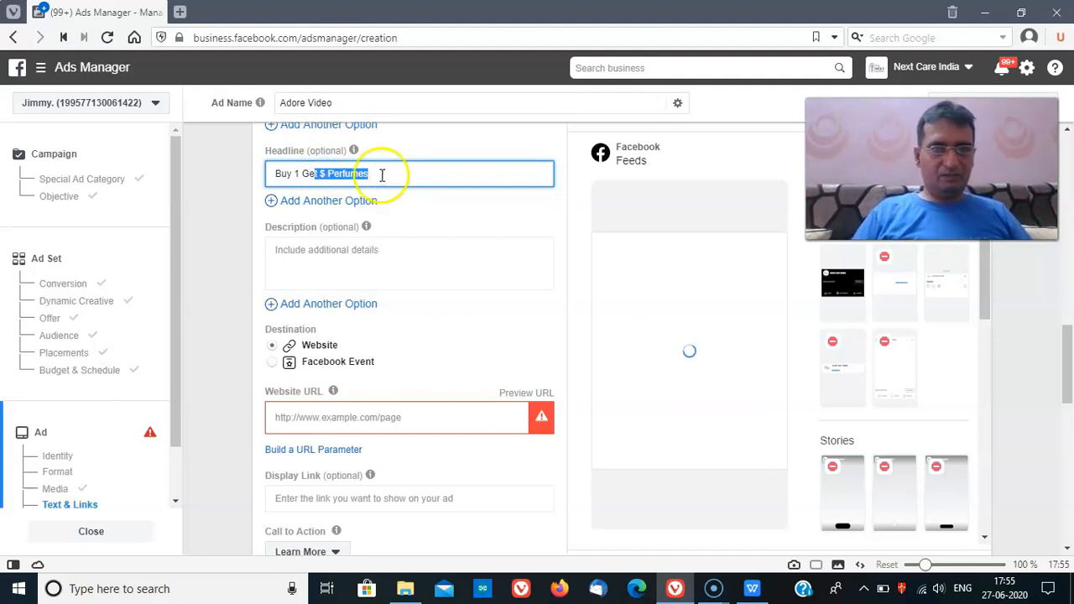
{"action": "type", "text": "t $"}
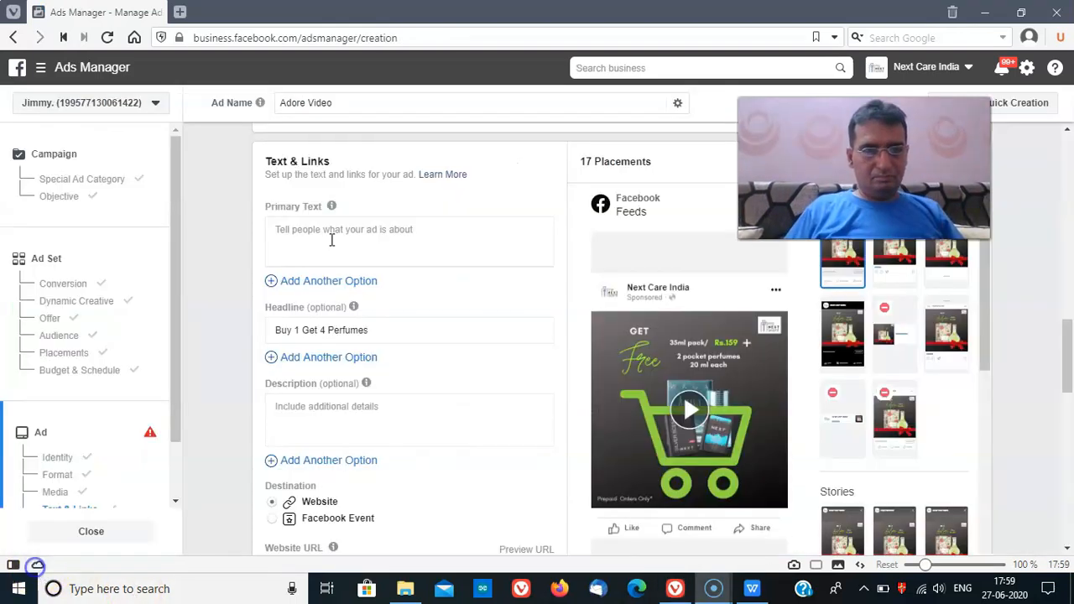
Write the ad's primary text as "Buy Adore perfume and Get 3 other Perfumes free"
{"action": "left_click", "coordinate": [331, 239]}
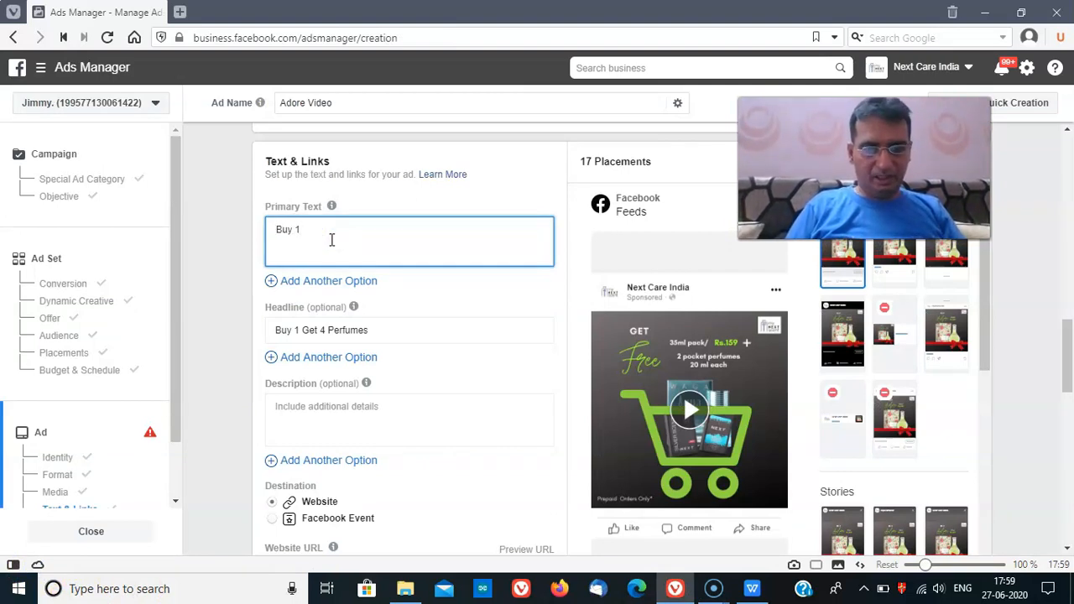
{"action": "type", "text": "Buy 1 Perfum"}
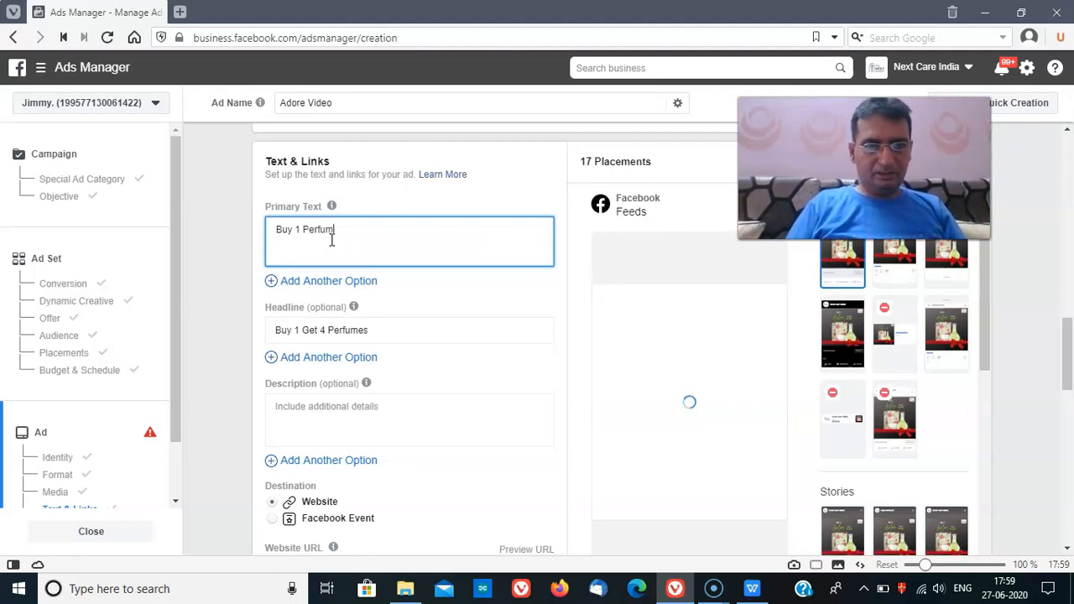
{"action": "key", "text": "BackSpace"}
{"action": "key", "text": "BackSpace"}
{"action": "key", "text": "BackSpace"}
{"action": "key", "text": "BackSpace"}
{"action": "key", "text": "BackSpace"}
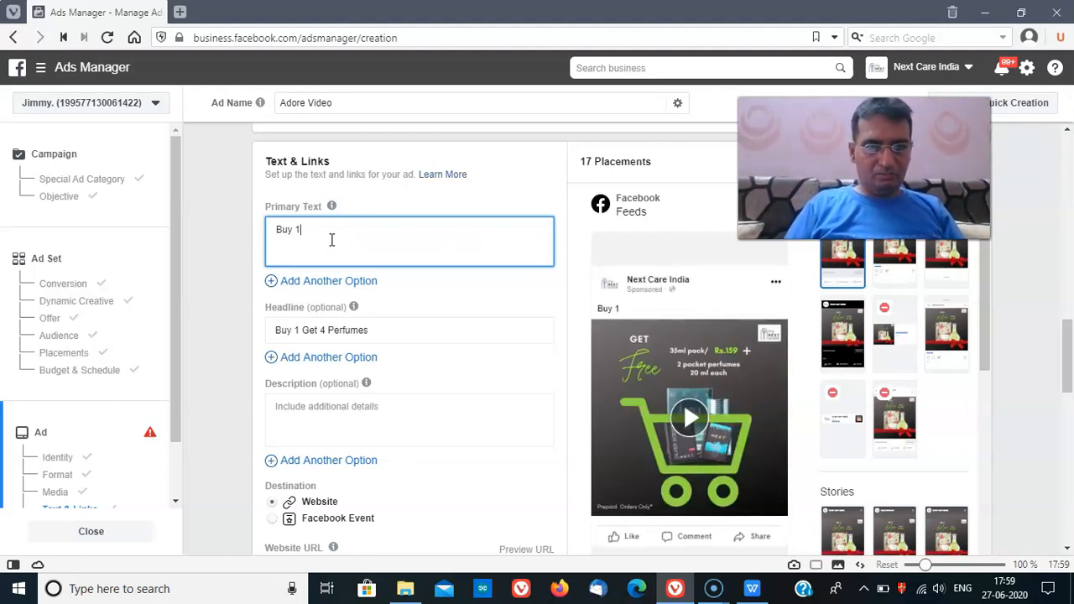
{"action": "key", "text": "BackSpace"}
{"action": "key", "text": "BackSpace"}
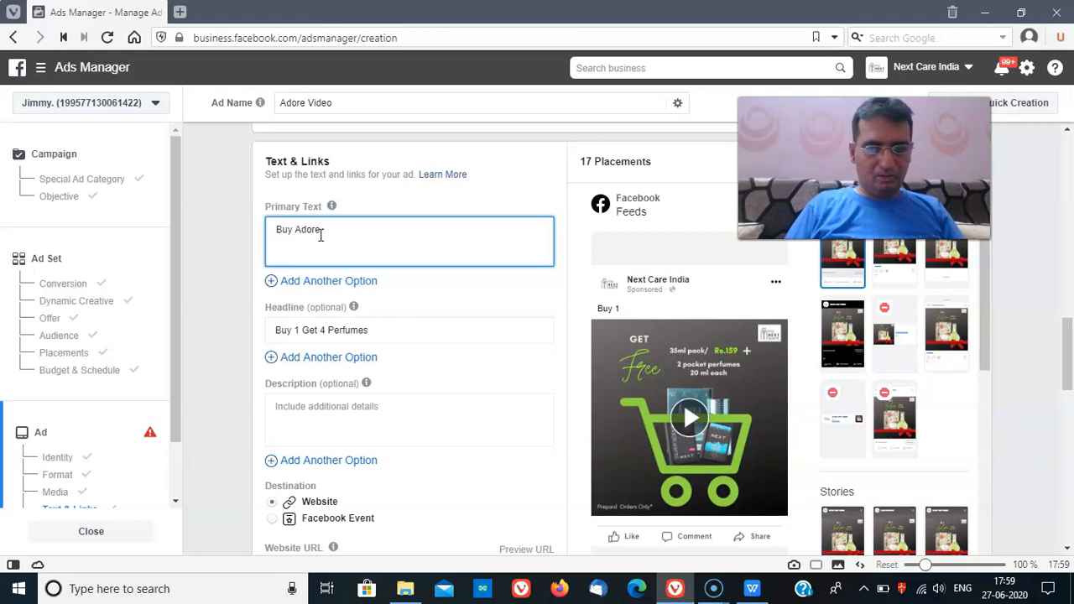
{"action": "type", "text": "Adore pe"}
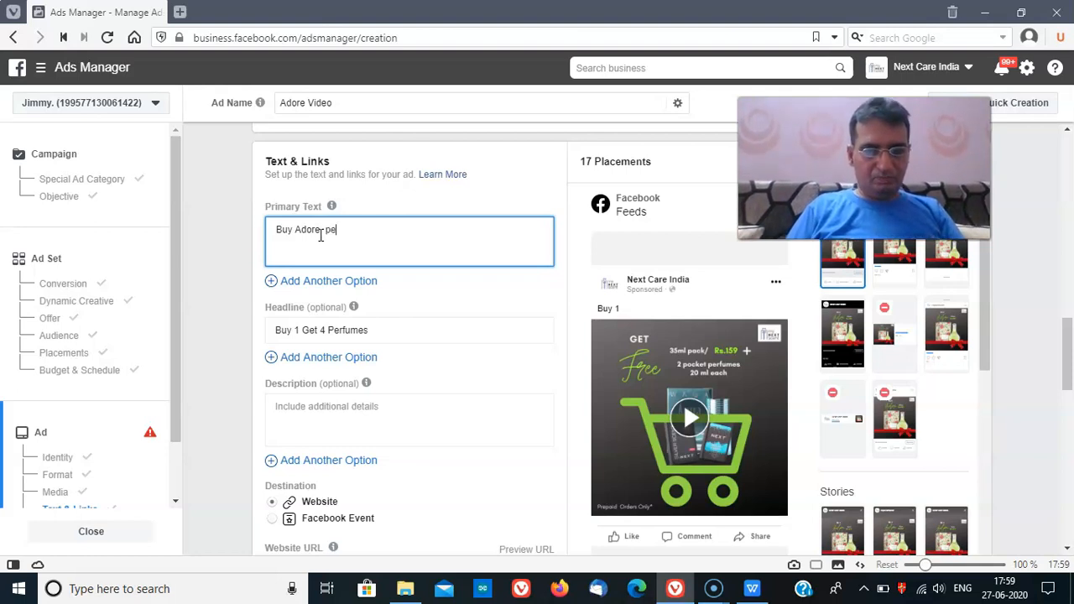
{"action": "type", "text": "rfume and "}
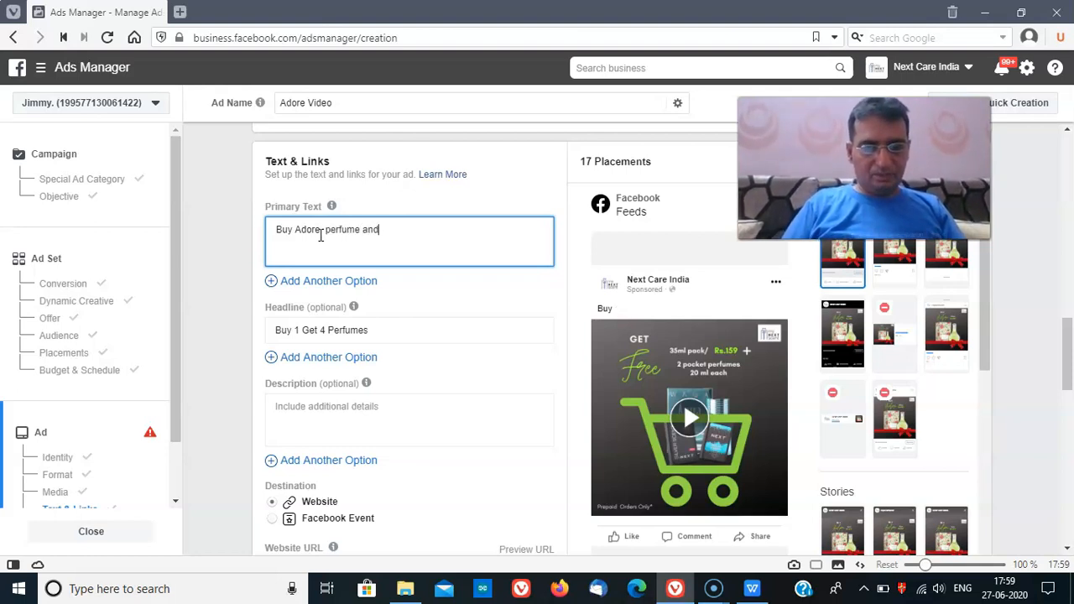
{"action": "type", "text": "Get 3 oth"}
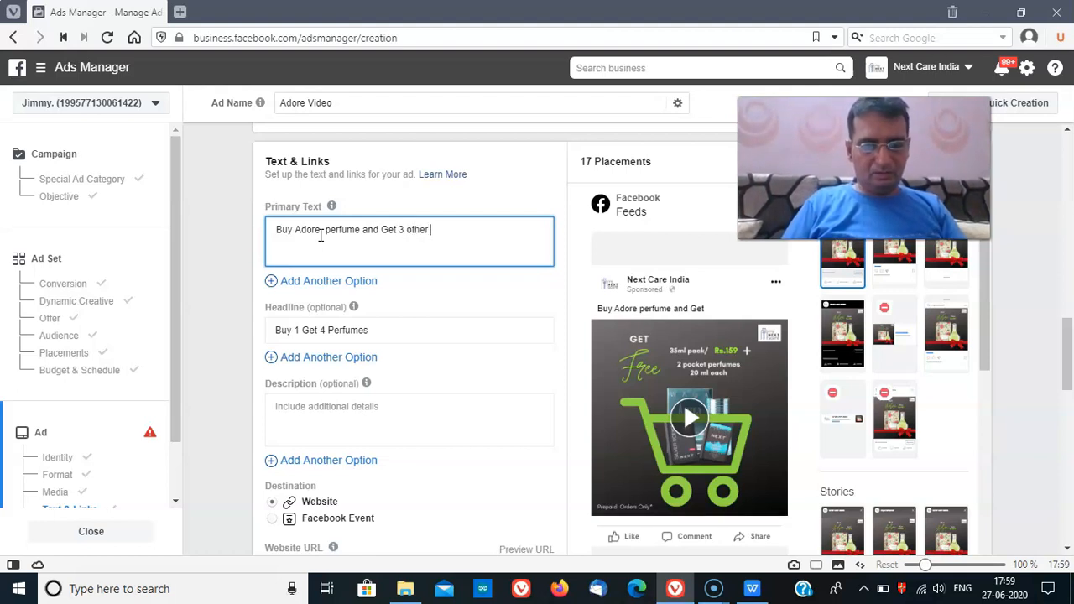
{"action": "type", "text": "erfumes"}
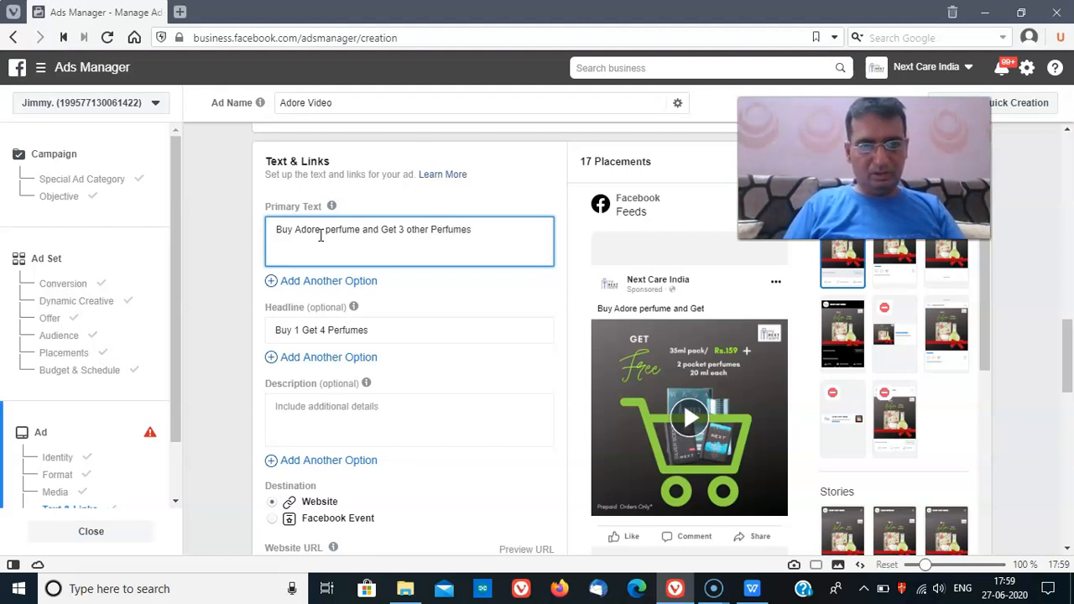
{"action": "type", "text": " free"}
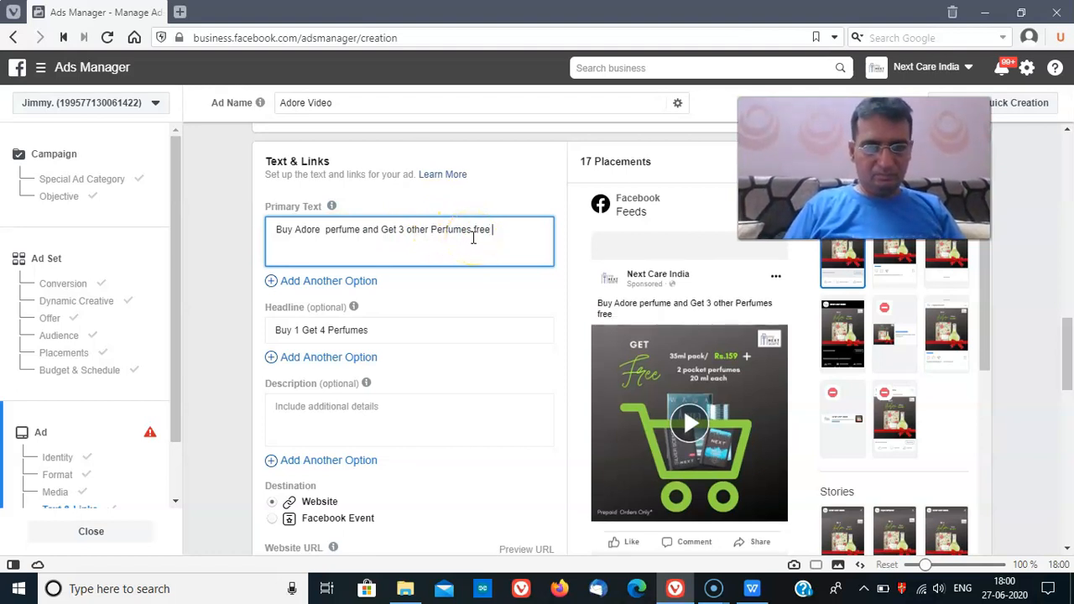
Insert the word "absolutely" before "free" in the primary text, separated by spaces
{"action": "type", "text": "  abs"}
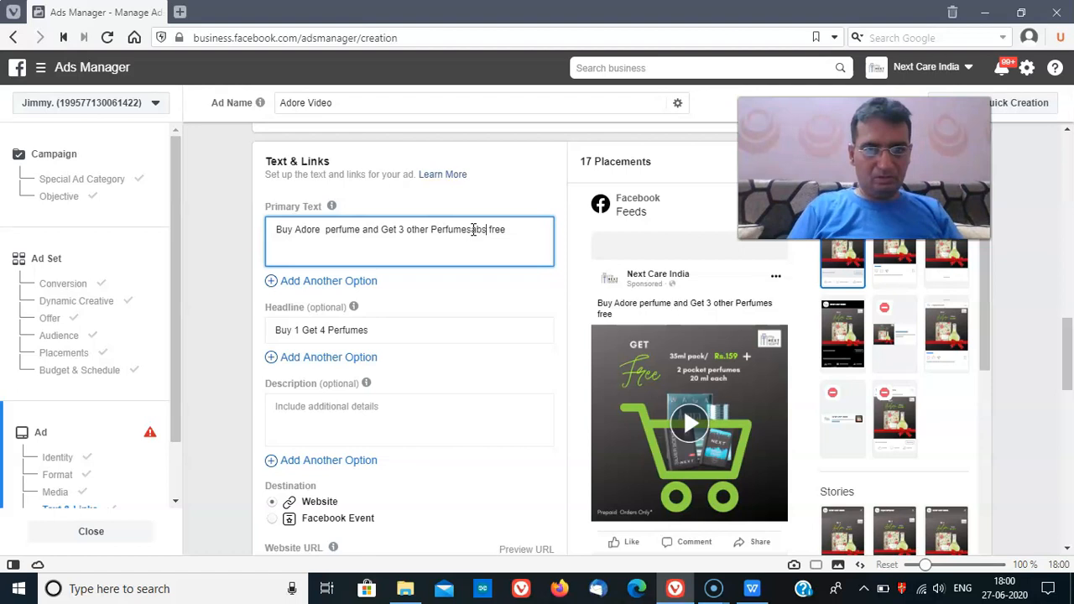
{"action": "type", "text": "olutely"}
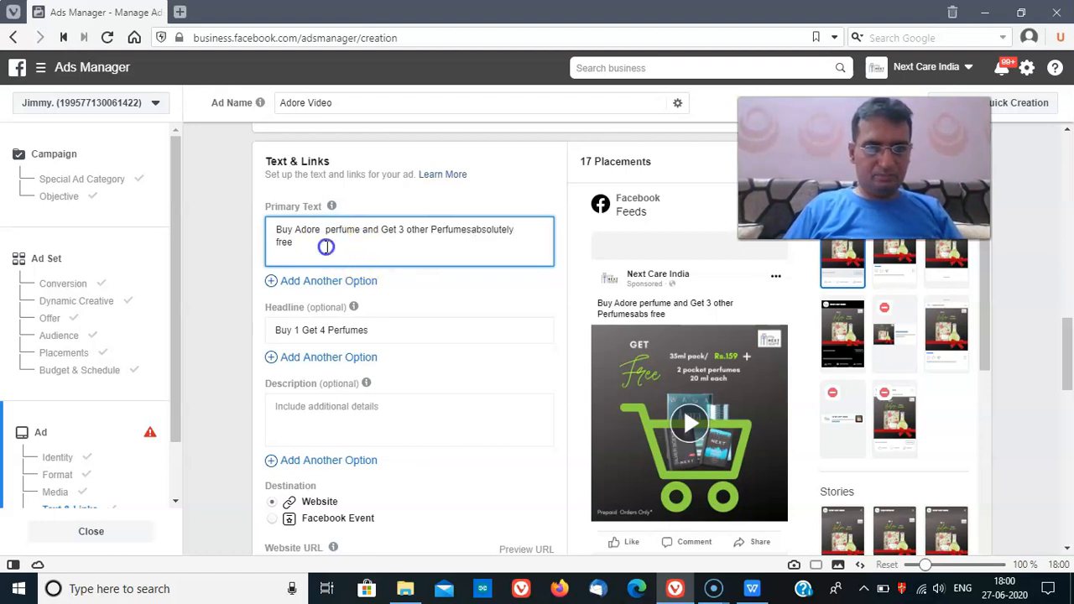
{"action": "left_click", "coordinate": [303, 243]}
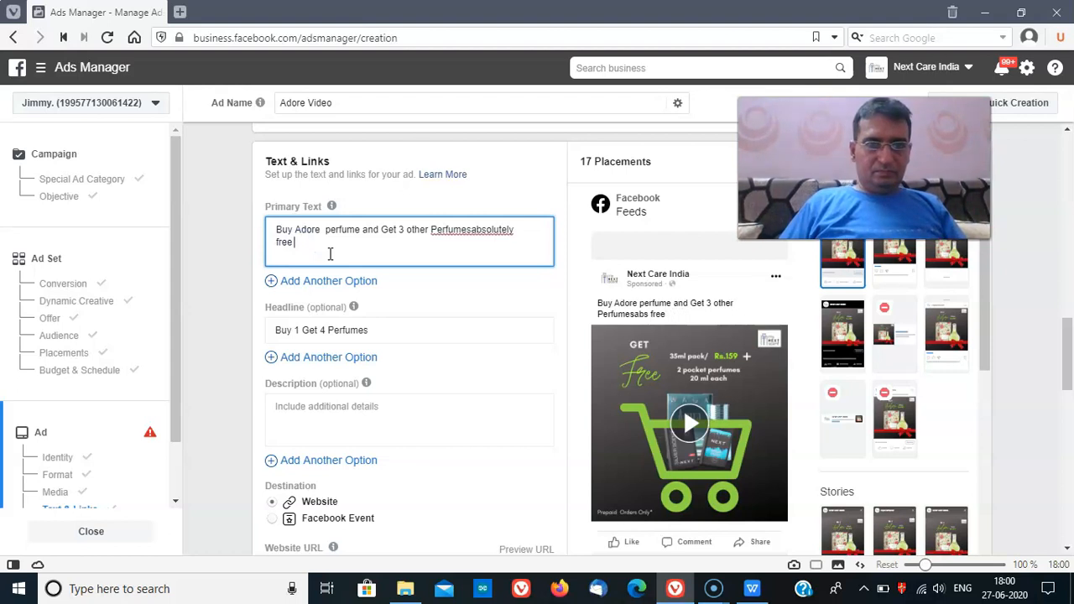
{"action": "left_click", "coordinate": [471, 230]}
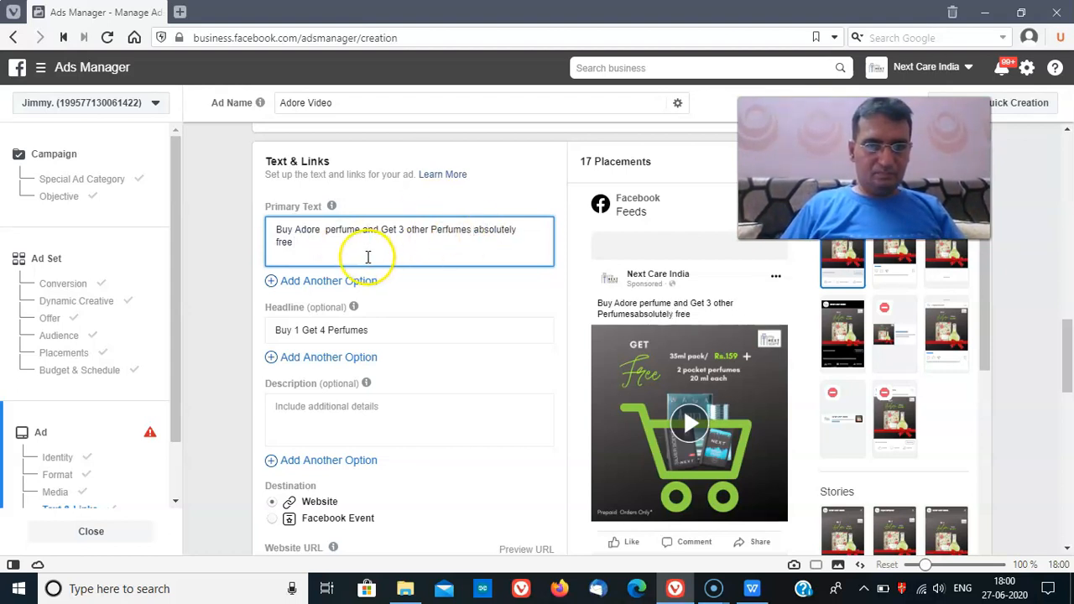
{"action": "left_click", "coordinate": [326, 237]}
{"action": "left_click", "coordinate": [307, 242]}
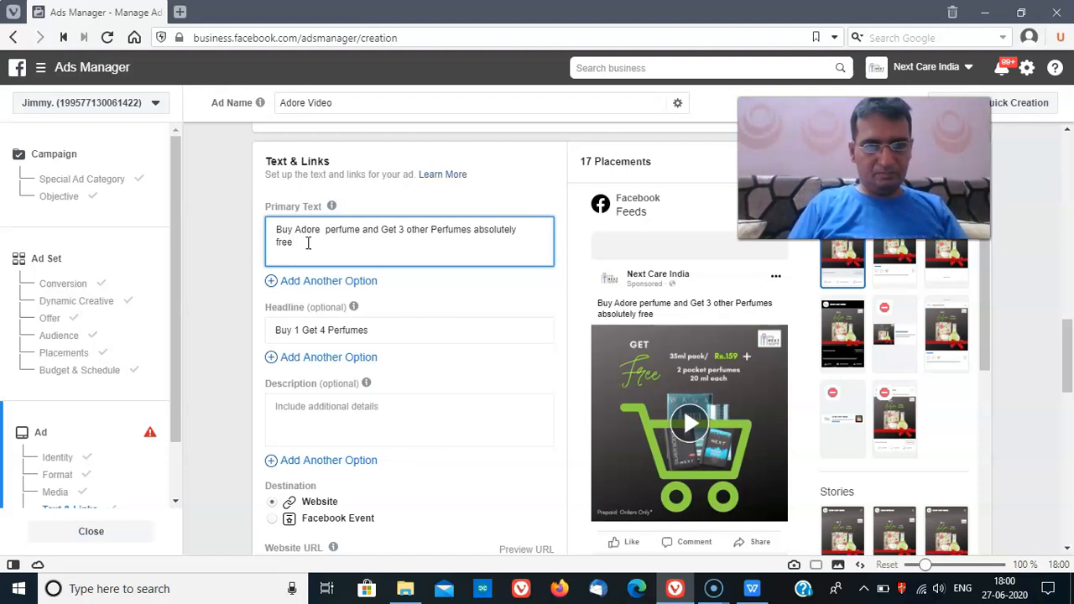
Extend the primary text after "free" with ". Limited Time offer. #freeshipping #nextadore"
{"action": "left_click", "coordinate": [347, 249]}
{"action": "type", "text": ". Li"}
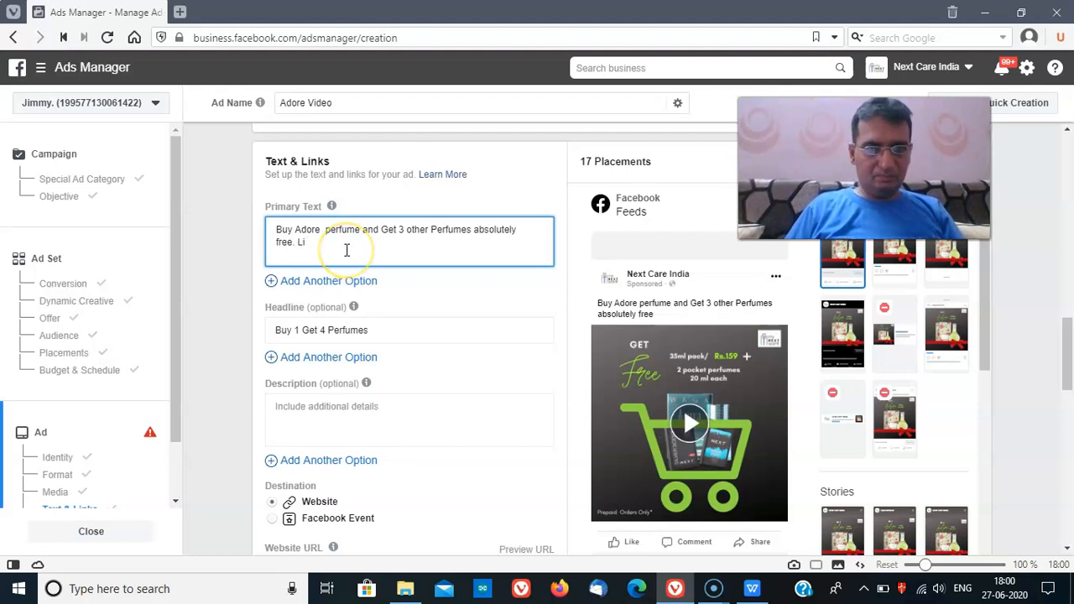
{"action": "type", "text": "mited Time offer"}
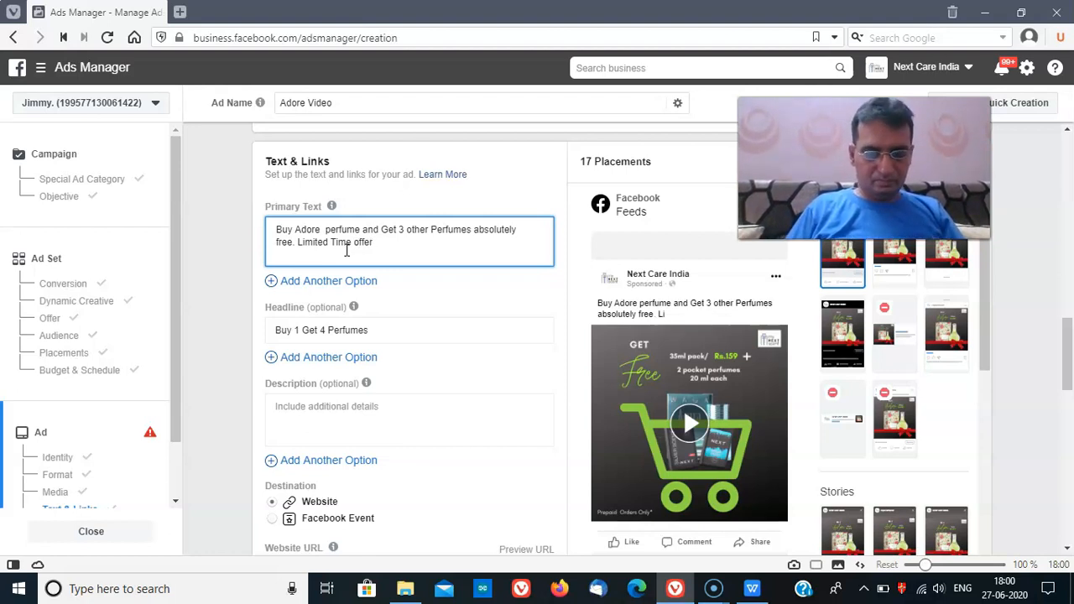
{"action": "type", "text": ". #fr"}
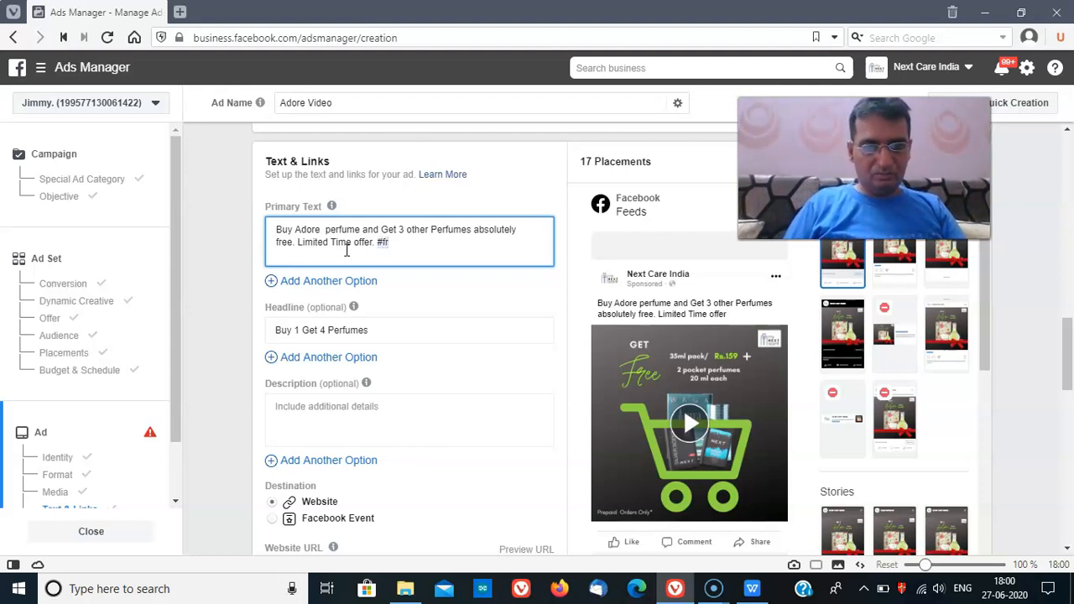
{"action": "type", "text": "eeship"}
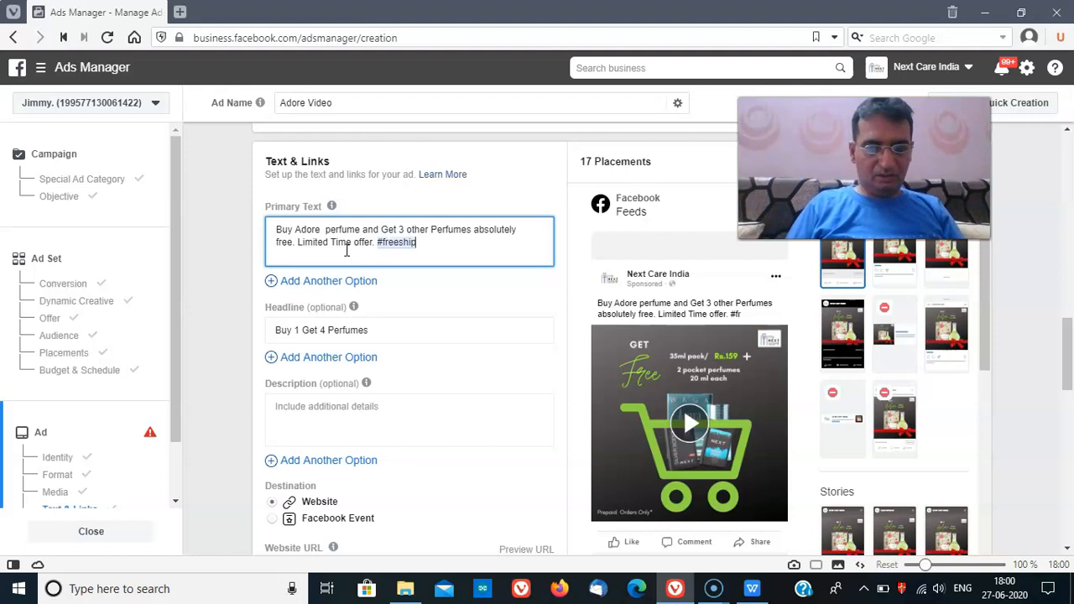
{"action": "type", "text": "ping "}
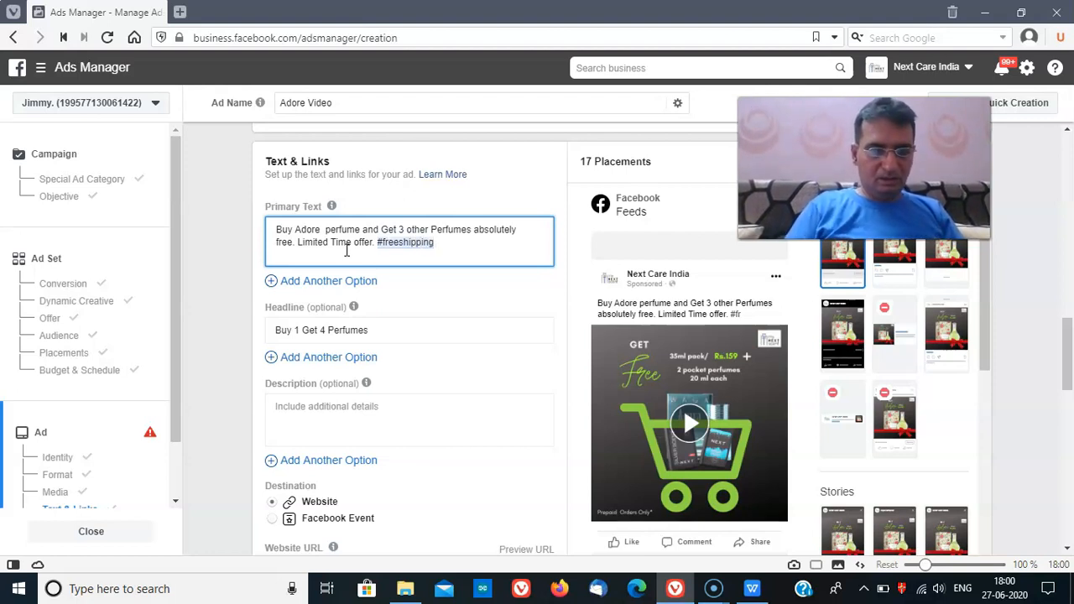
{"action": "type", "text": "#"}
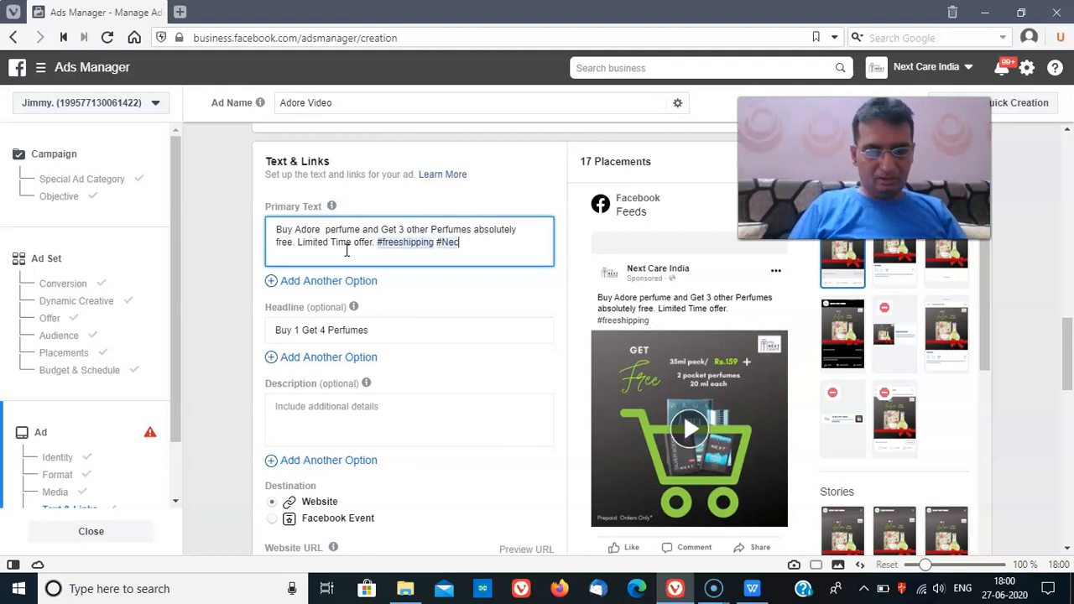
{"action": "type", "text": "next"}
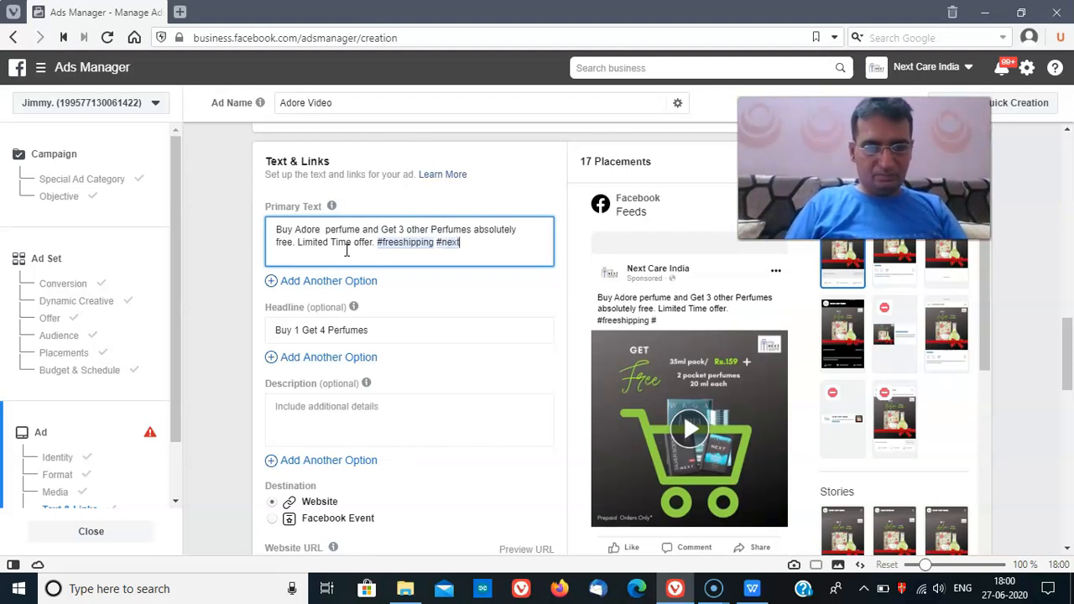
{"action": "type", "text": "adore"}
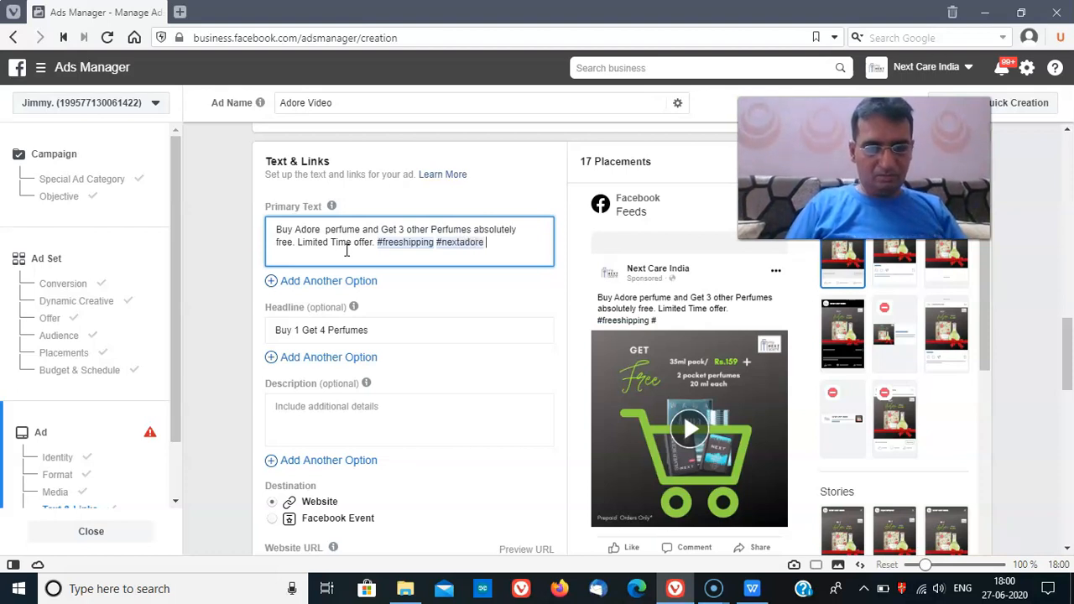
{"action": "type", "text": " #next"}
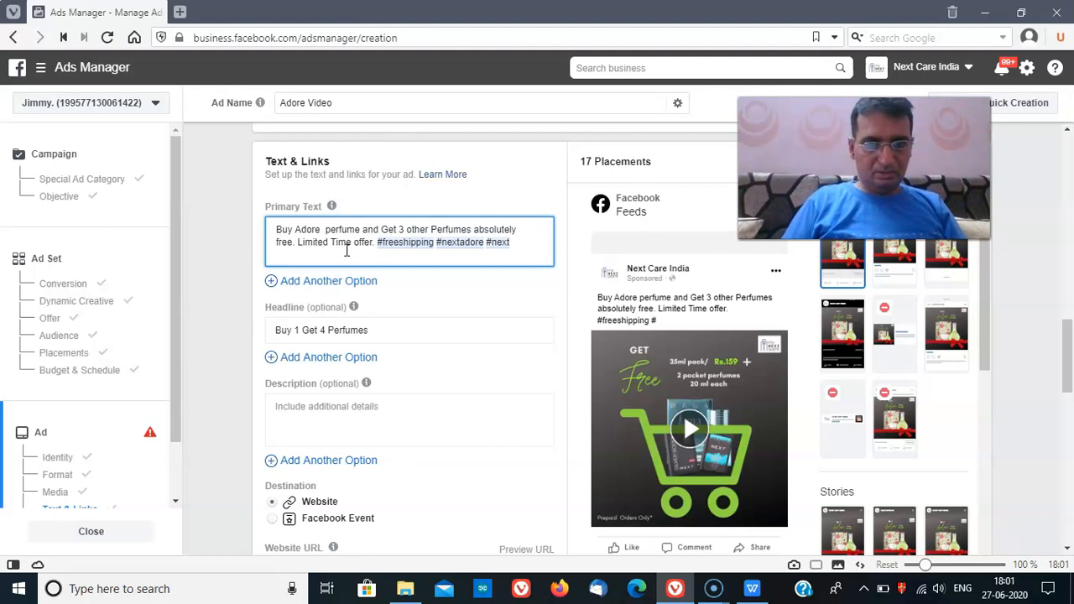
{"action": "key", "text": "BackSpace"}
{"action": "key", "text": "BackSpace"}
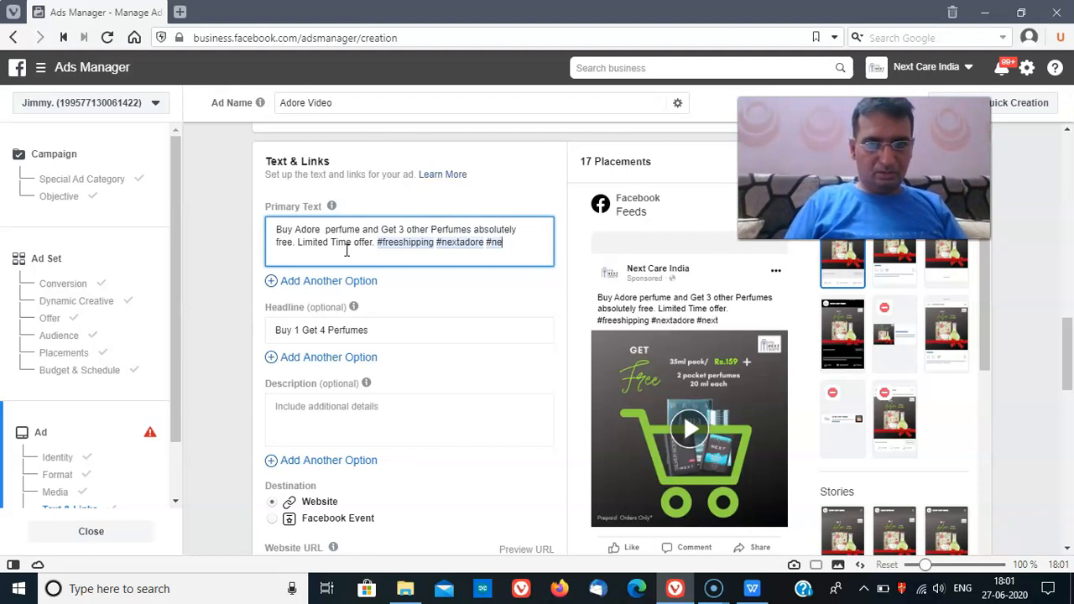
{"action": "key", "text": "BackSpace"}
{"action": "key", "text": "BackSpace"}
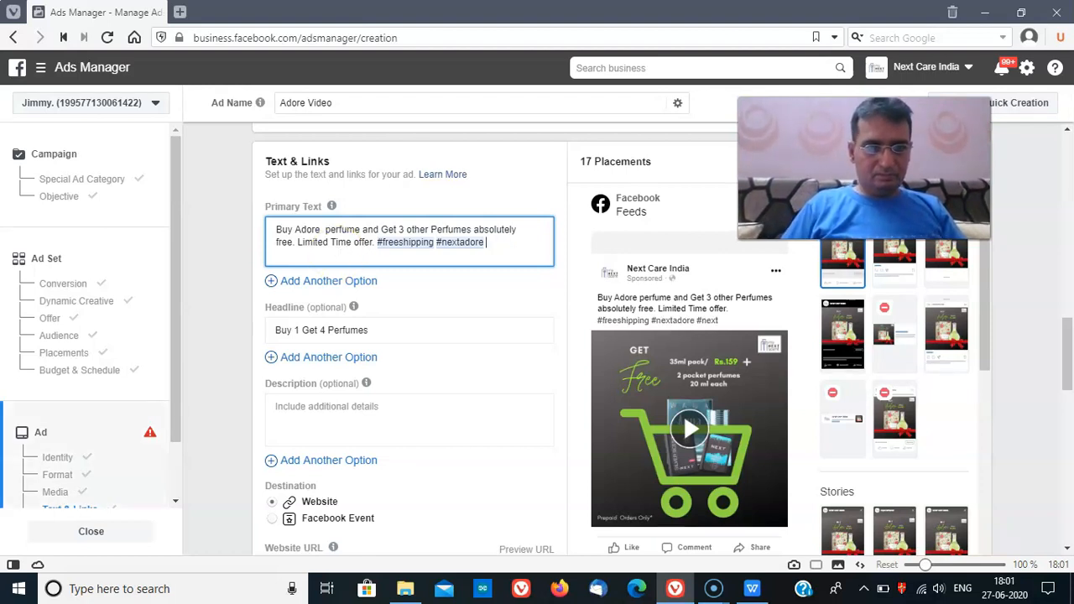
Add the hashtag "#pefume" at the end of the primary text
{"action": "left_click", "coordinate": [494, 240]}
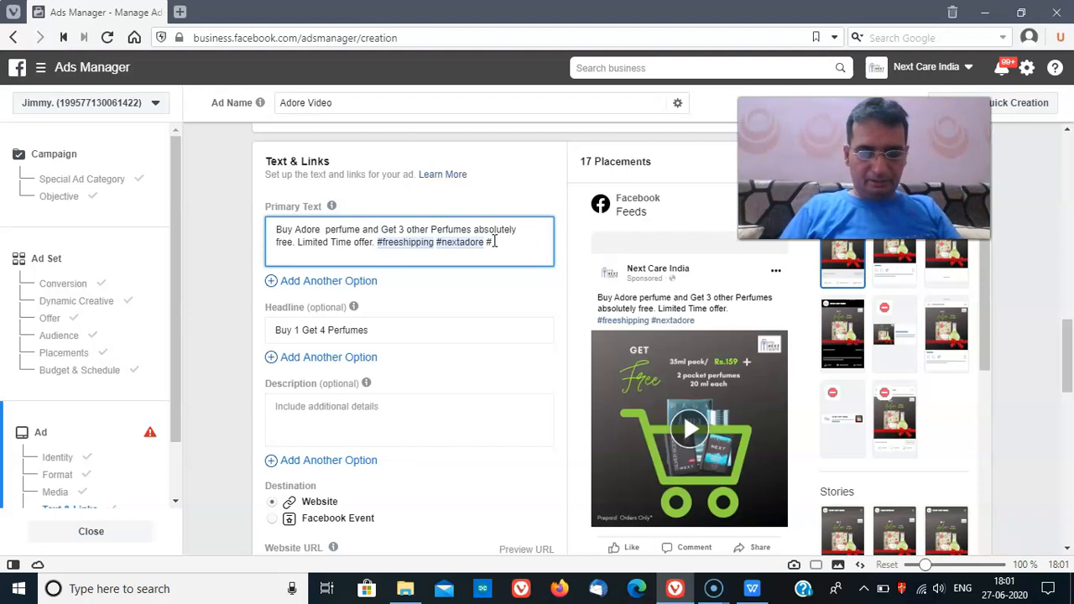
{"action": "type", "text": "#perfume"}
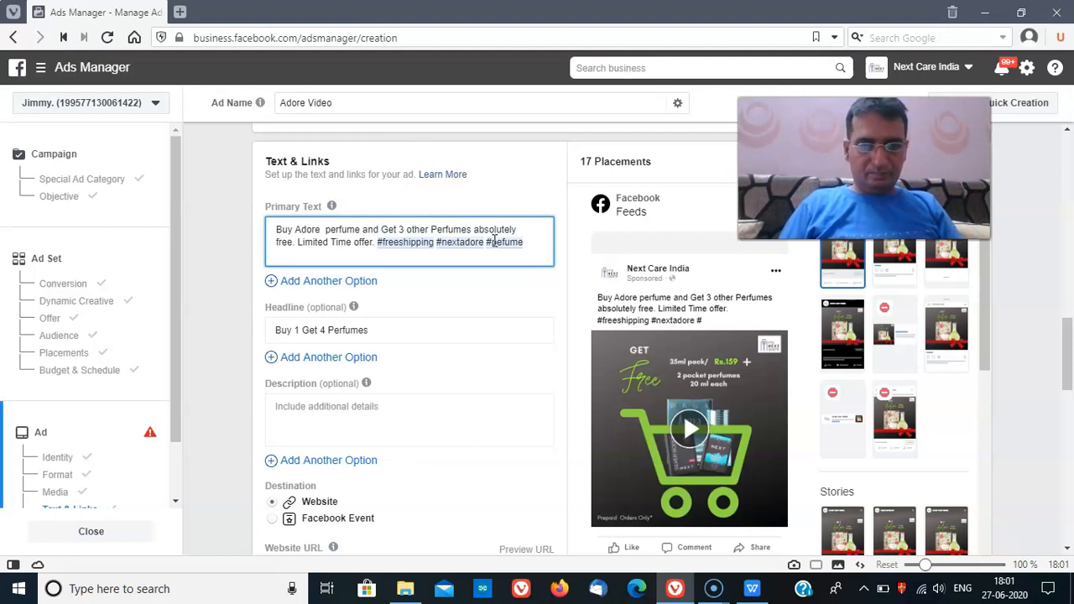
Complete the last hashtag of the primary text as "#pefumeforwomen" and add "#perfumeforgirls" after it
{"action": "type", "text": "for wom"}
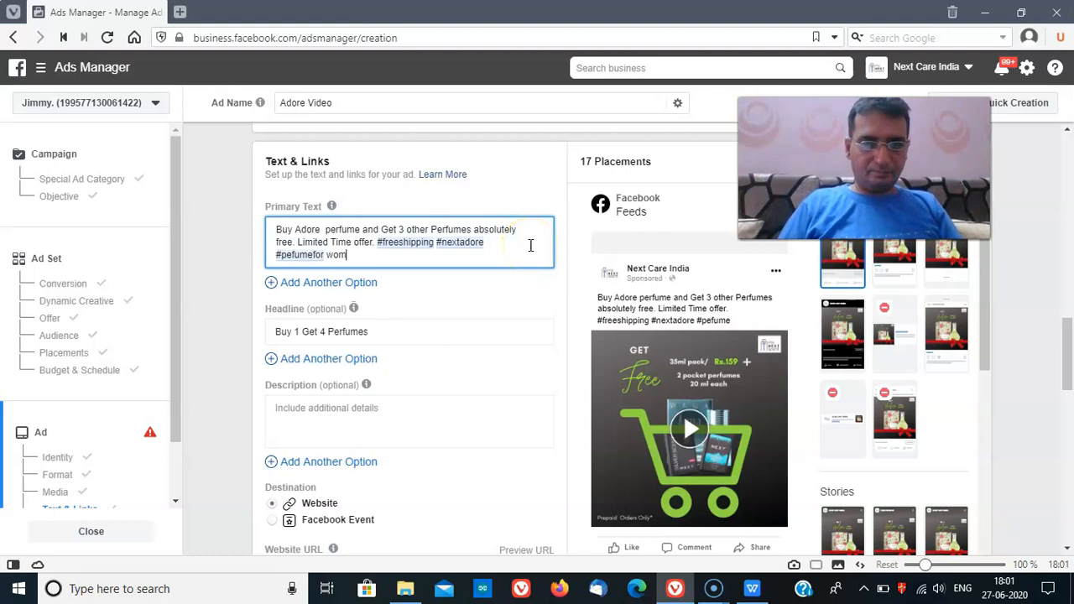
{"action": "key", "text": "BackSpace"}
{"action": "key", "text": "BackSpace"}
{"action": "key", "text": "BackSpace"}
{"action": "key", "text": "BackSpace"}
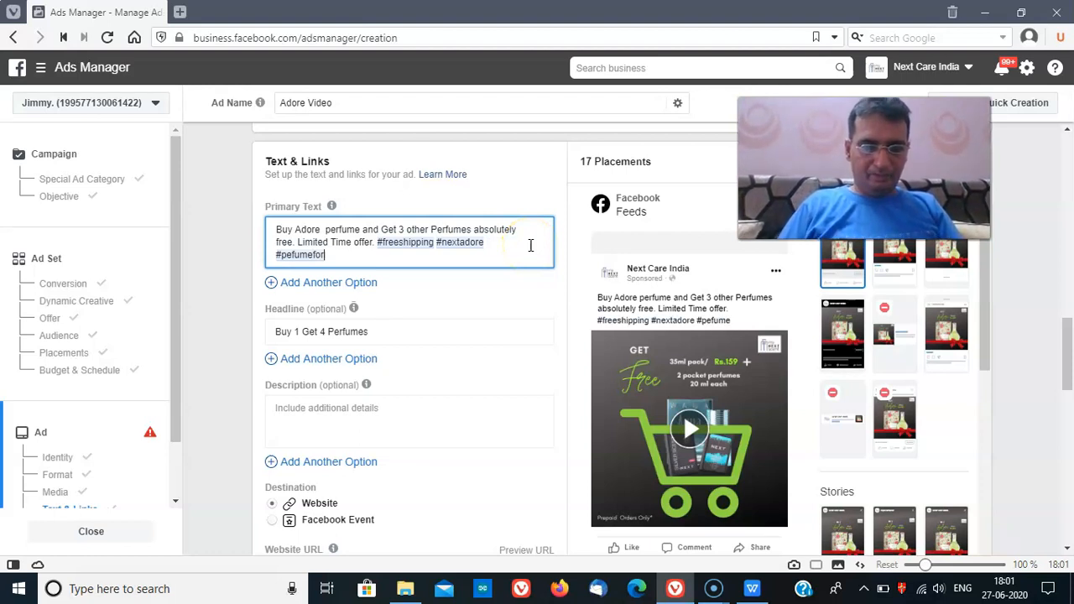
{"action": "type", "text": "women "}
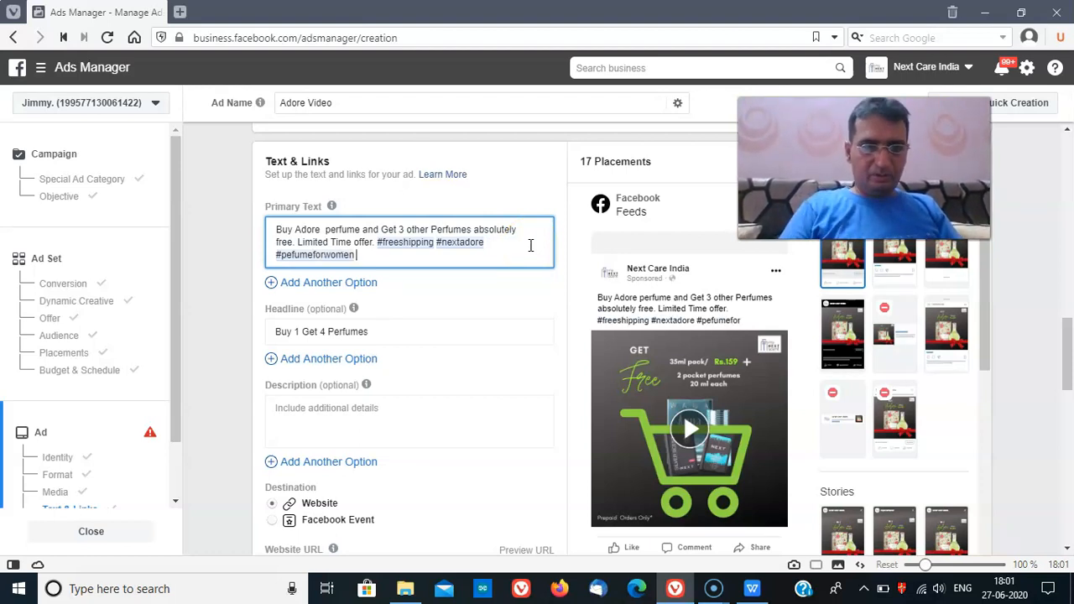
{"action": "type", "text": "#perfumeforgirls"}
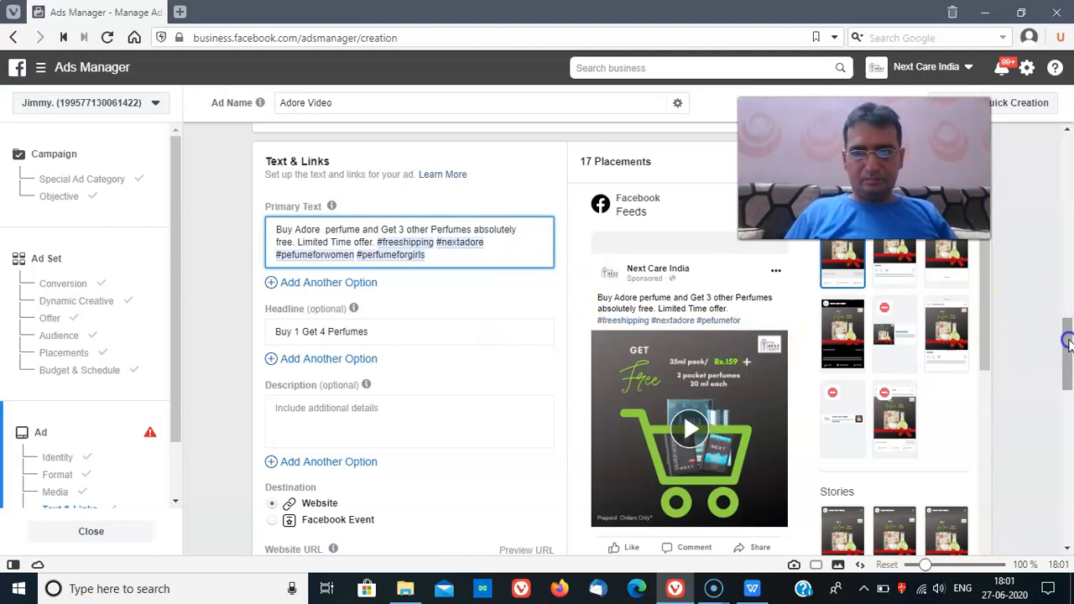
Leave the ad description empty and open the mynextscent.com store in a new browser tab
{"action": "left_click_drag", "start_coordinate": [1067, 342], "coordinate": [1069, 372]}
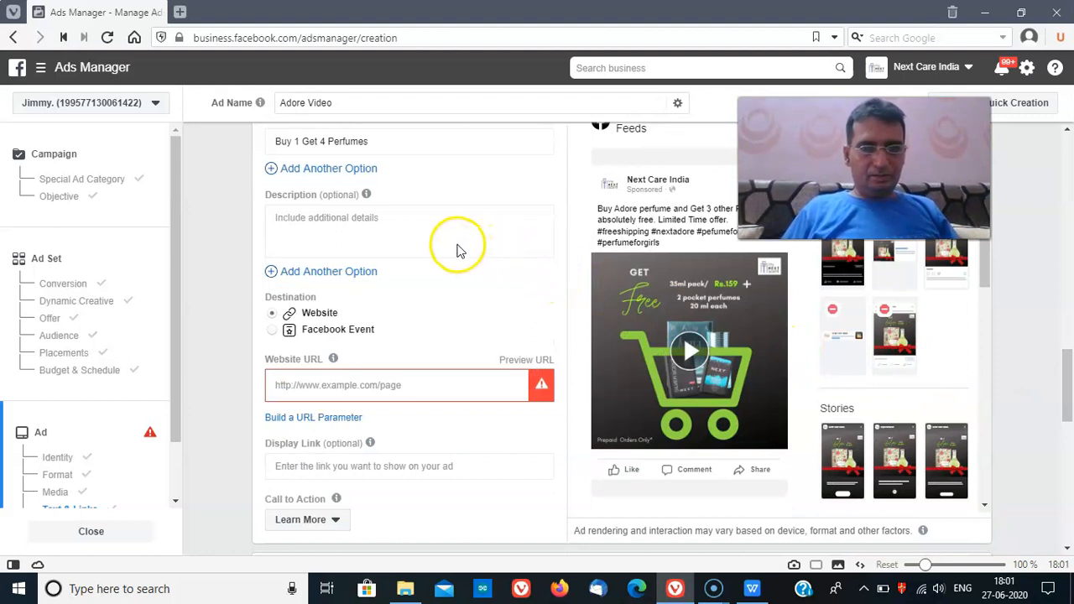
{"action": "left_click", "coordinate": [382, 218]}
{"action": "mouse_move", "coordinate": [365, 193]}
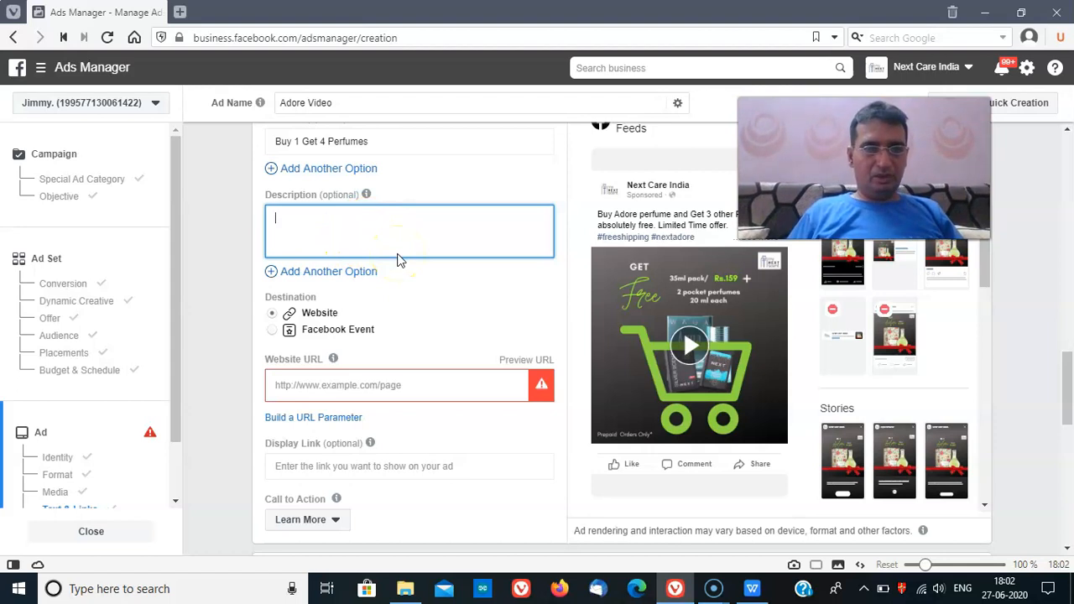
{"action": "left_click", "coordinate": [361, 385]}
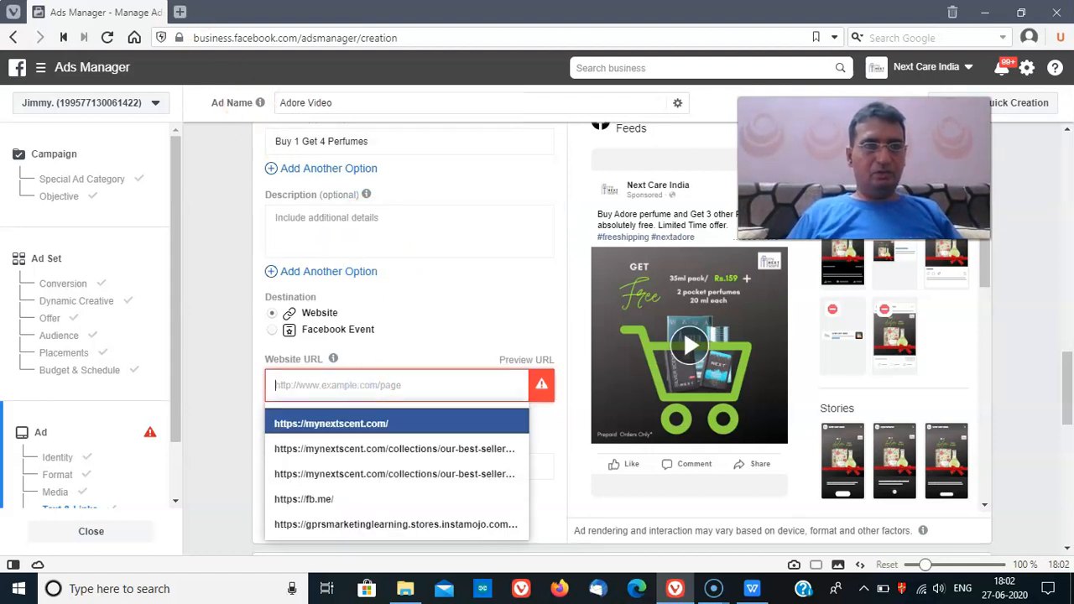
{"action": "left_click", "coordinate": [181, 13]}
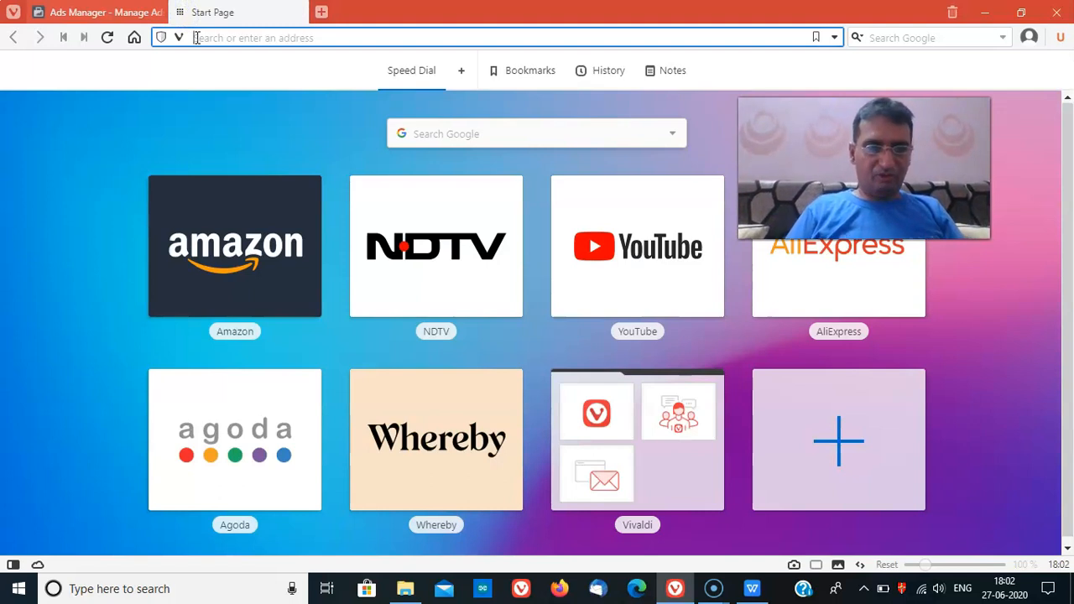
{"action": "type", "text": "mynext"}
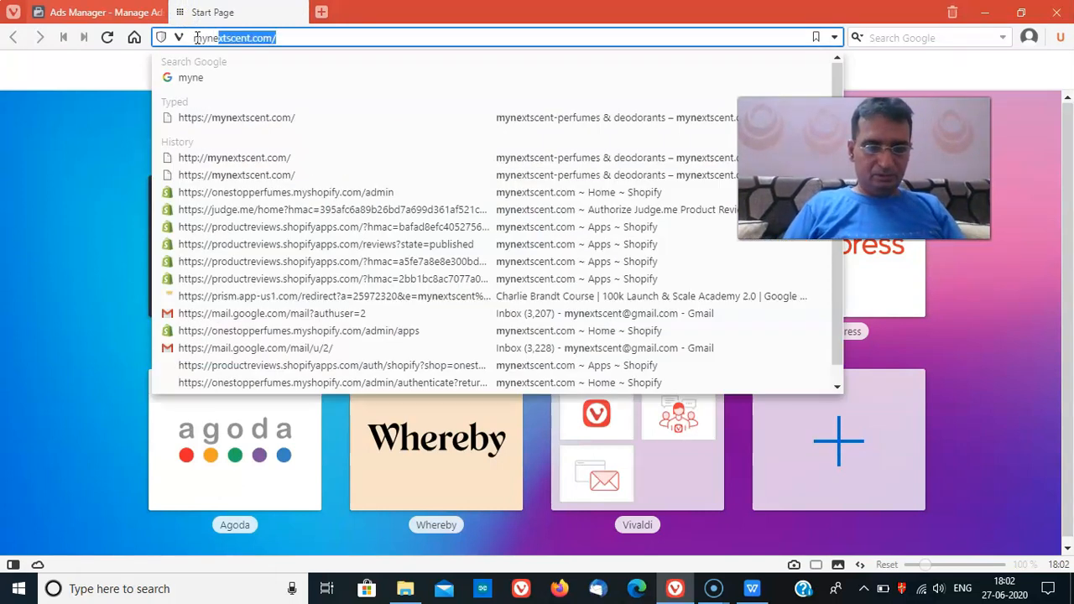
{"action": "type", "text": "scent"}
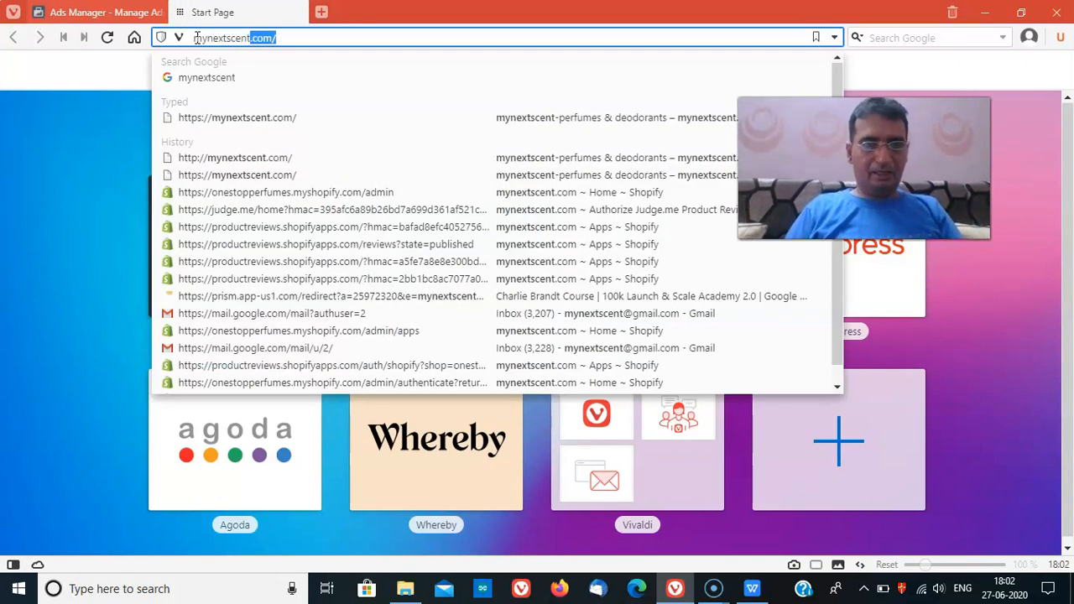
{"action": "left_click", "coordinate": [235, 123]}
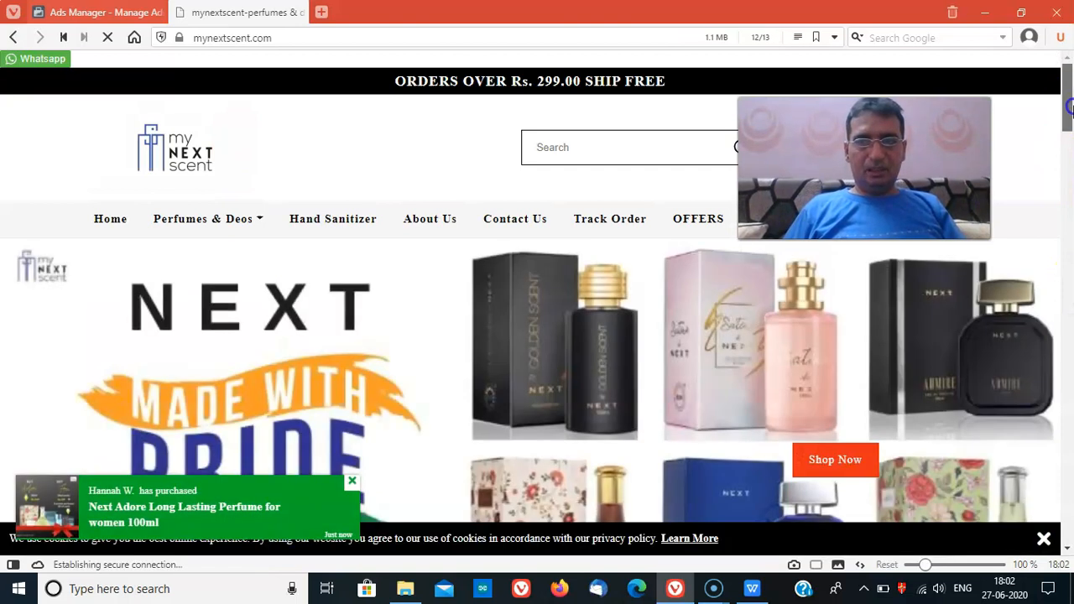
Open the Next Adore Long Lasting Perfume for women 100ml product page and copy its web address
{"action": "left_click_drag", "start_coordinate": [1070, 110], "coordinate": [1071, 242]}
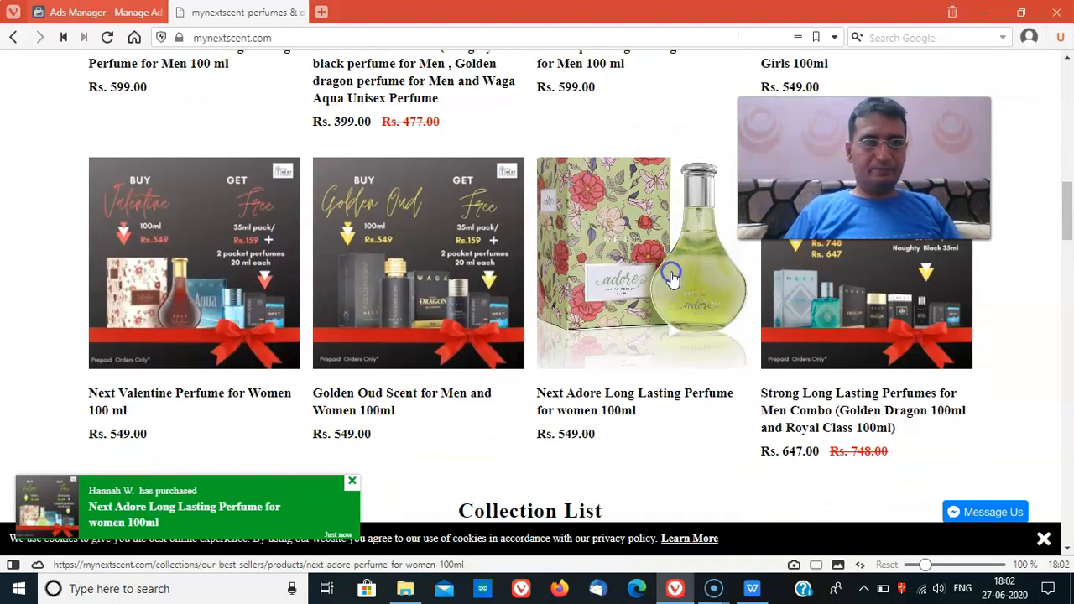
{"action": "left_click", "coordinate": [671, 276]}
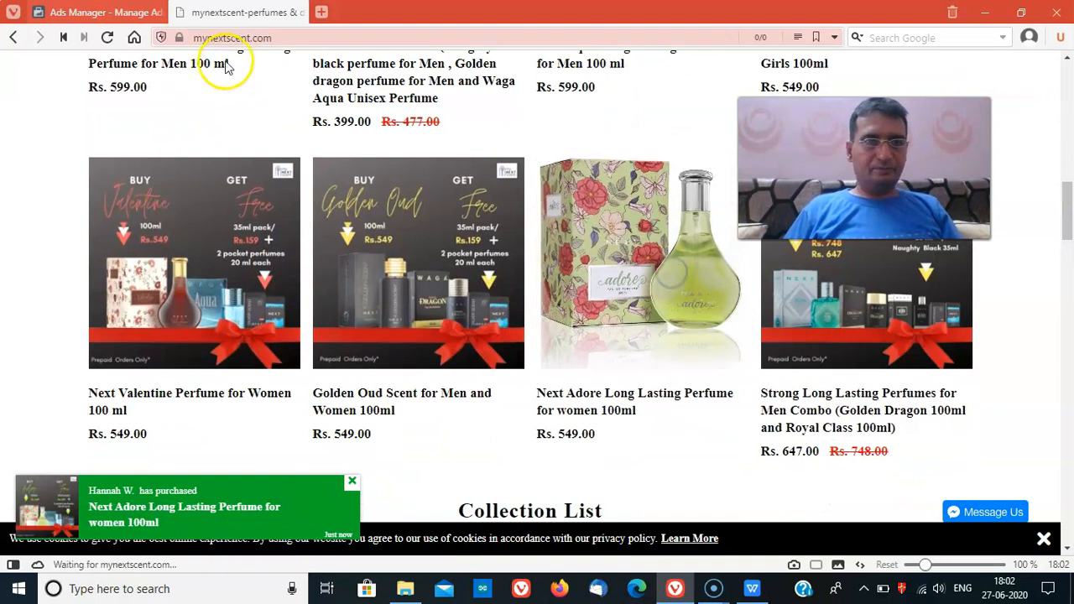
{"action": "left_click", "coordinate": [273, 39]}
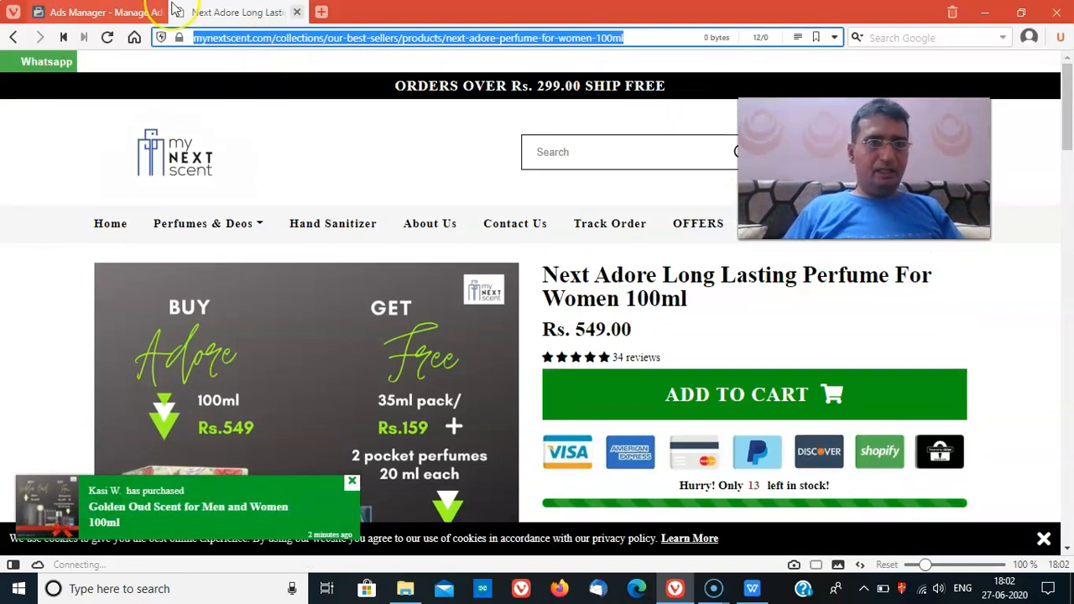
Return to the ad setup and paste the Next Adore product page address as the website URL
{"action": "left_click", "coordinate": [126, 12]}
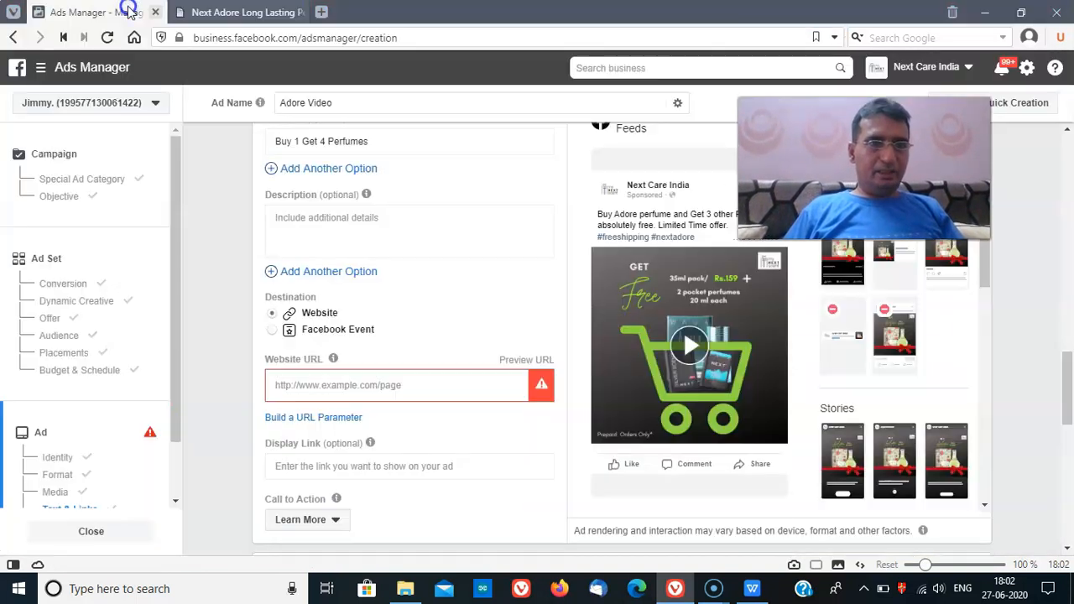
{"action": "left_click", "coordinate": [353, 384]}
{"action": "key", "text": "ctrl+v"}
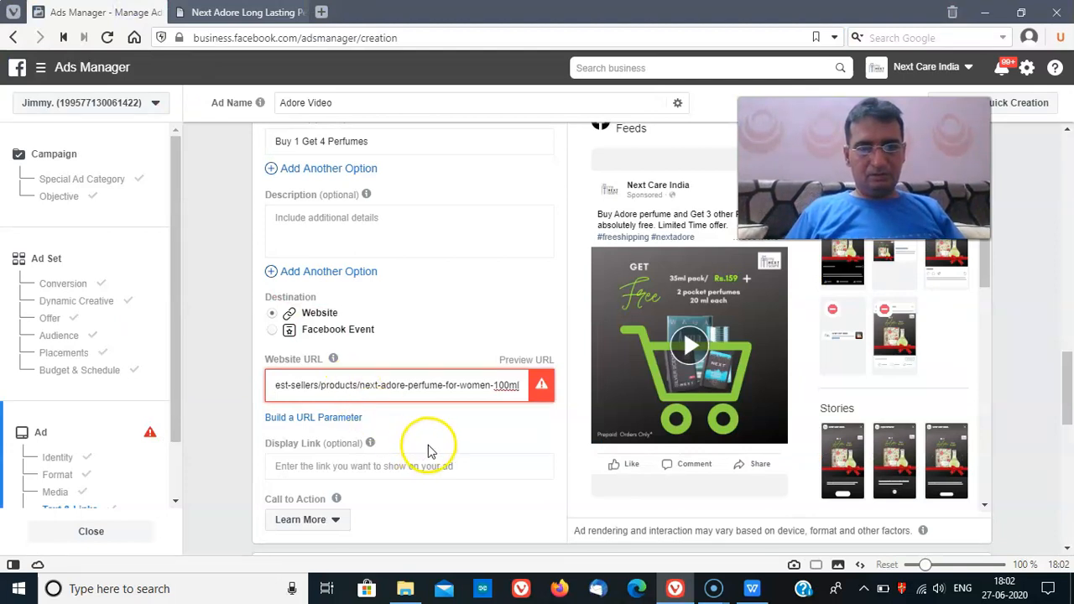
{"action": "left_click_drag", "start_coordinate": [985, 276], "coordinate": [987, 306]}
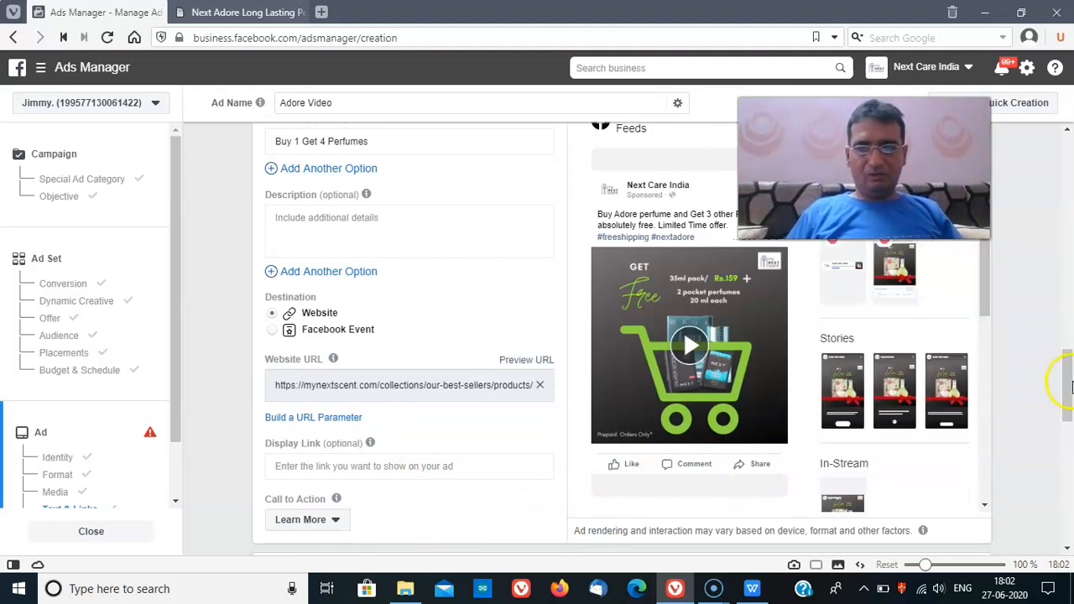
Set the ad's call to action to Shop Now
{"action": "left_click_drag", "start_coordinate": [1070, 381], "coordinate": [1071, 383]}
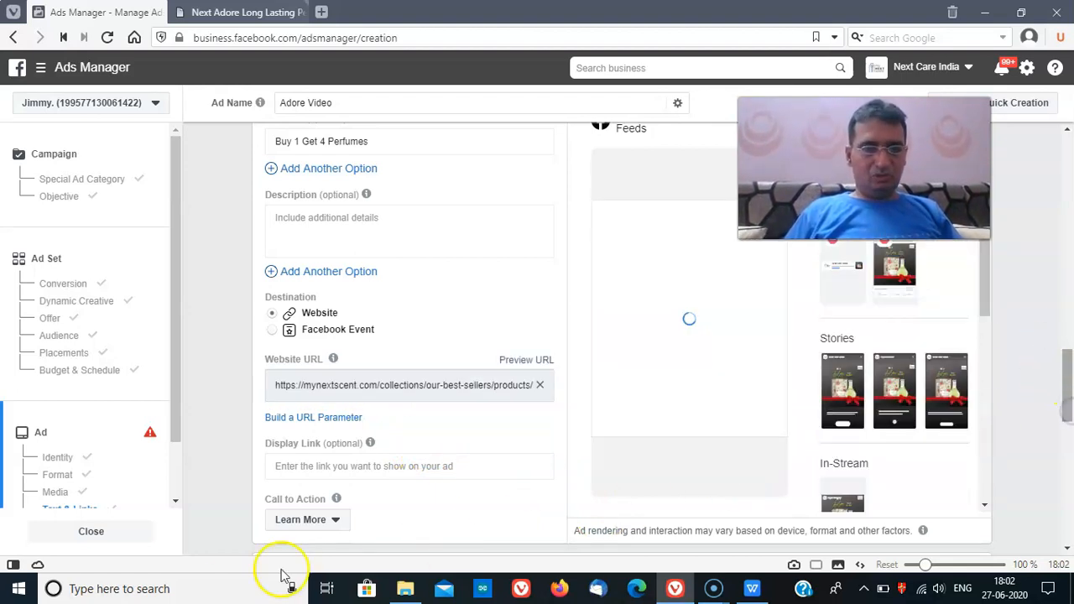
{"action": "scroll", "coordinate": [310, 522], "scroll_direction": "down", "scroll_amount": 2}
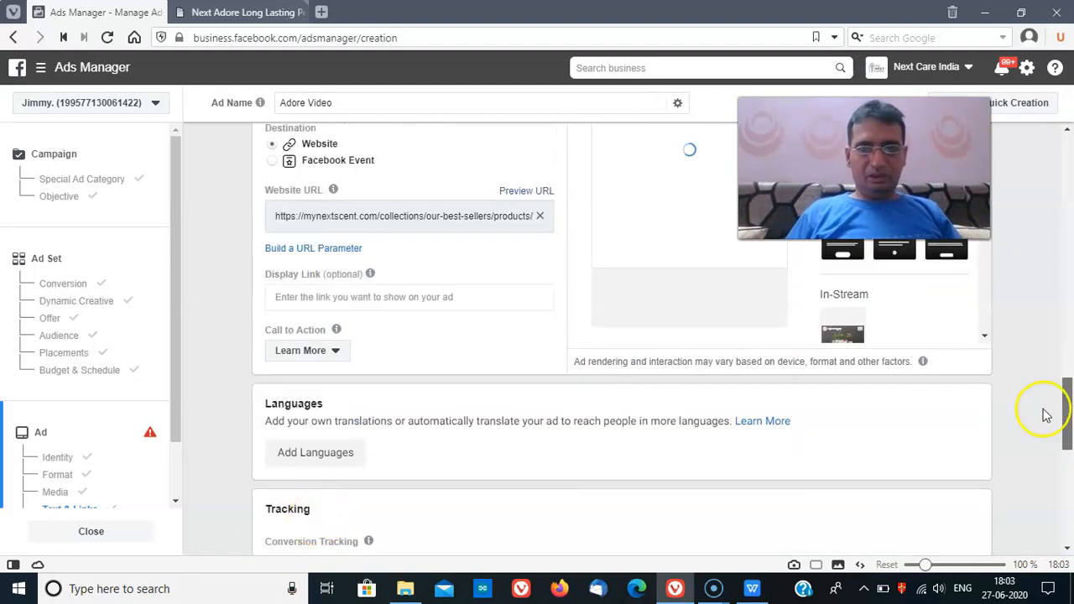
{"action": "left_click", "coordinate": [310, 346]}
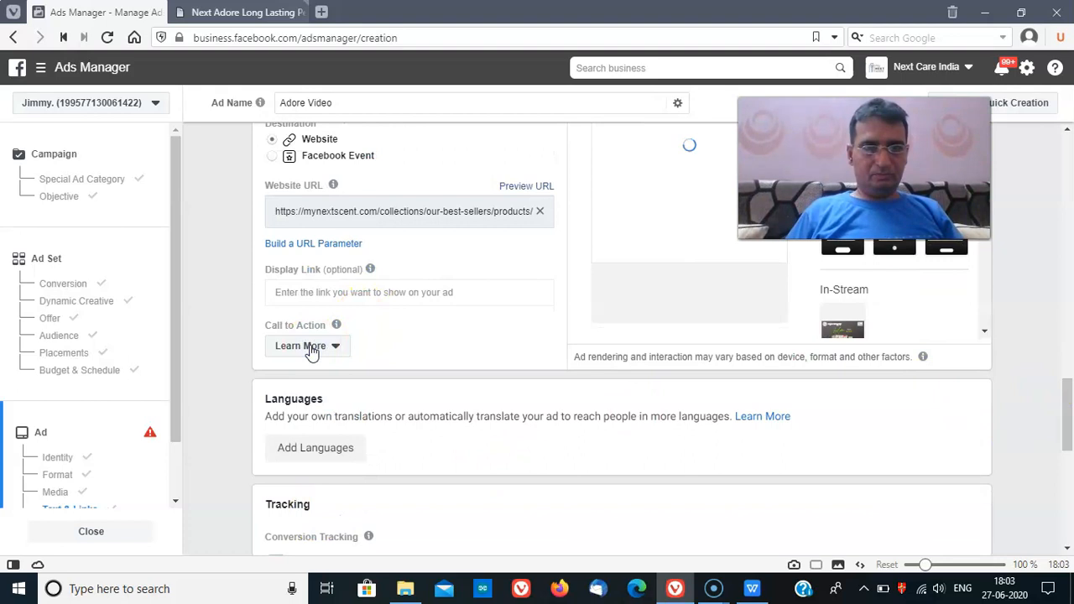
{"action": "left_click", "coordinate": [311, 347]}
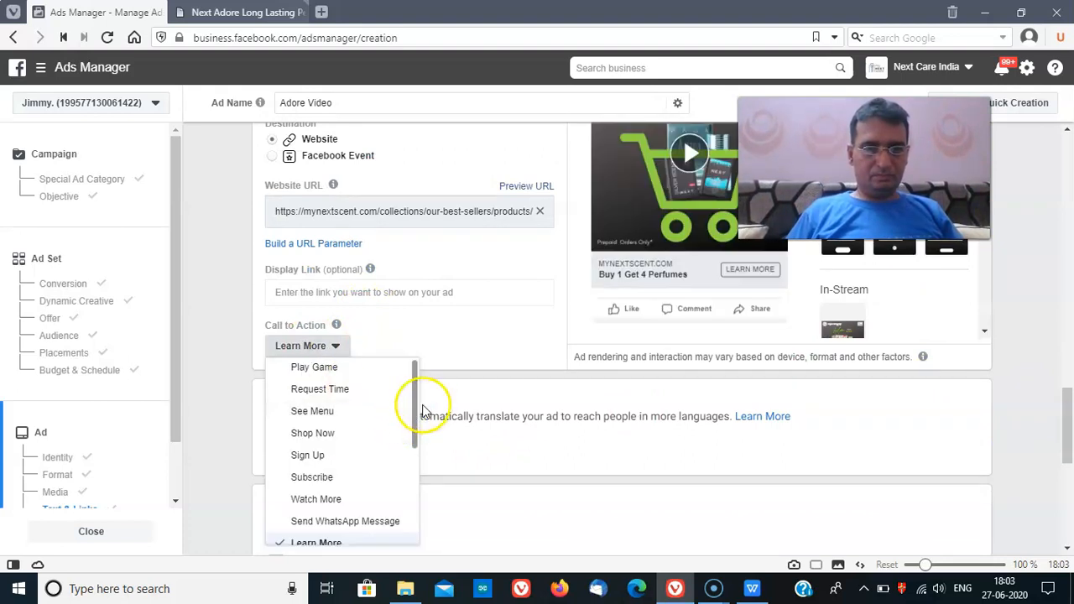
{"action": "mouse_move", "coordinate": [414, 407]}
{"action": "left_mouse_down"}
{"action": "mouse_move", "coordinate": [427, 506]}
{"action": "mouse_move", "coordinate": [408, 404]}
{"action": "left_mouse_up"}
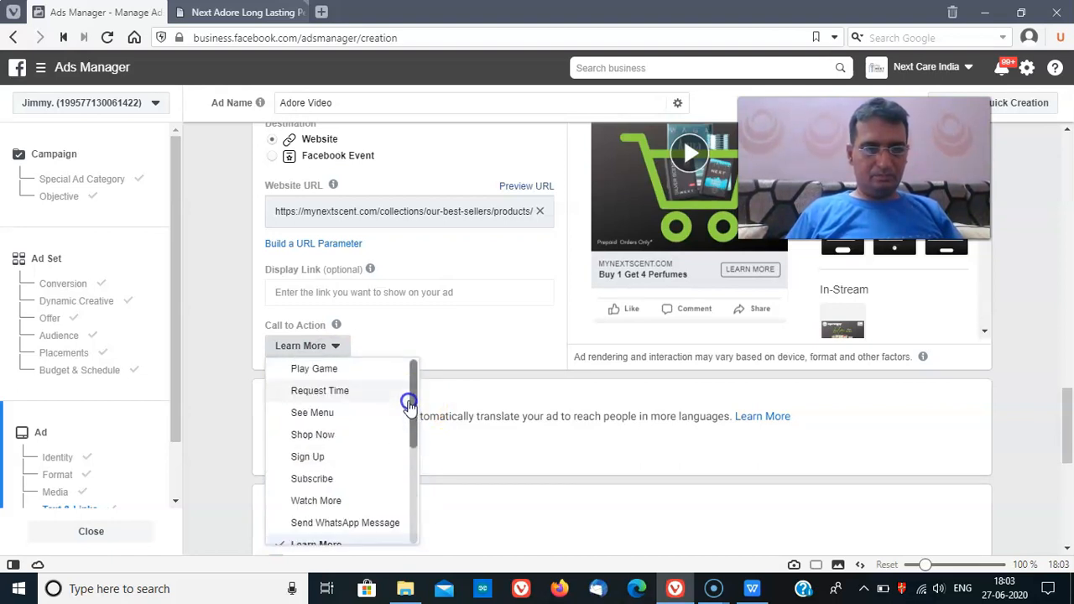
{"action": "left_click", "coordinate": [300, 437]}
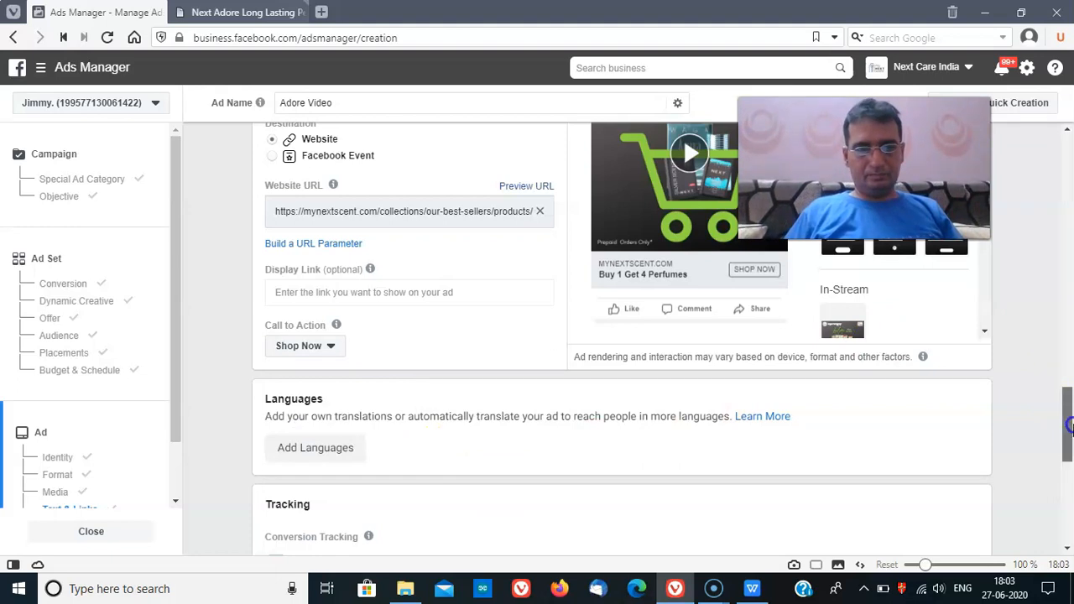
Check the ad's remaining language and tracking settings, leaving them as they are, and confirm the campaign
{"action": "scroll", "coordinate": [1069, 426], "scroll_direction": "down", "scroll_amount": 2}
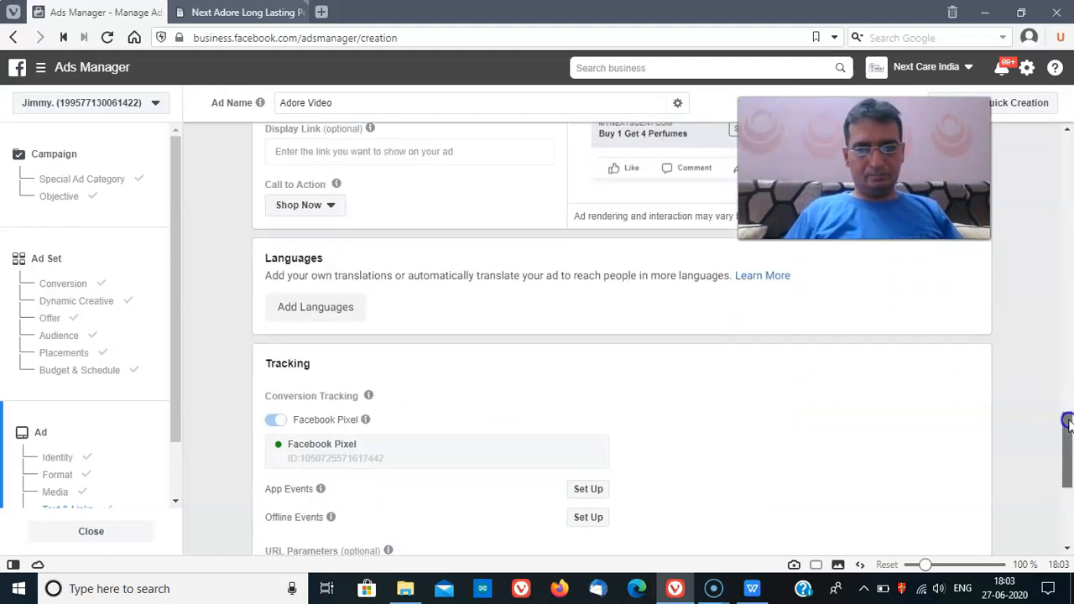
{"action": "scroll", "coordinate": [1070, 445], "scroll_direction": "down", "scroll_amount": 3}
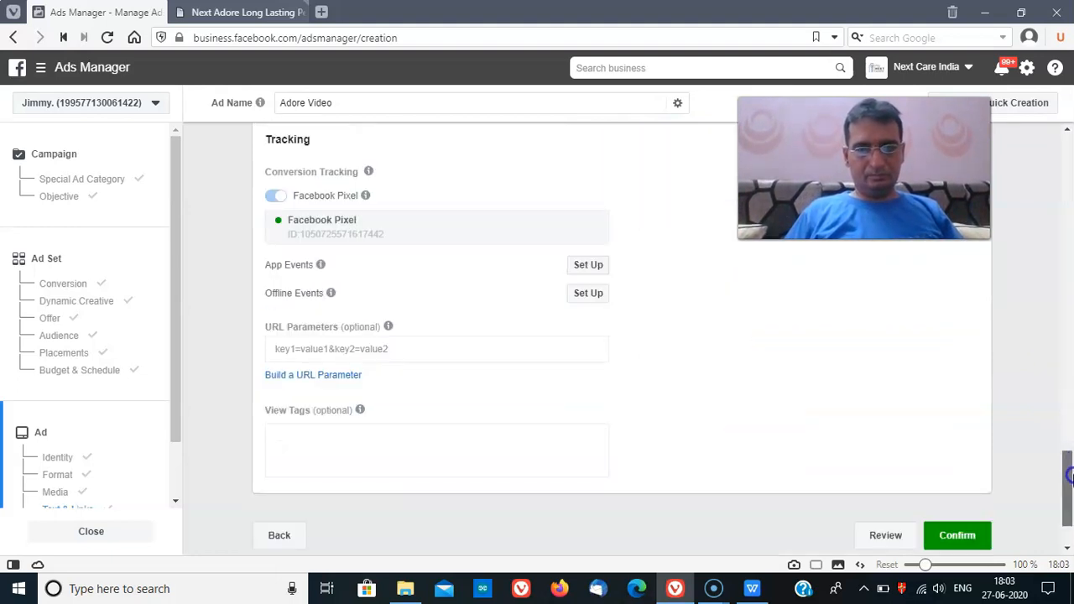
{"action": "scroll", "coordinate": [1069, 465], "scroll_direction": "down", "scroll_amount": 1}
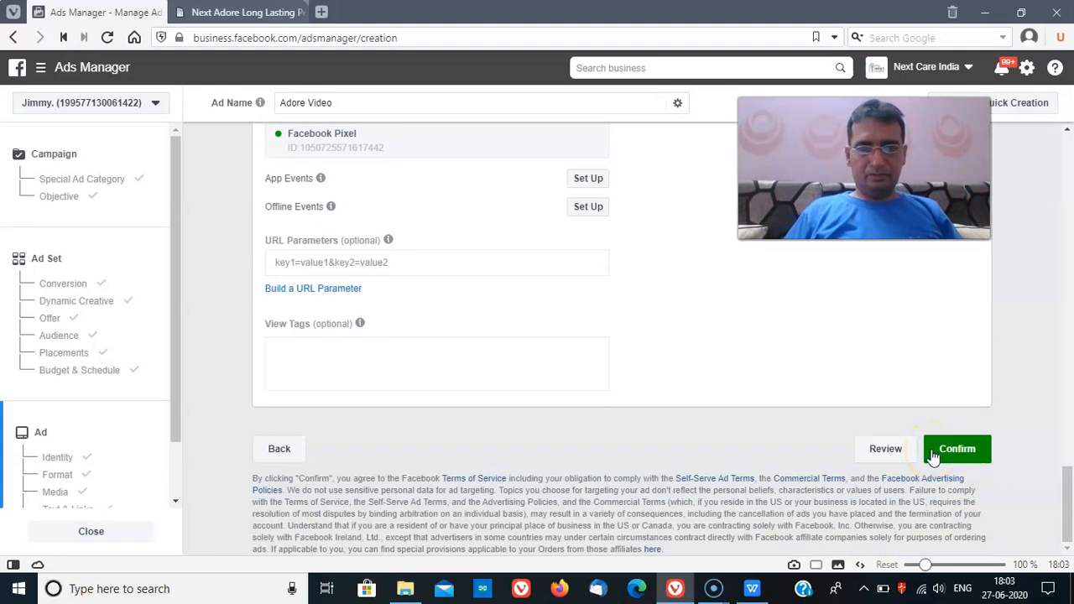
{"action": "left_click_drag", "start_coordinate": [1065, 460], "coordinate": [1046, 377]}
{"action": "left_click_drag", "start_coordinate": [1067, 422], "coordinate": [1069, 538]}
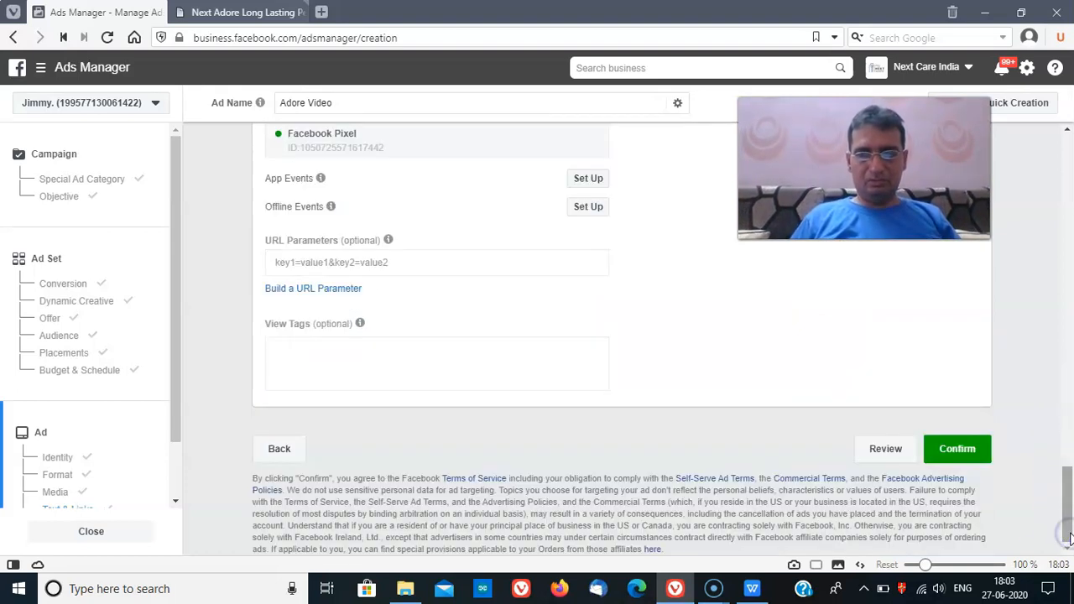
{"action": "left_click", "coordinate": [948, 459]}
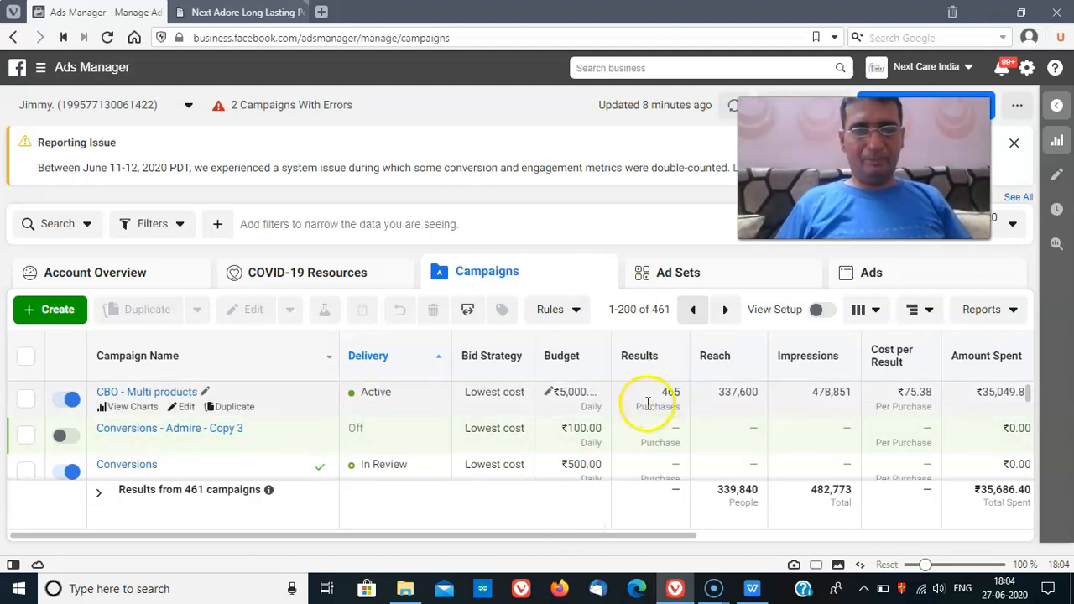
Switch to the ECOMM 5 days Course 5.pptx presentation in WPS Office and try to start its slide show
{"action": "mouse_move", "coordinate": [676, 396]}
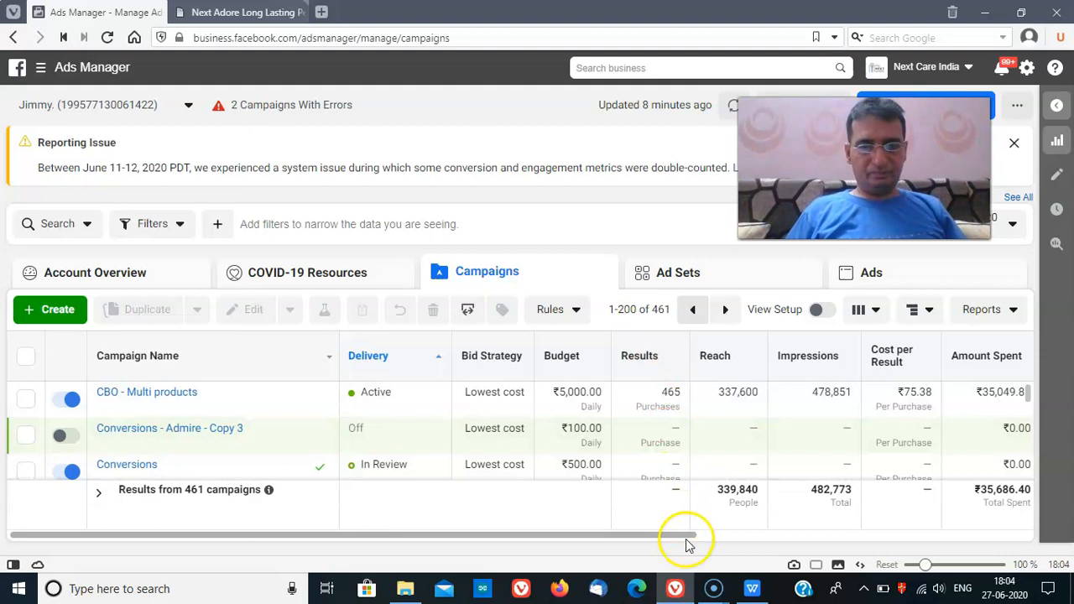
{"action": "mouse_move", "coordinate": [752, 591]}
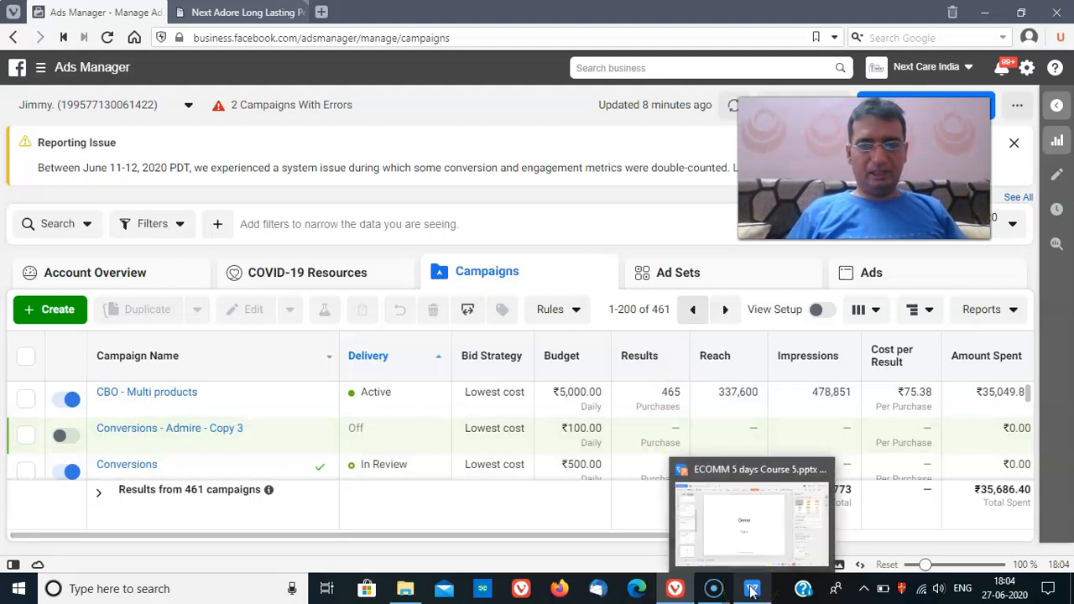
{"action": "left_click", "coordinate": [743, 549]}
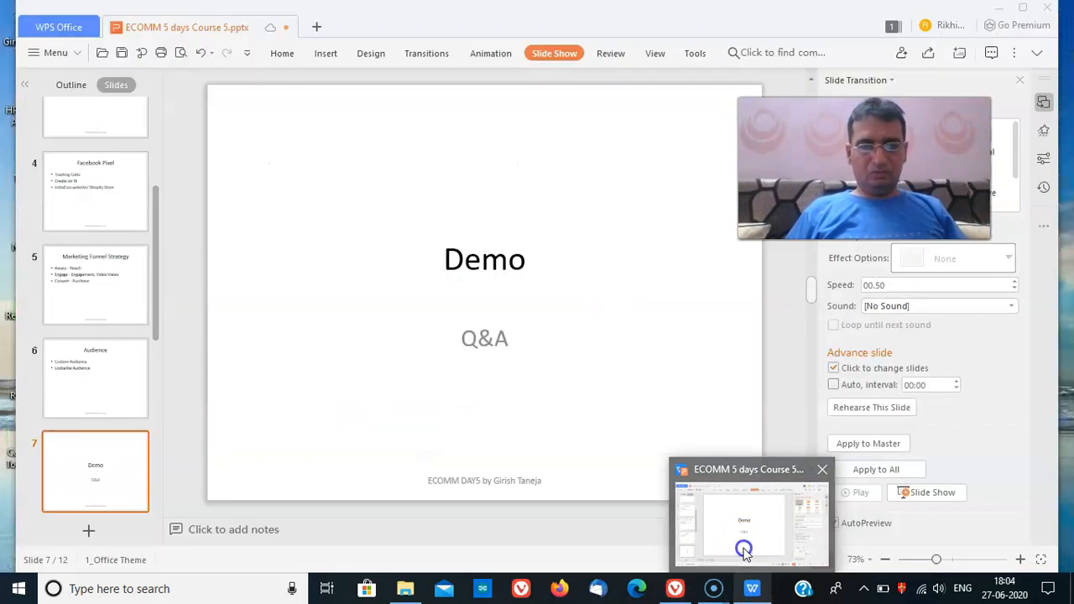
{"action": "left_click", "coordinate": [551, 54]}
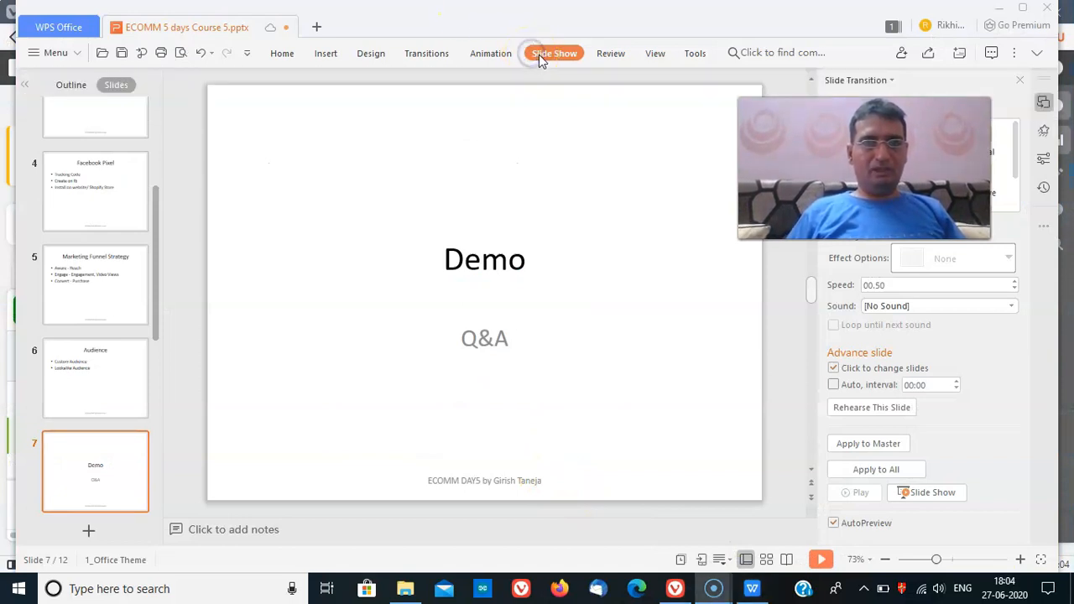
{"action": "left_click", "coordinate": [572, 60]}
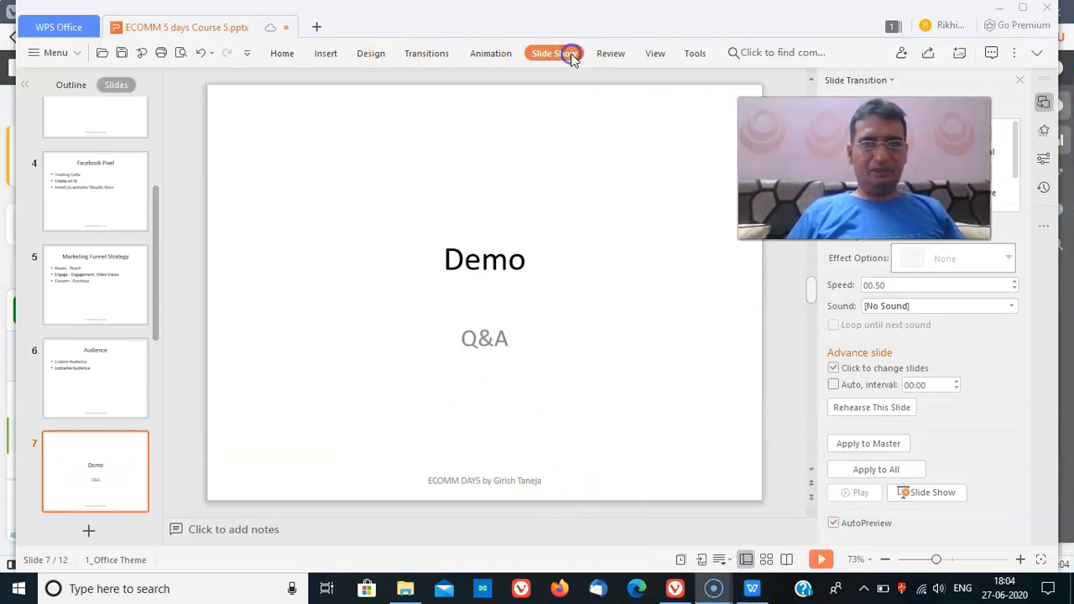
{"action": "left_click", "coordinate": [572, 60]}
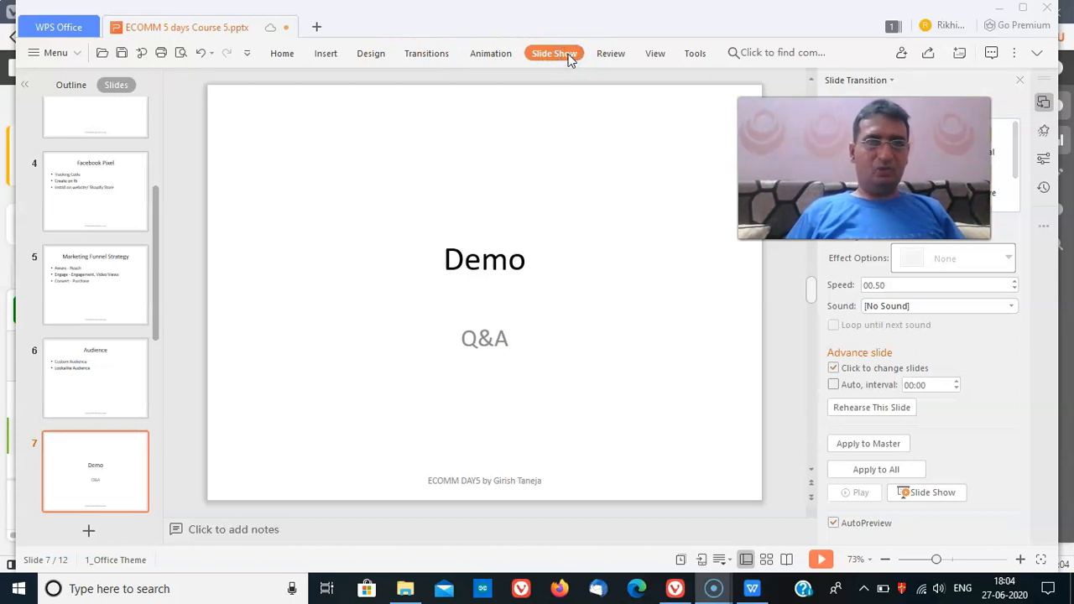
{"action": "left_click", "coordinate": [568, 55]}
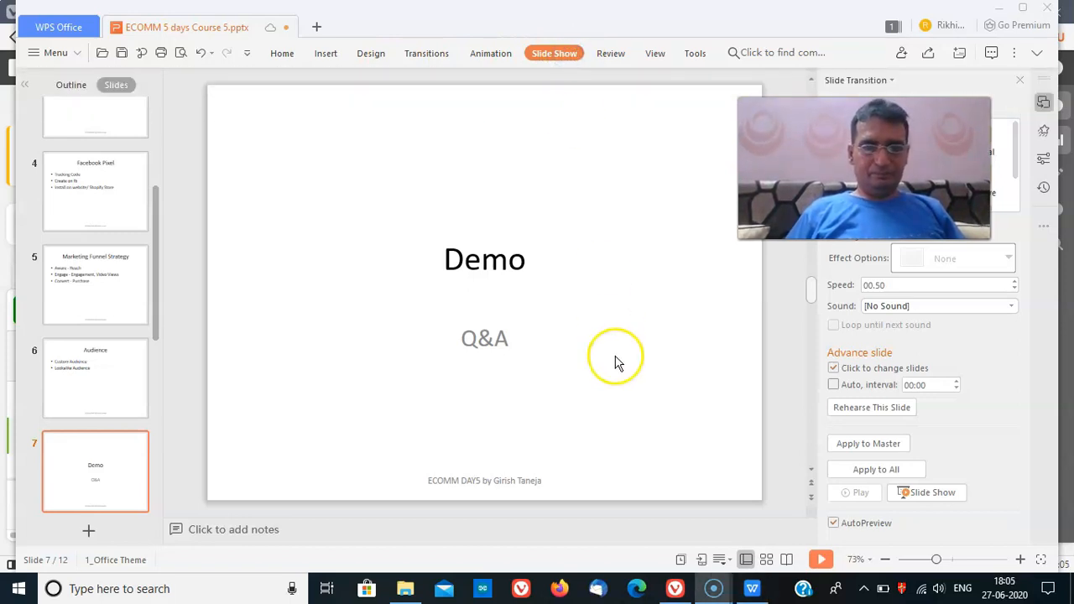
Switch to the Vivaldi browser and open Events Manager from Ads Manager
{"action": "left_click", "coordinate": [675, 588]}
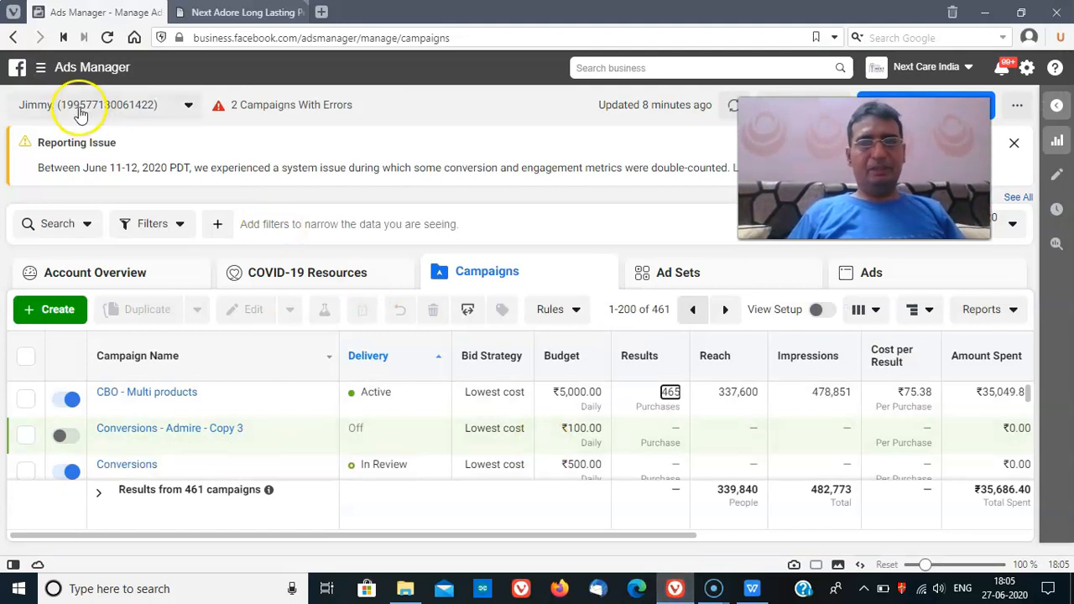
{"action": "left_click", "coordinate": [42, 70]}
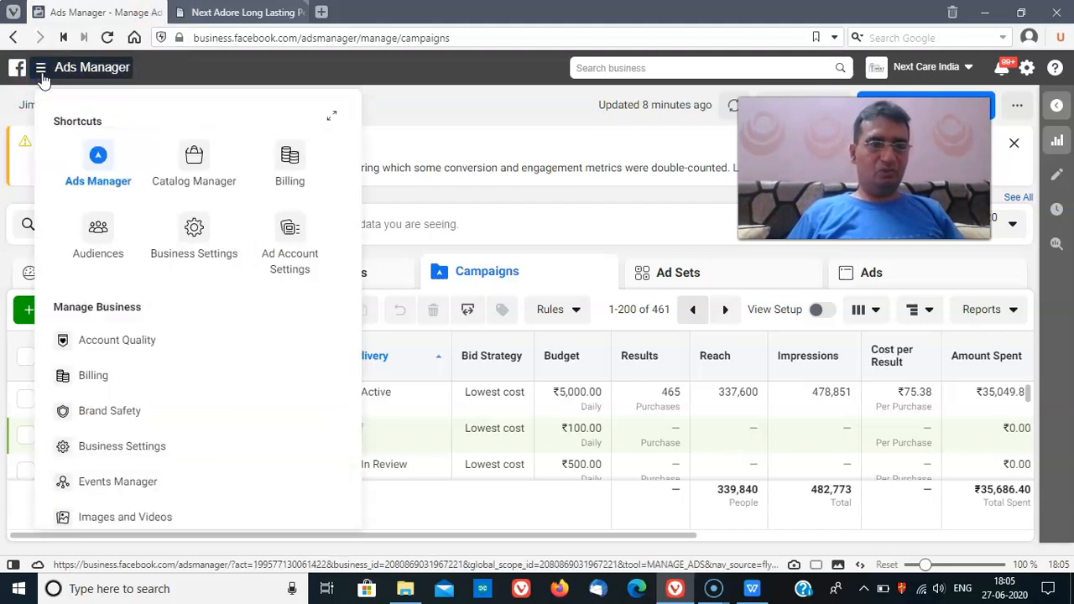
{"action": "left_click", "coordinate": [126, 490]}
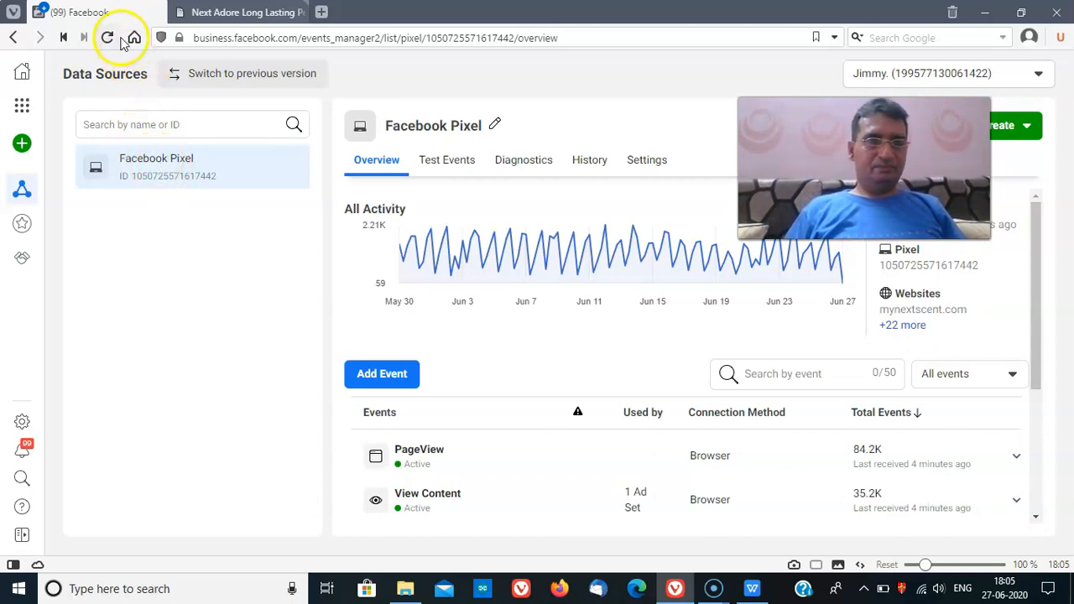
Review the creation options for the existing Facebook Pixel and switch Events Manager to the second personal ad account
{"action": "left_click", "coordinate": [994, 141]}
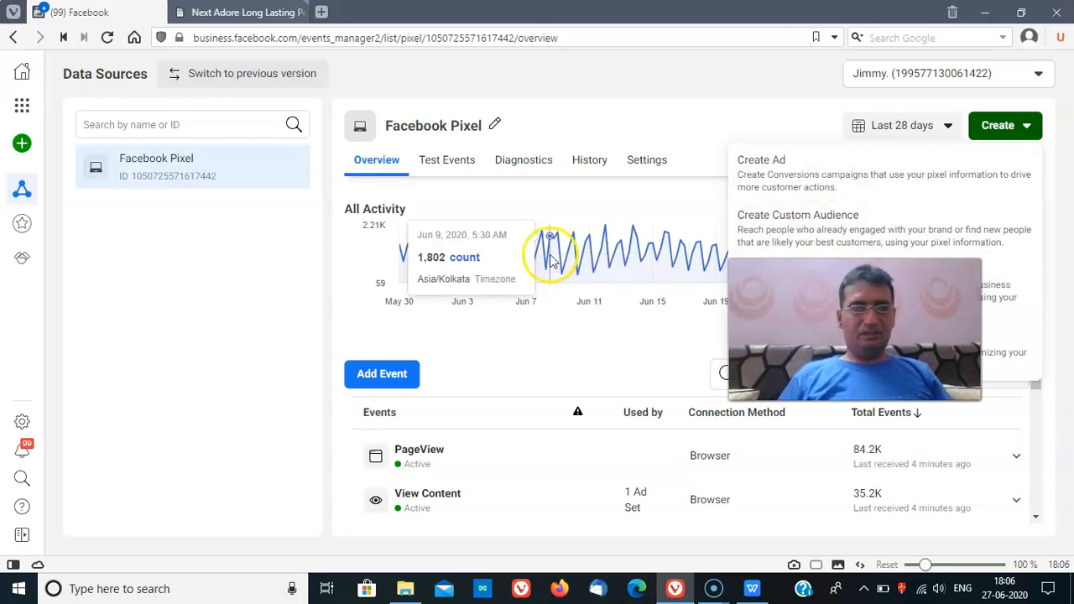
{"action": "left_click", "coordinate": [221, 282]}
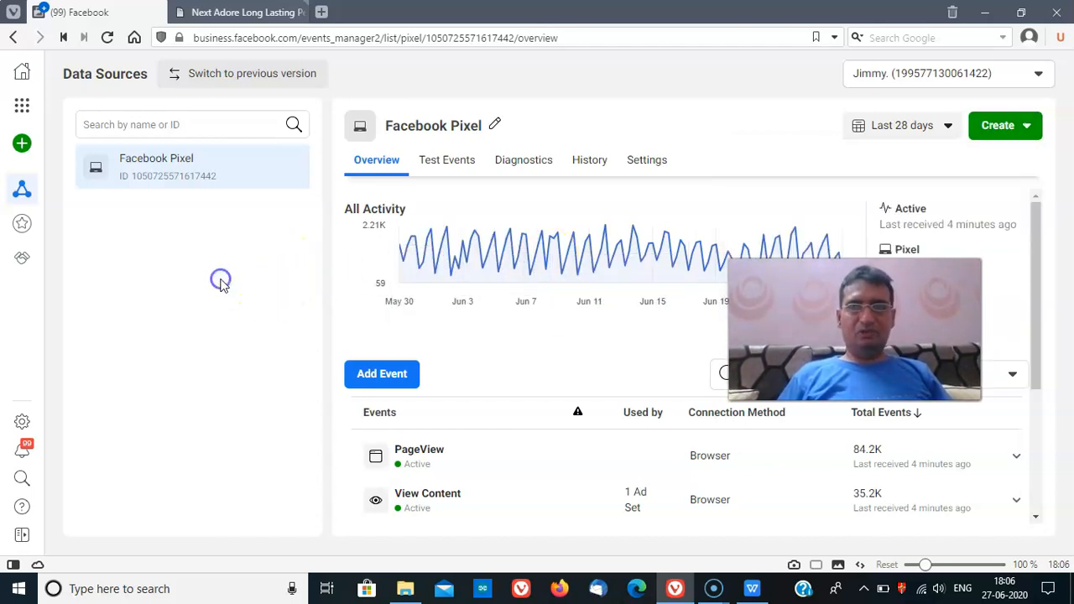
{"action": "left_click", "coordinate": [880, 88]}
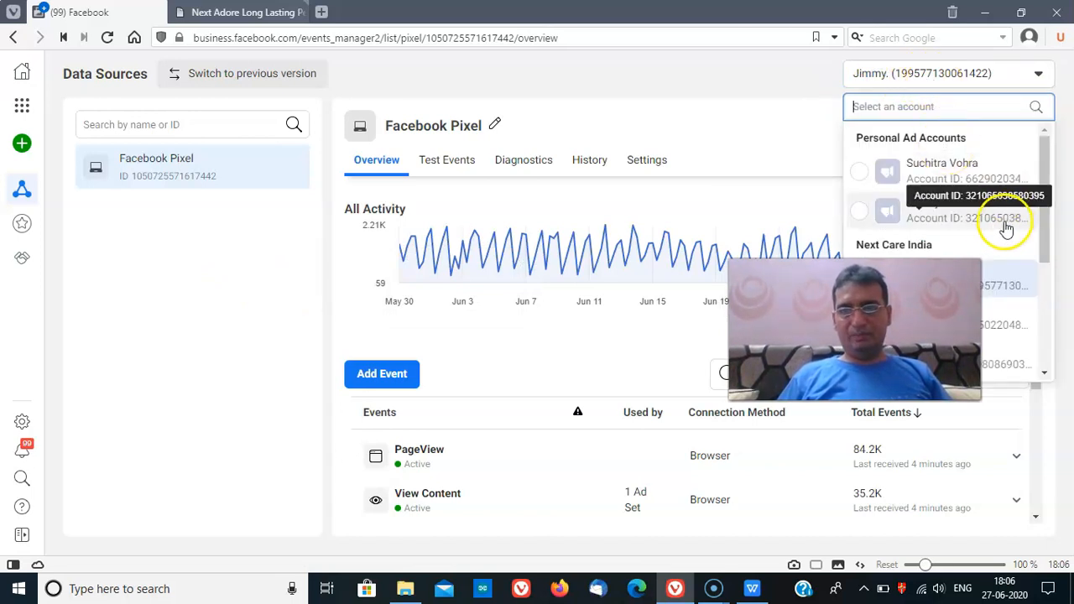
{"action": "left_click", "coordinate": [992, 225]}
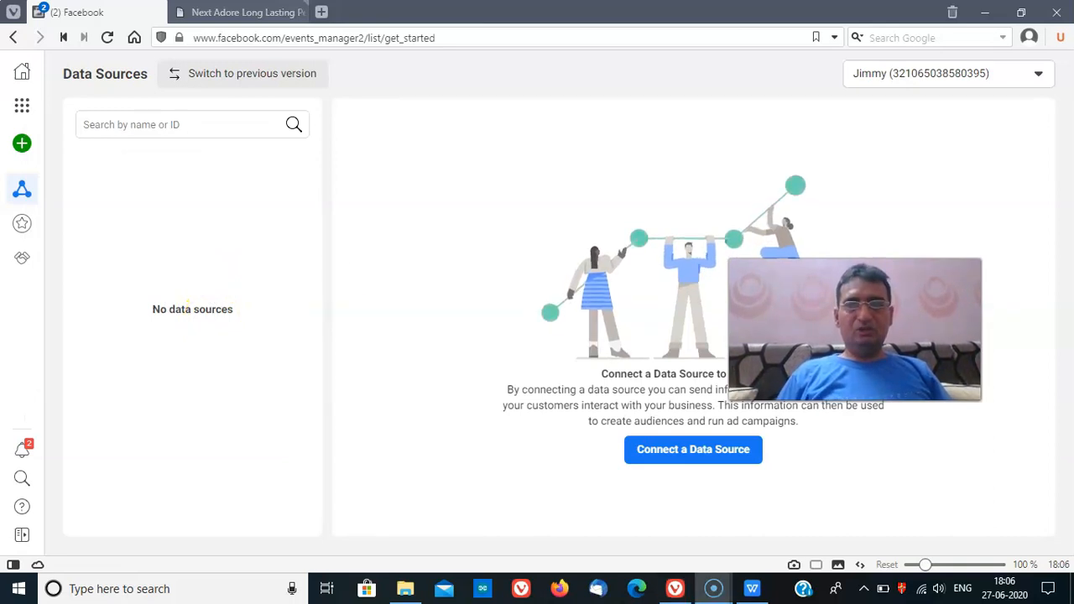
Start connecting a new Web data source with Facebook Pixel as the connection method
{"action": "left_click", "coordinate": [690, 449]}
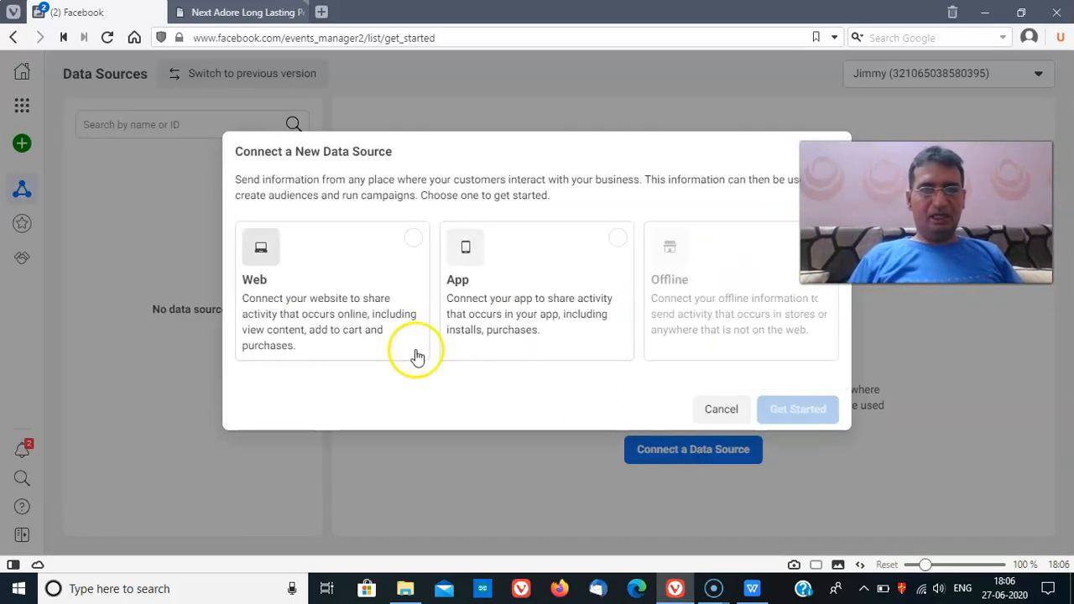
{"action": "left_click", "coordinate": [307, 319]}
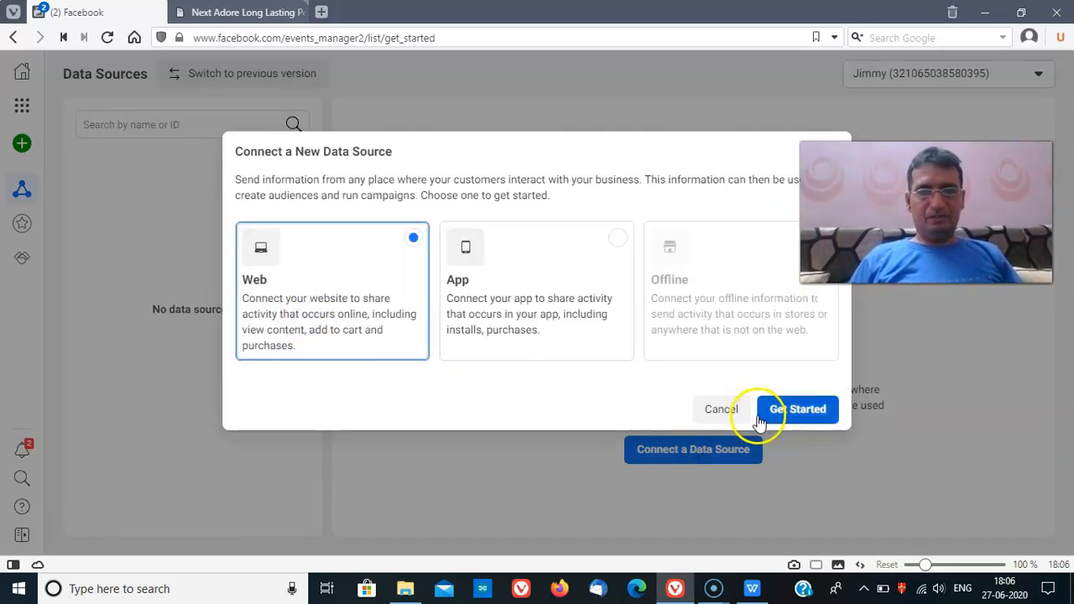
{"action": "left_click", "coordinate": [771, 411]}
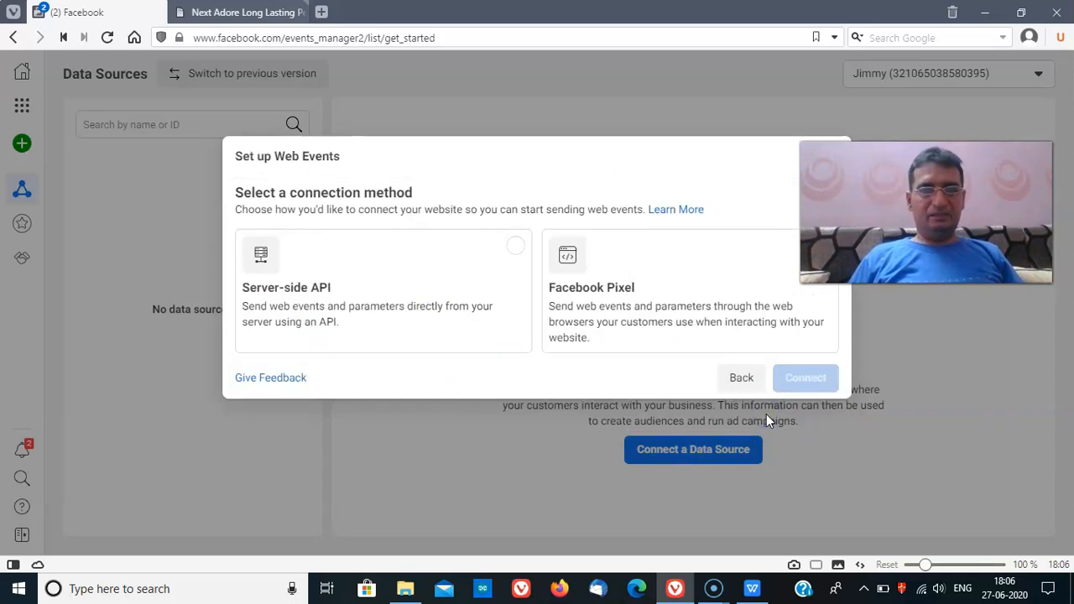
{"action": "left_click", "coordinate": [569, 304]}
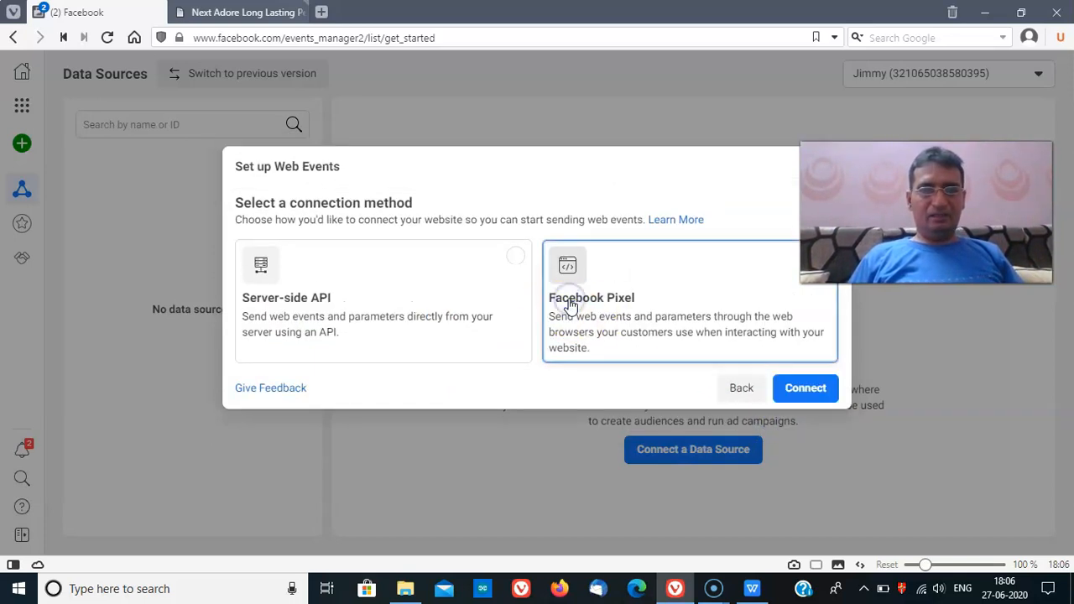
{"action": "left_click", "coordinate": [805, 382]}
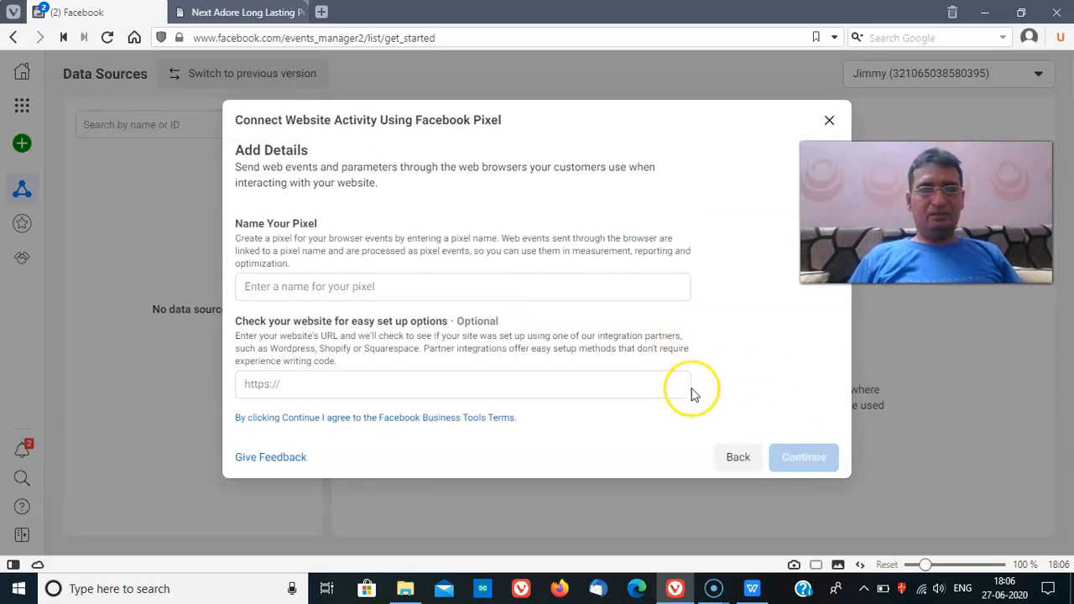
Name the new pixel GTpixel, leave the website URL blank, and close the pixel setup without continuing
{"action": "left_click", "coordinate": [336, 284]}
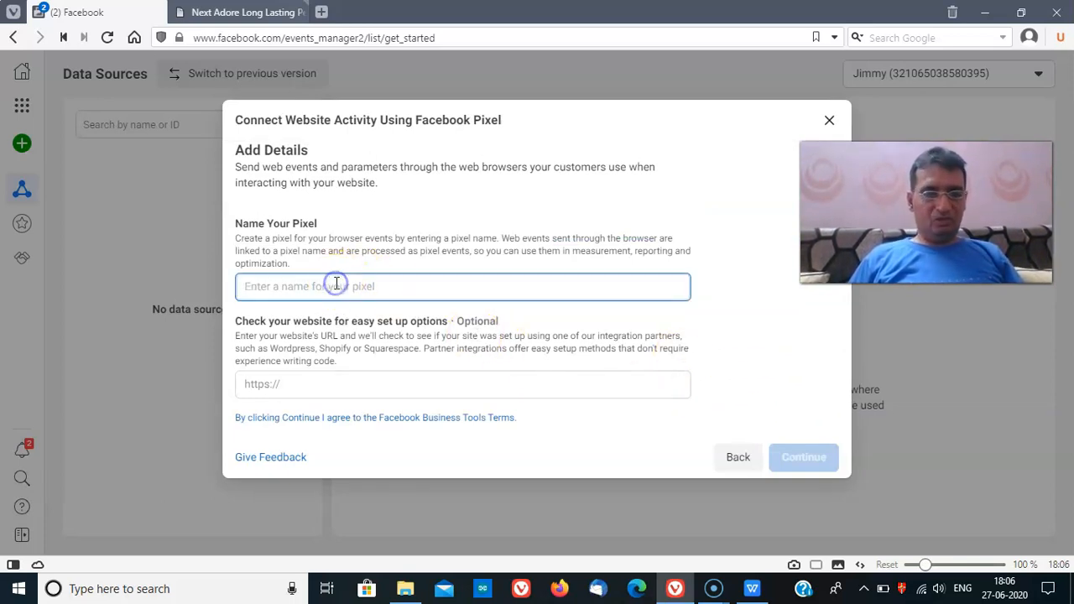
{"action": "type", "text": "F"}
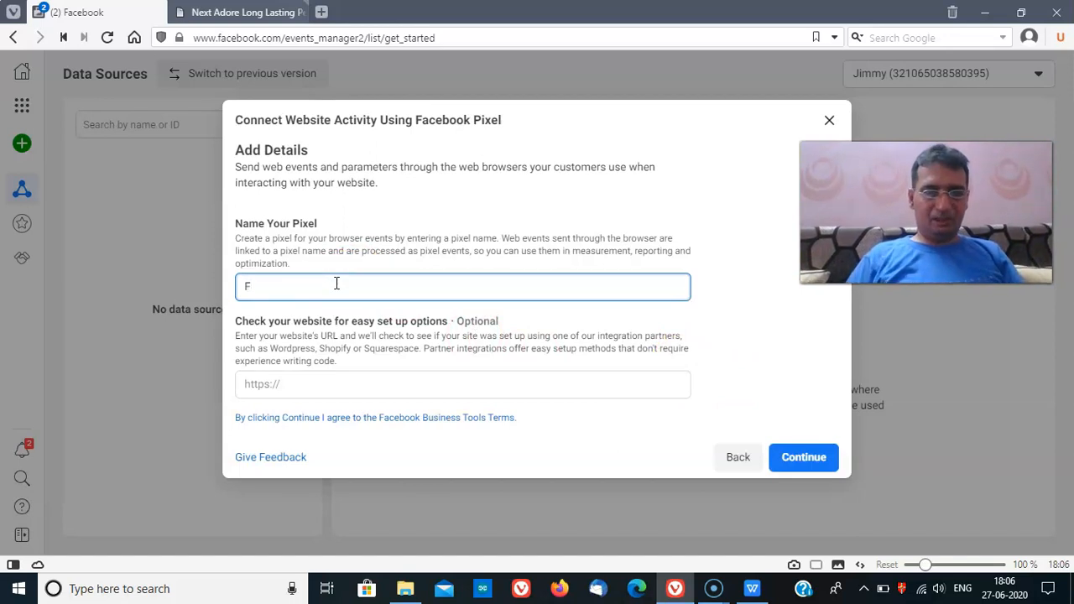
{"action": "key", "text": "BackSpace"}
{"action": "type", "text": "GTpixel"}
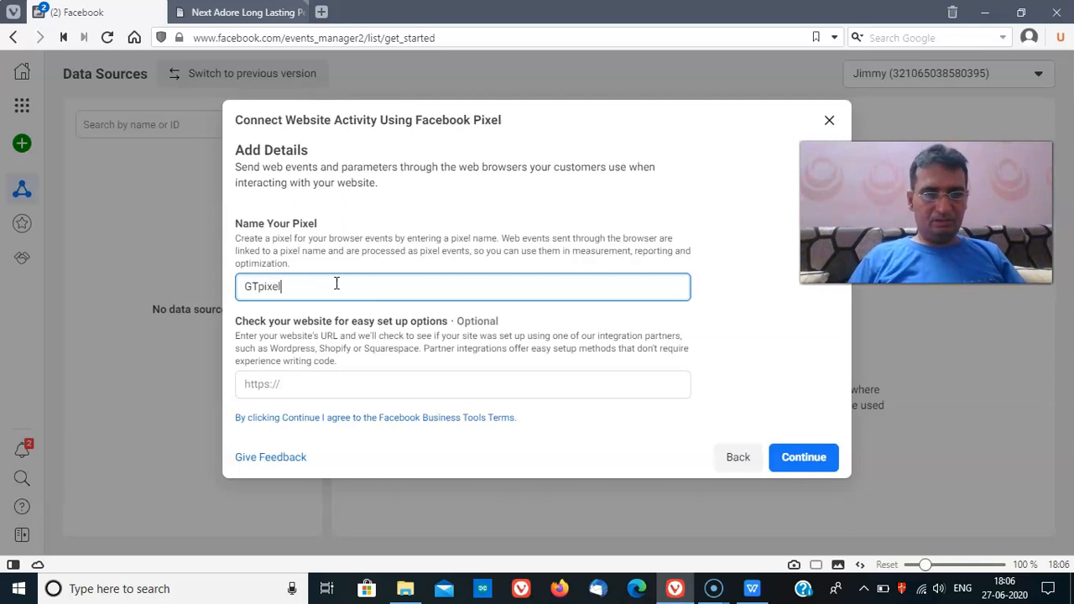
{"action": "left_click", "coordinate": [324, 382]}
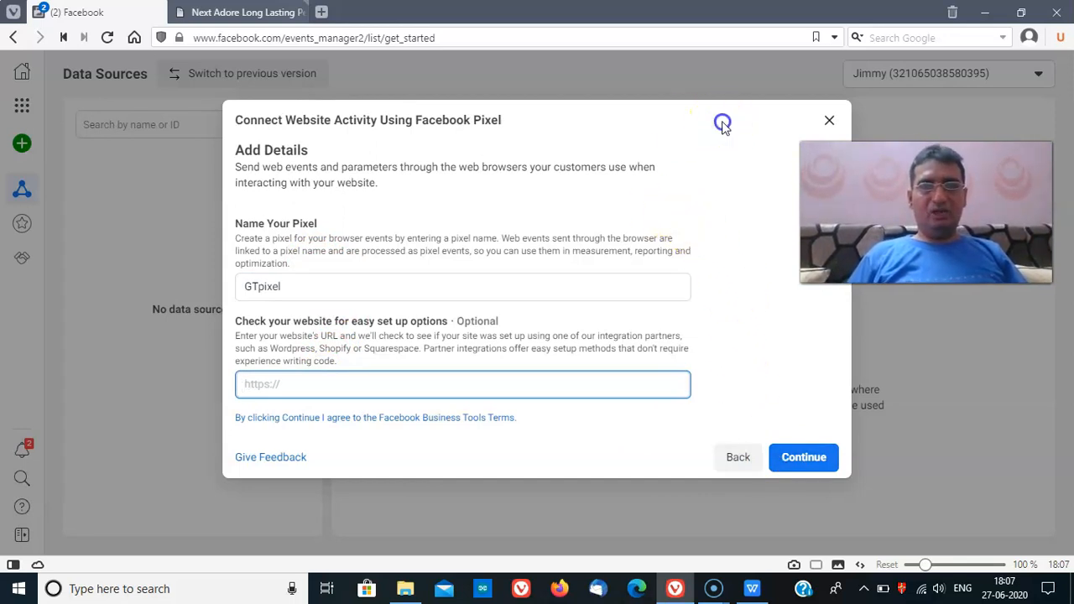
{"action": "triple_click", "coordinate": [640, 149]}
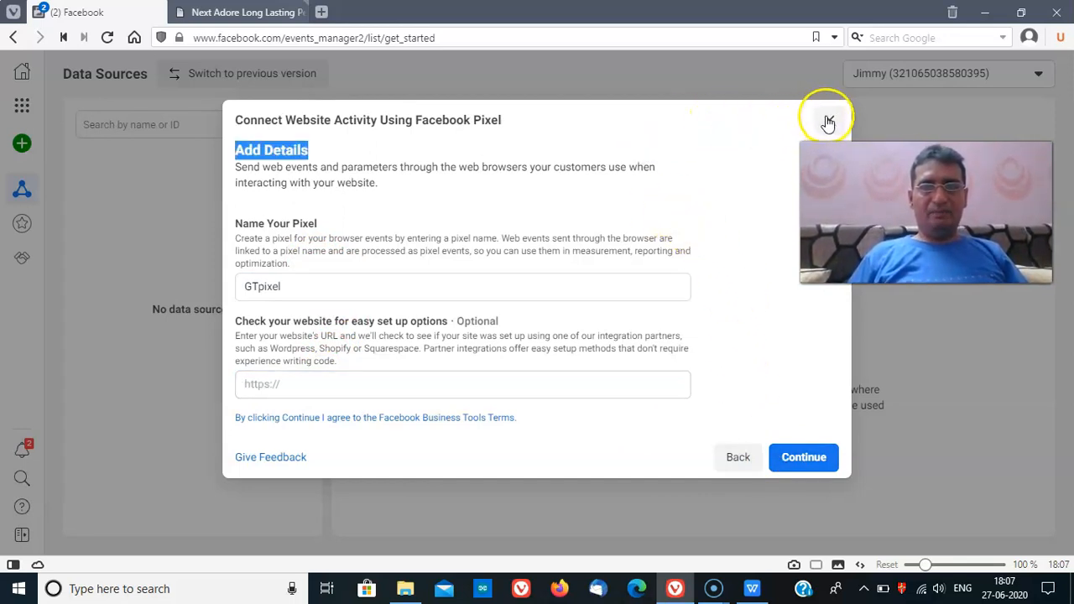
{"action": "left_click", "coordinate": [827, 120]}
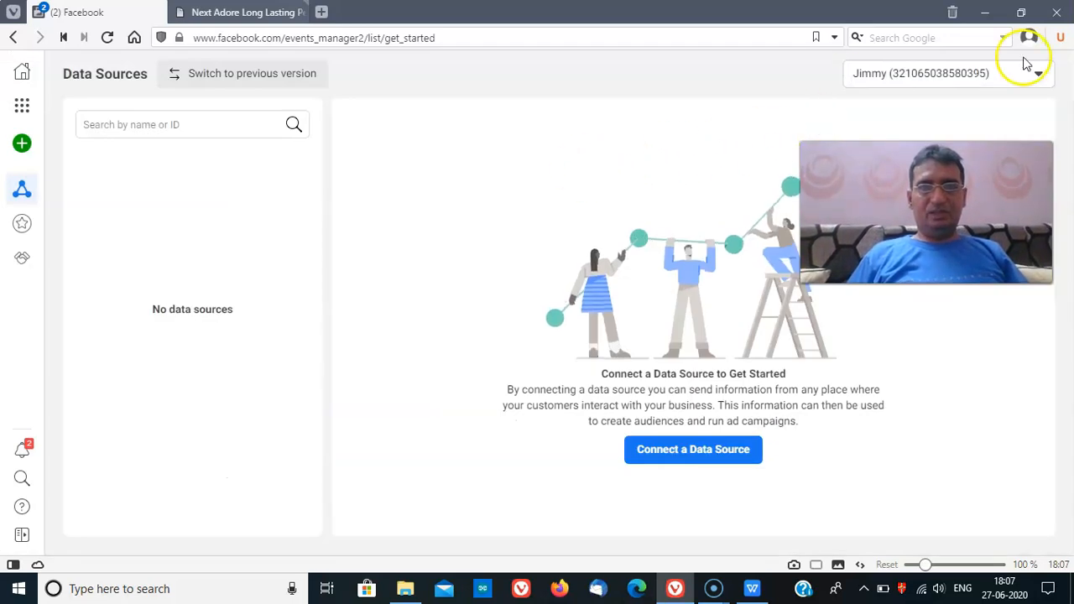
{"action": "left_click", "coordinate": [994, 75]}
{"action": "left_click", "coordinate": [994, 75]}
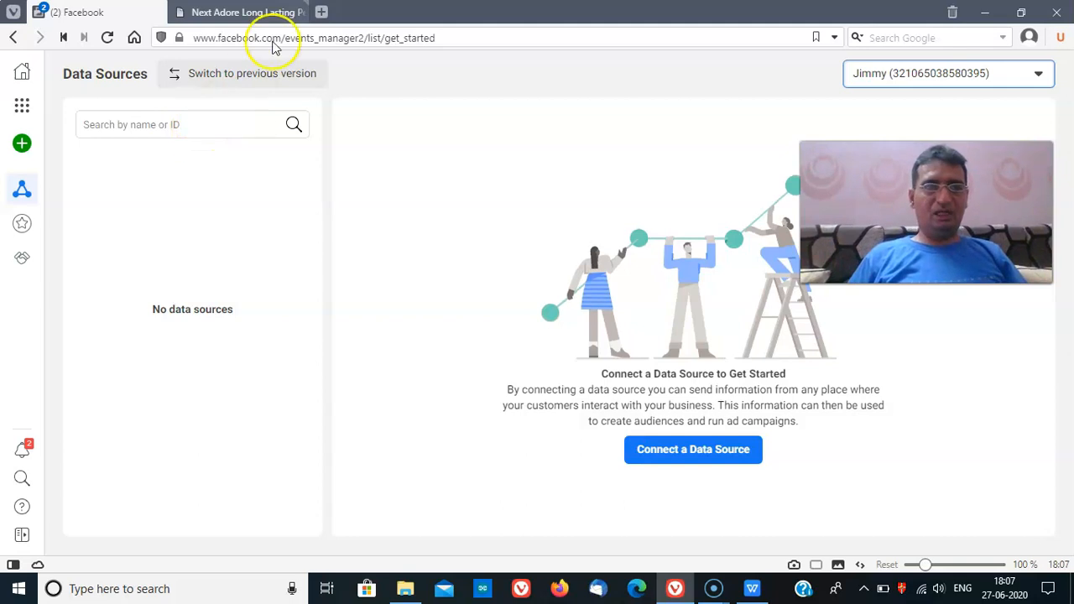
Open shopify.com in a new browser tab and log in to the mynextscent.com store admin
{"action": "left_click", "coordinate": [321, 12]}
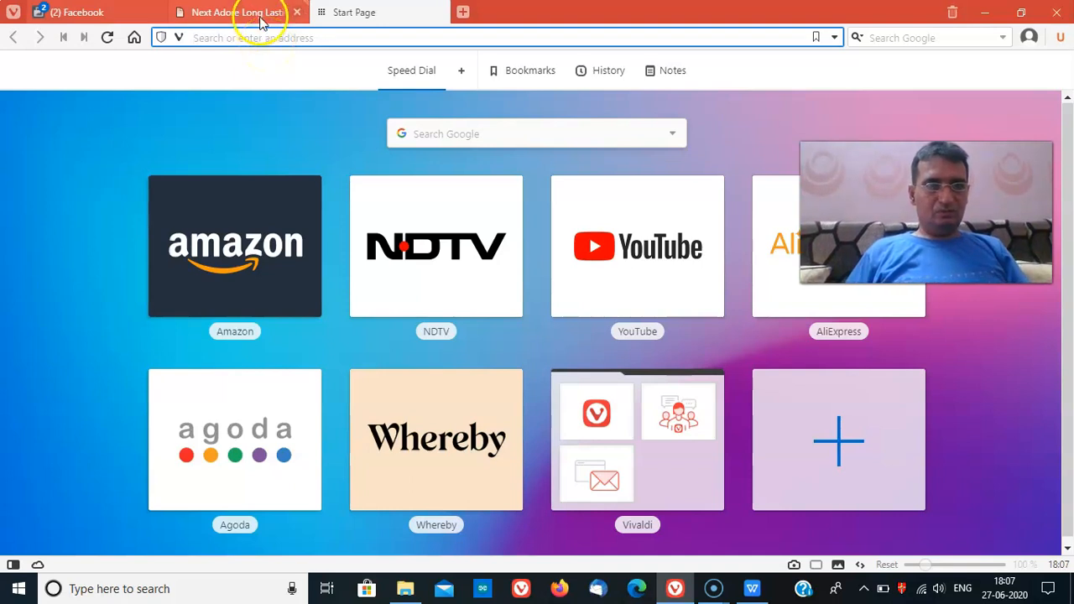
{"action": "mouse_move", "coordinate": [259, 22]}
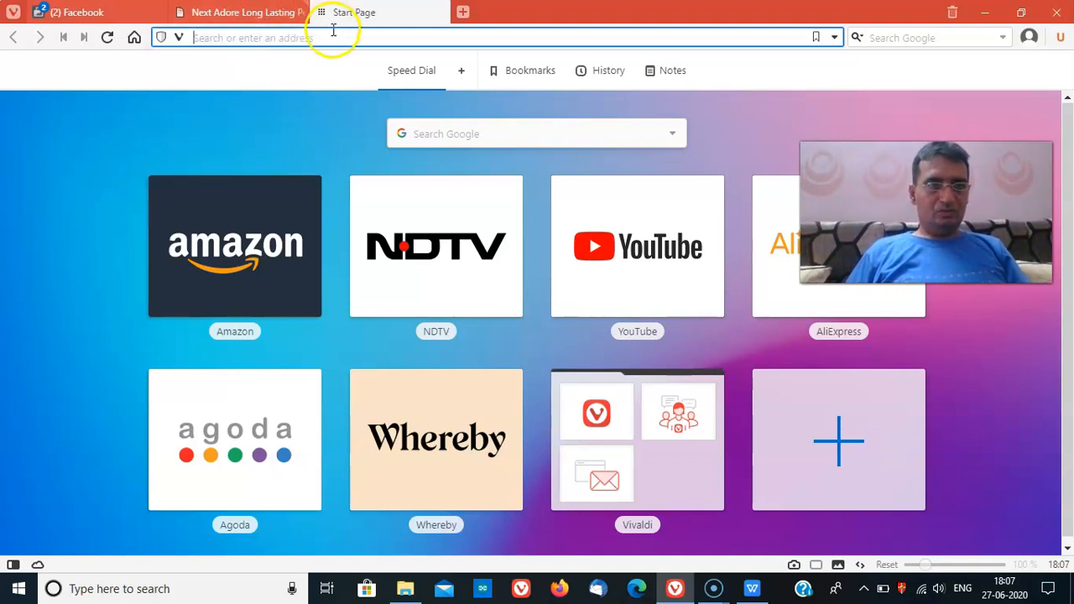
{"action": "type", "text": "shopi"}
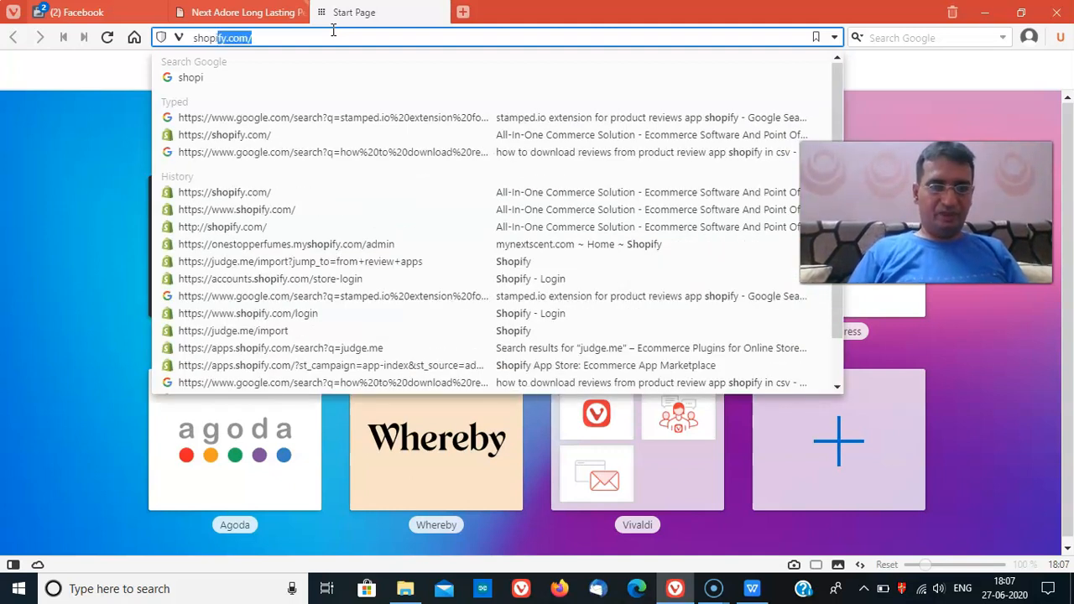
{"action": "key", "text": "Escape"}
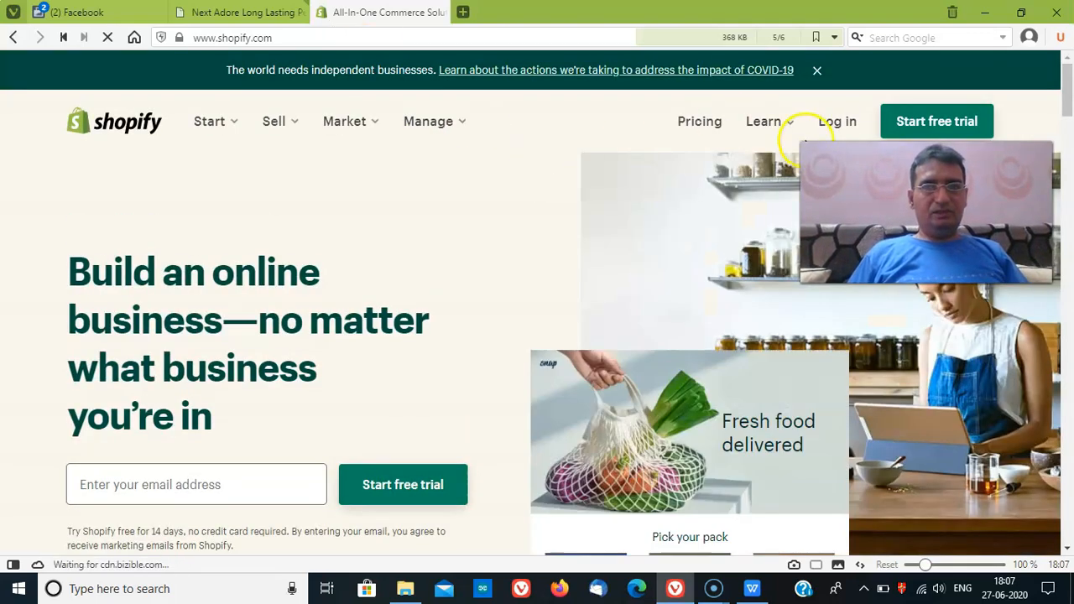
{"action": "left_click", "coordinate": [827, 125]}
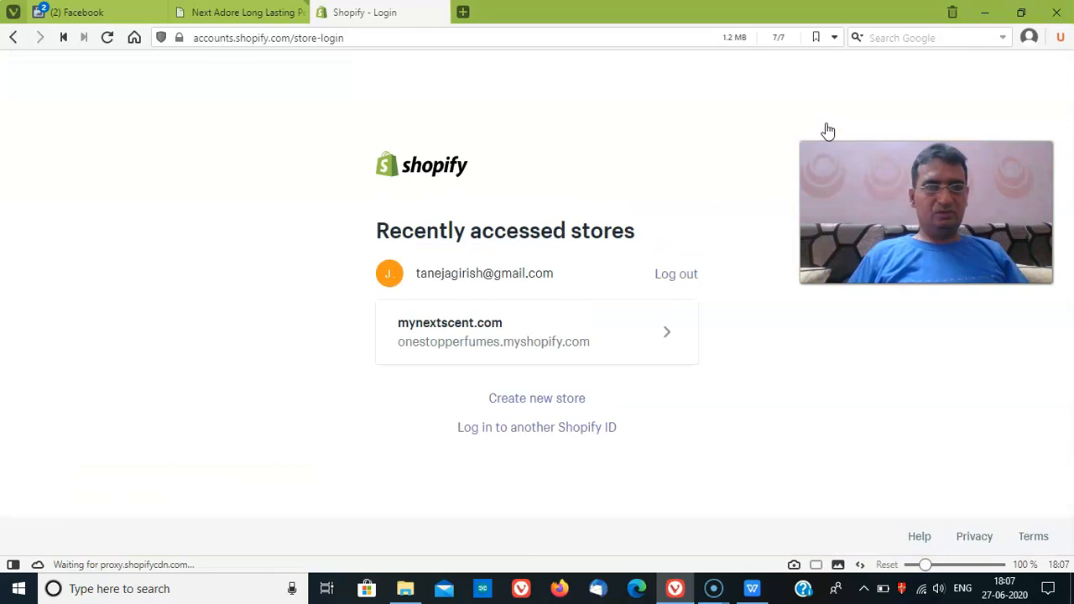
{"action": "left_click", "coordinate": [510, 324]}
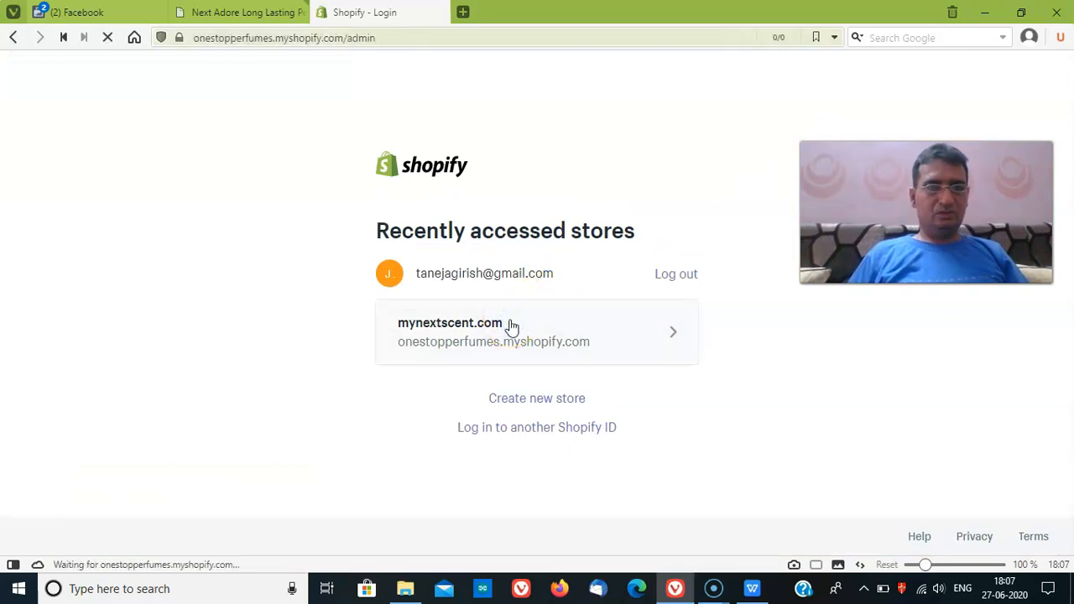
Open the Preferences page of the Online Store sales channel
{"action": "left_click", "coordinate": [319, 344]}
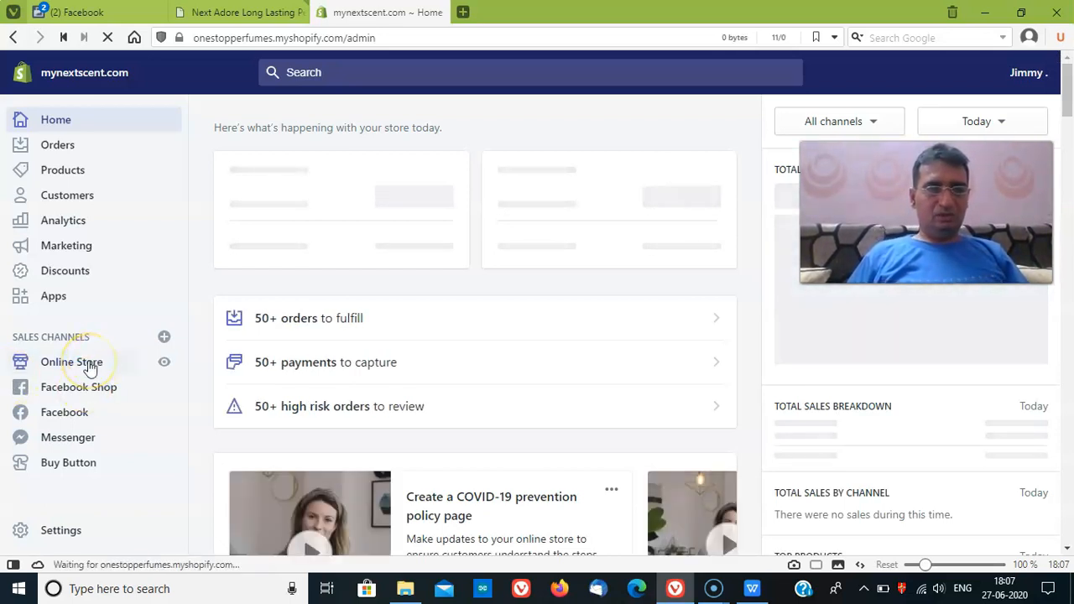
{"action": "left_click", "coordinate": [90, 366]}
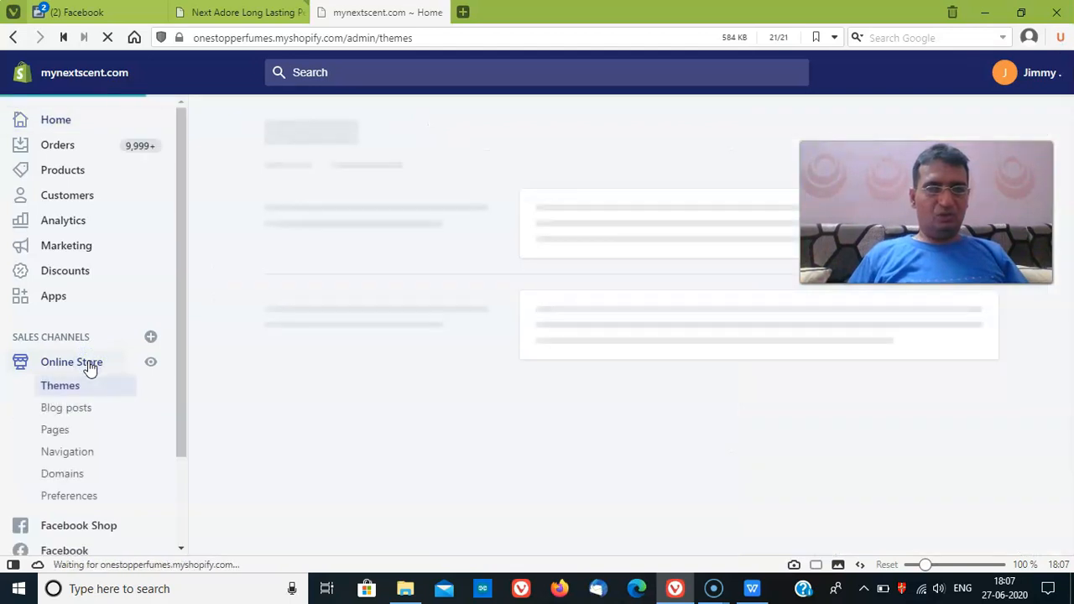
{"action": "left_click_drag", "start_coordinate": [181, 403], "coordinate": [187, 467]}
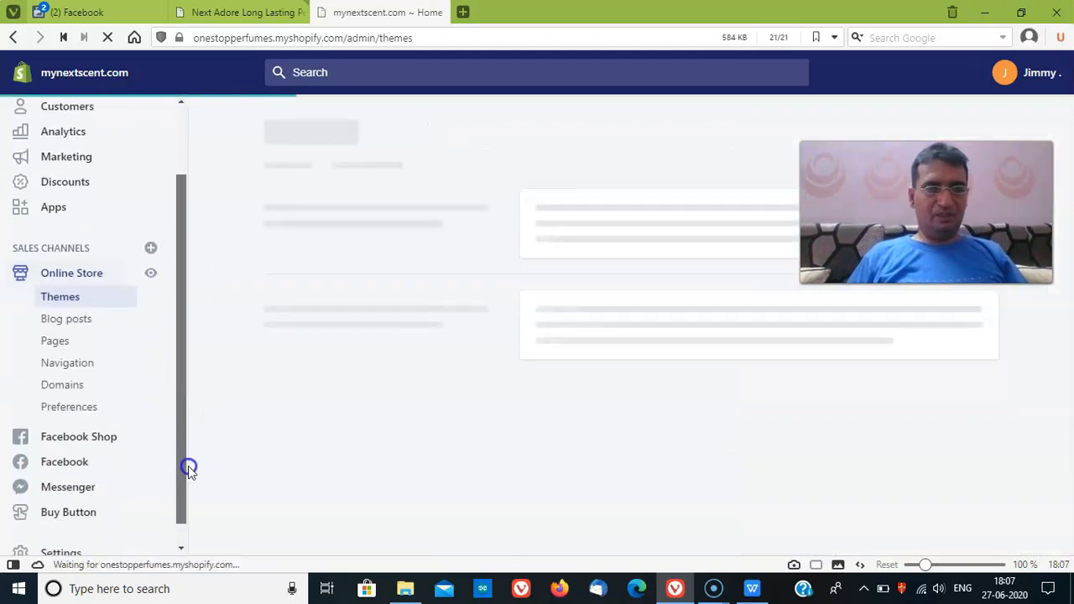
{"action": "left_click", "coordinate": [80, 411]}
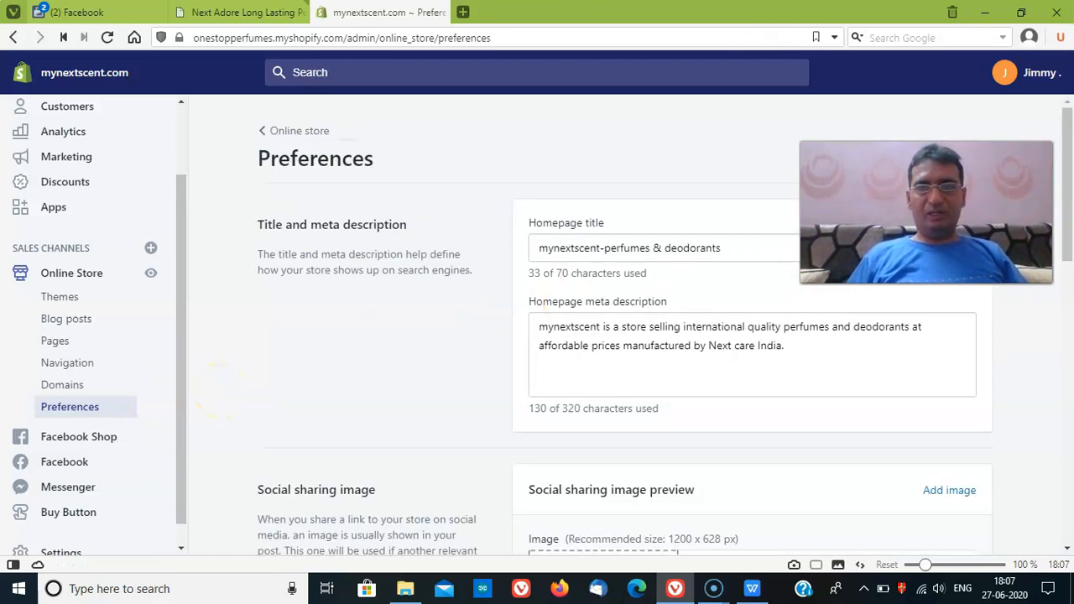
Examine the Facebook Pixel ID field in the store preferences, highlighting its digits
{"action": "left_click_drag", "start_coordinate": [1070, 224], "coordinate": [1070, 407]}
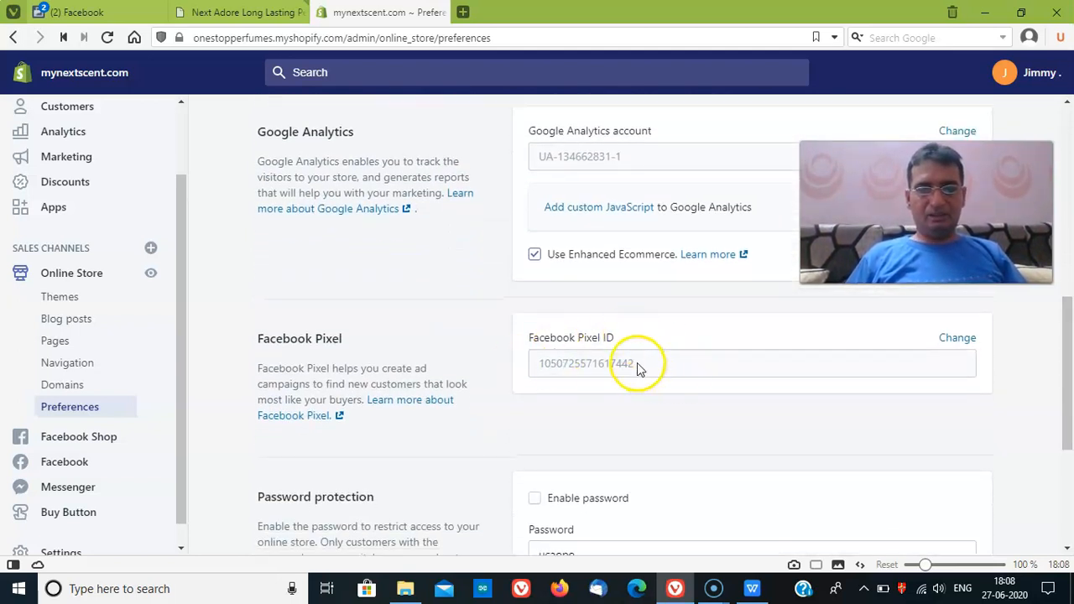
{"action": "left_click_drag", "start_coordinate": [635, 364], "coordinate": [562, 362]}
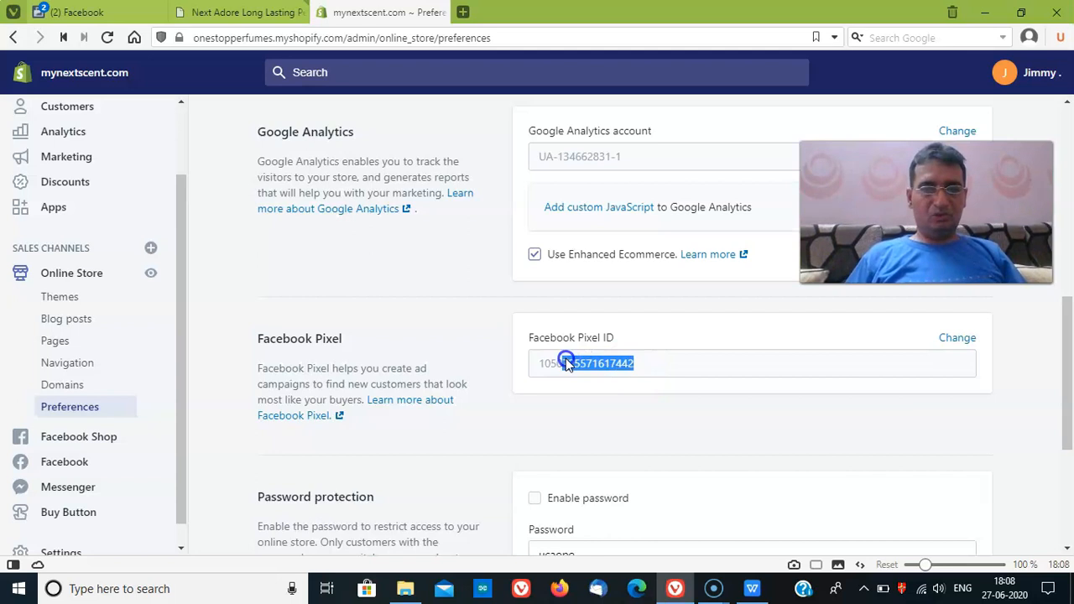
{"action": "left_click", "coordinate": [644, 363]}
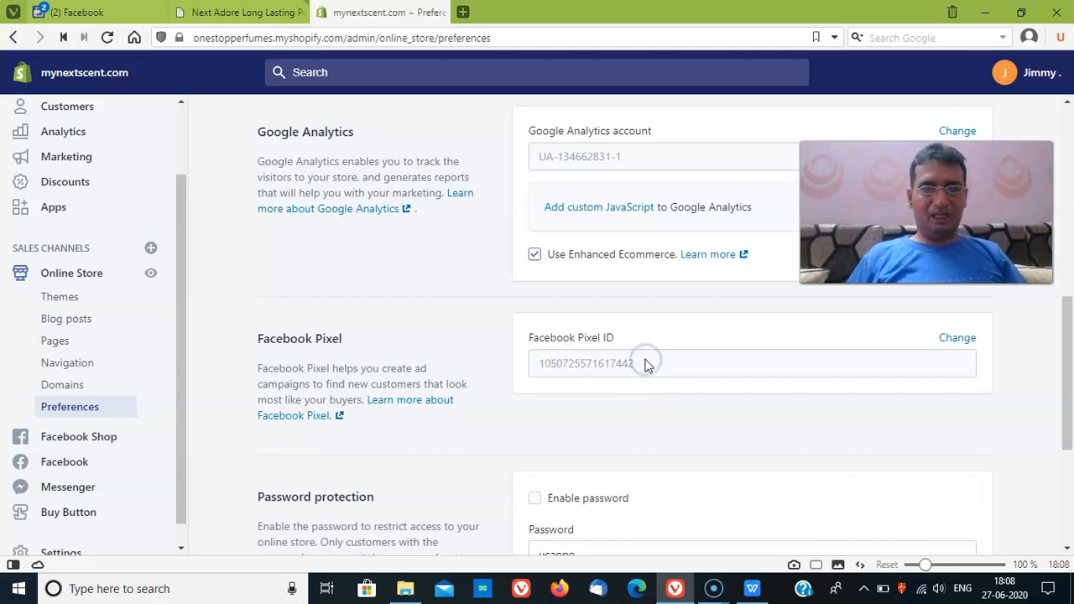
{"action": "left_click_drag", "start_coordinate": [619, 364], "coordinate": [575, 366]}
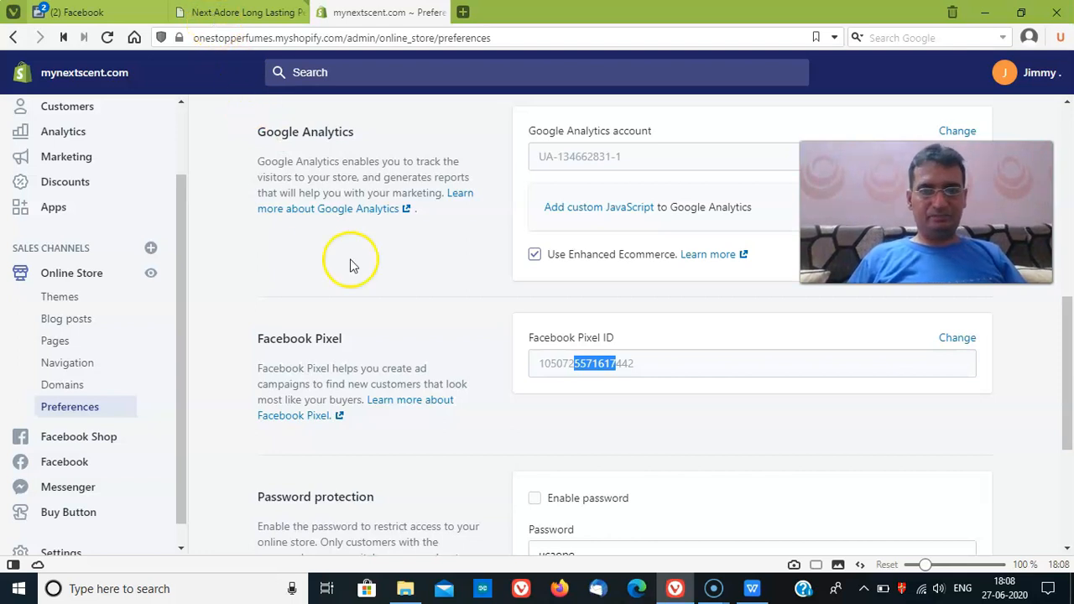
Switch to the ECOMM 5 days Course 5.pptx presentation in WPS Office and start the slide show from the Demo slide
{"action": "left_click", "coordinate": [750, 587]}
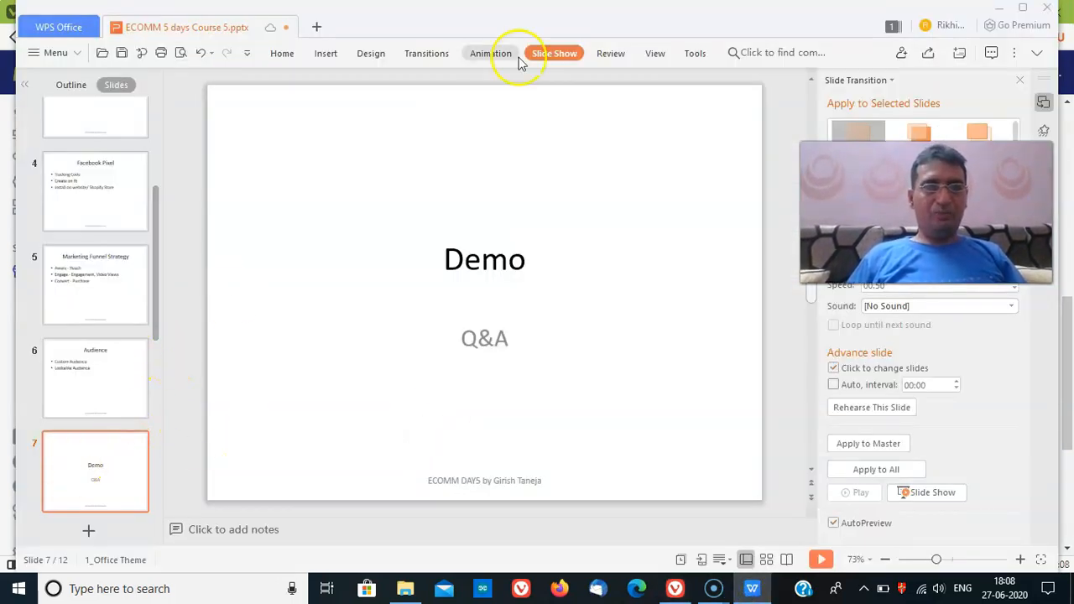
{"action": "left_click", "coordinate": [557, 55]}
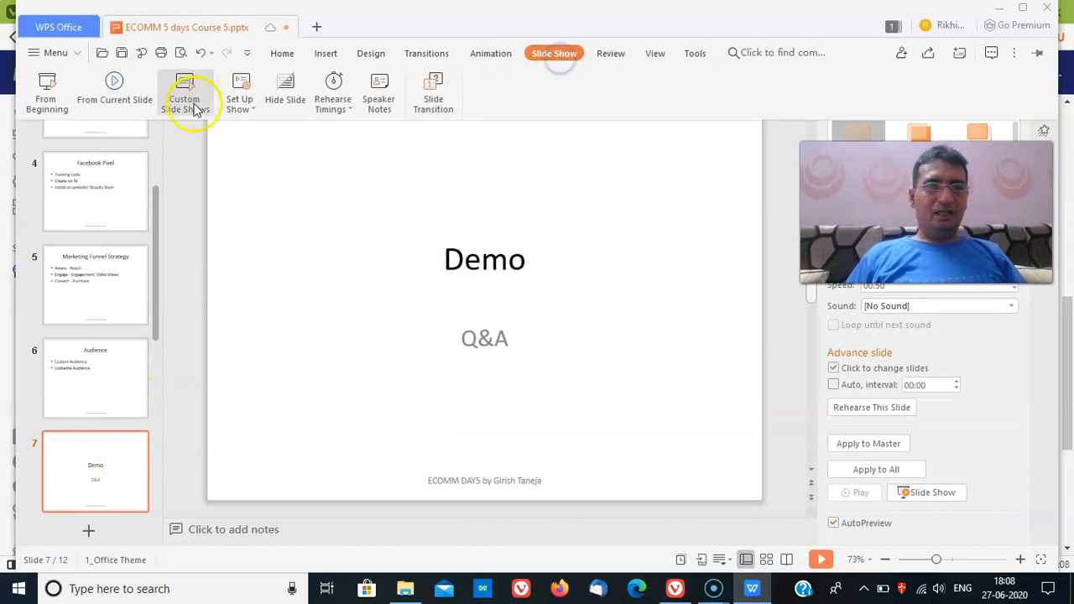
{"action": "left_click", "coordinate": [126, 106]}
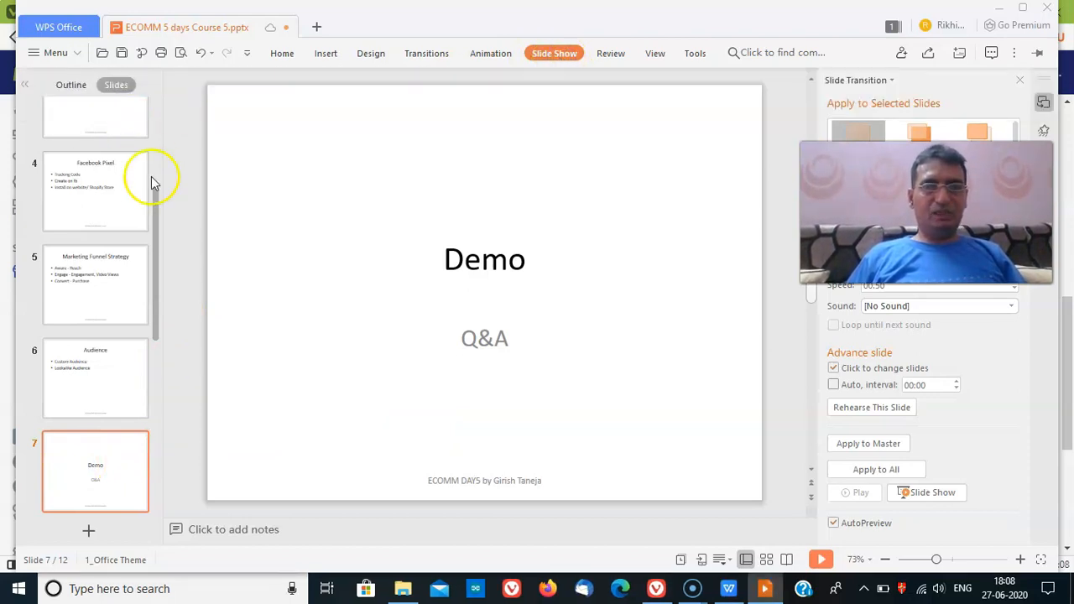